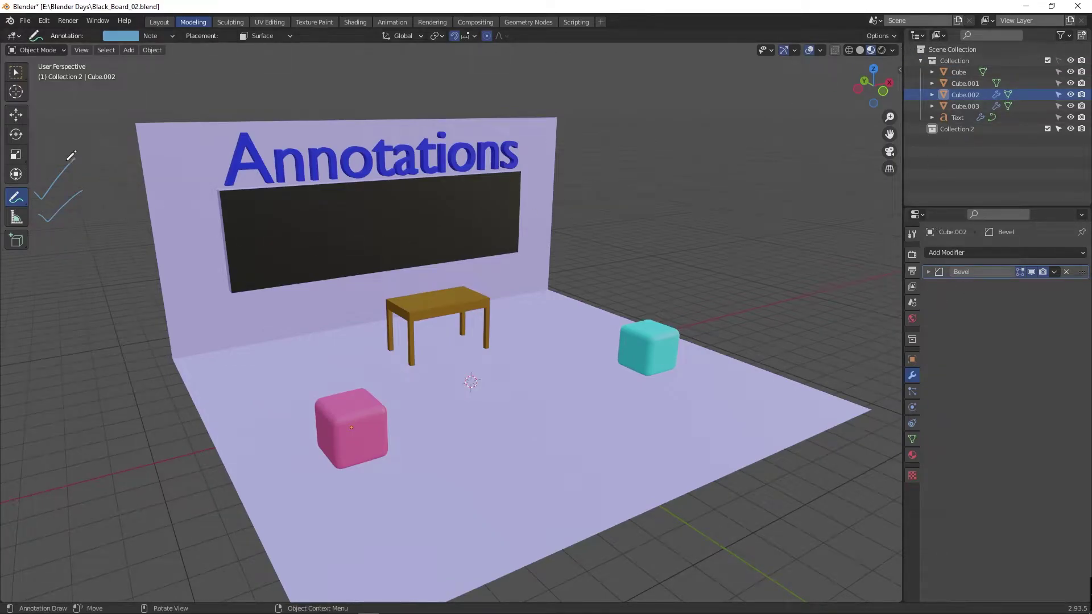
# - Switch to the Select Box tool and undo the check-mark annotations
pyautogui.click(16, 72)
pyautogui.hotkey('ctrl', 'z')
pyautogui.hotkey('ctrl', 'z')
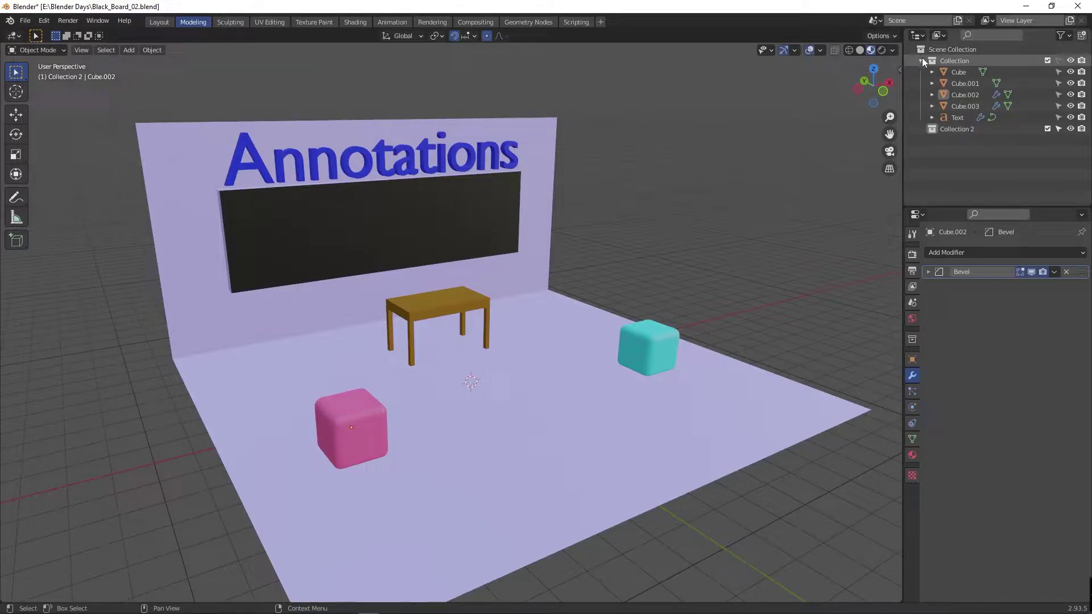
# - Turn both the Outliner and the Properties editor into 3D Viewports
pyautogui.click(947, 129)
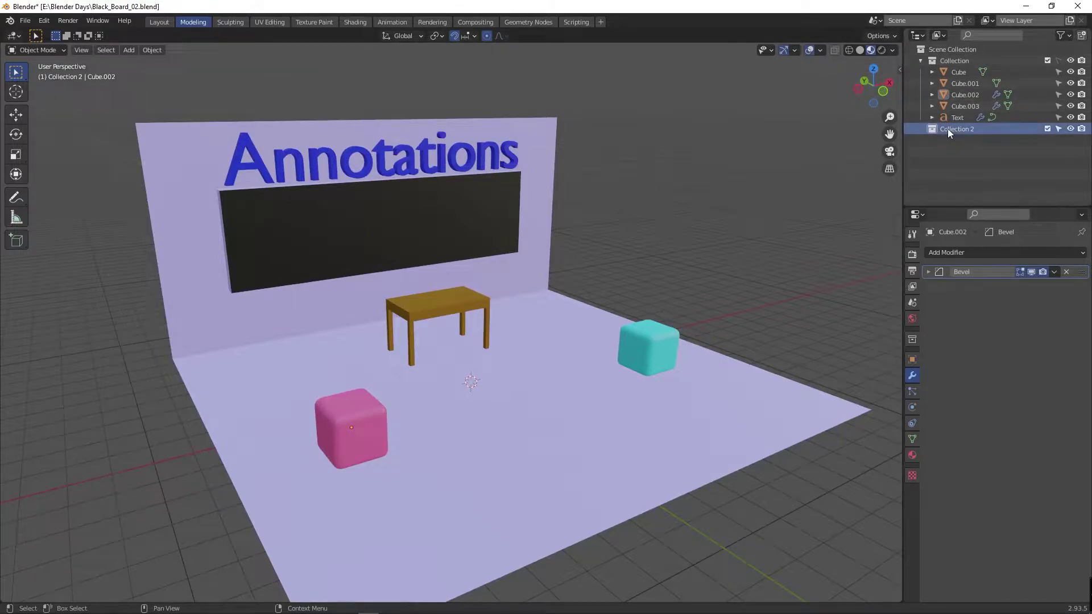
pyautogui.click(920, 36)
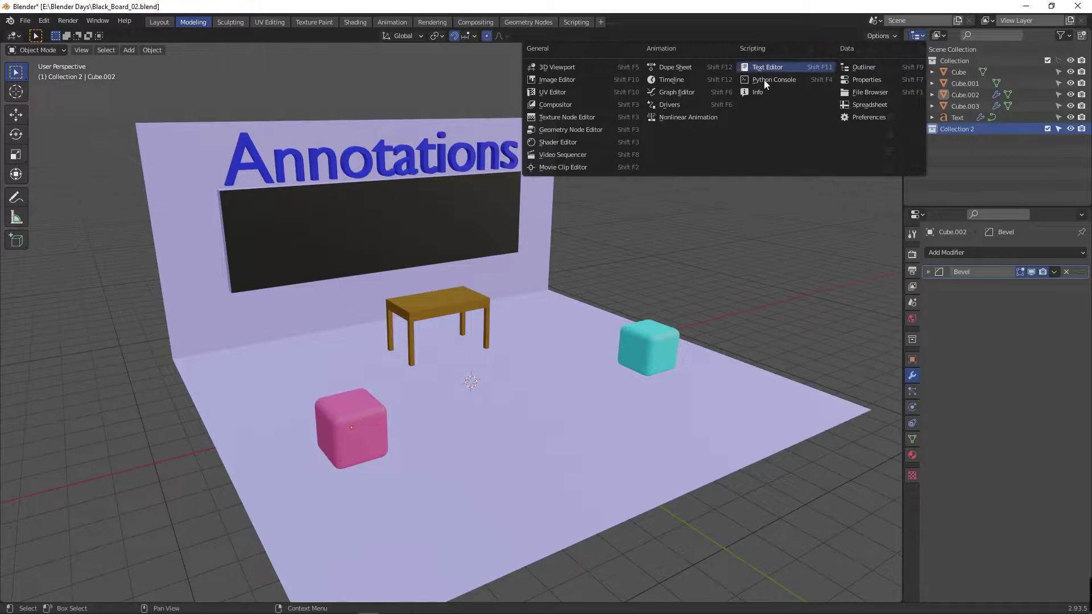
pyautogui.click(566, 69)
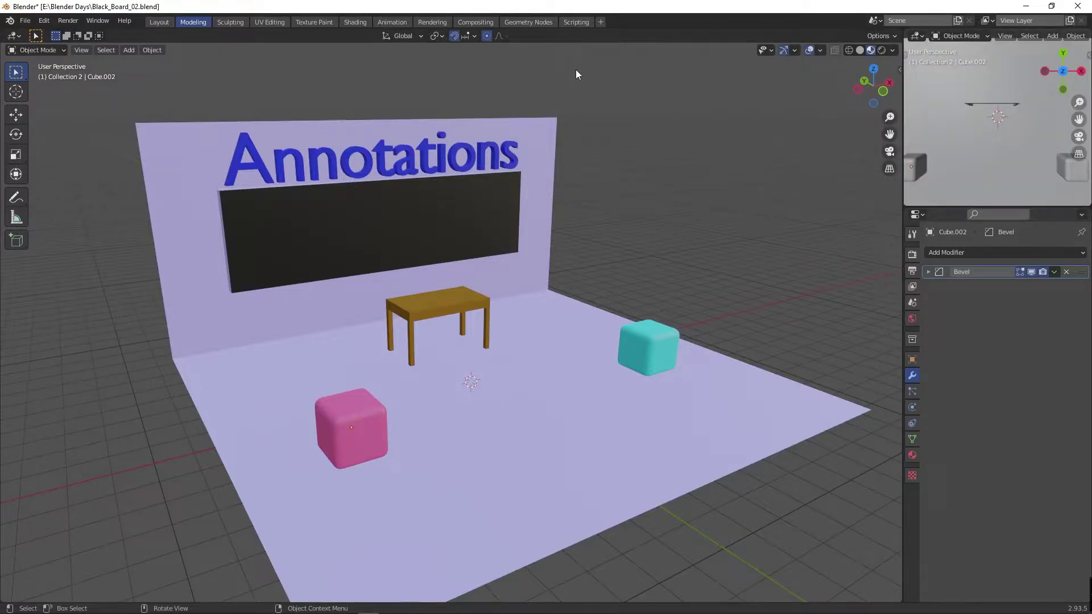
pyautogui.click(921, 215)
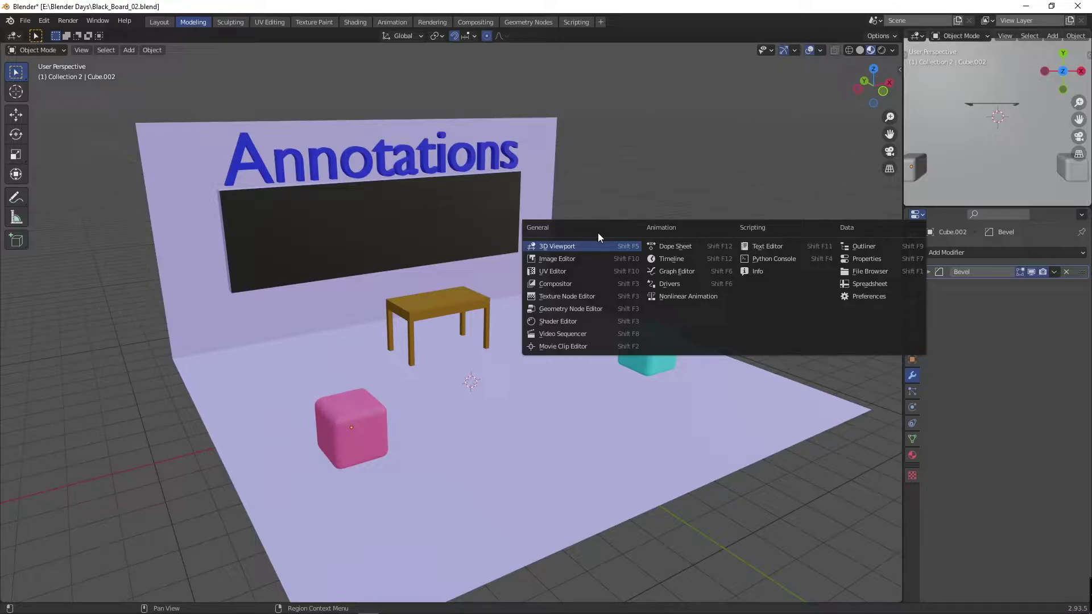
pyautogui.click(579, 247)
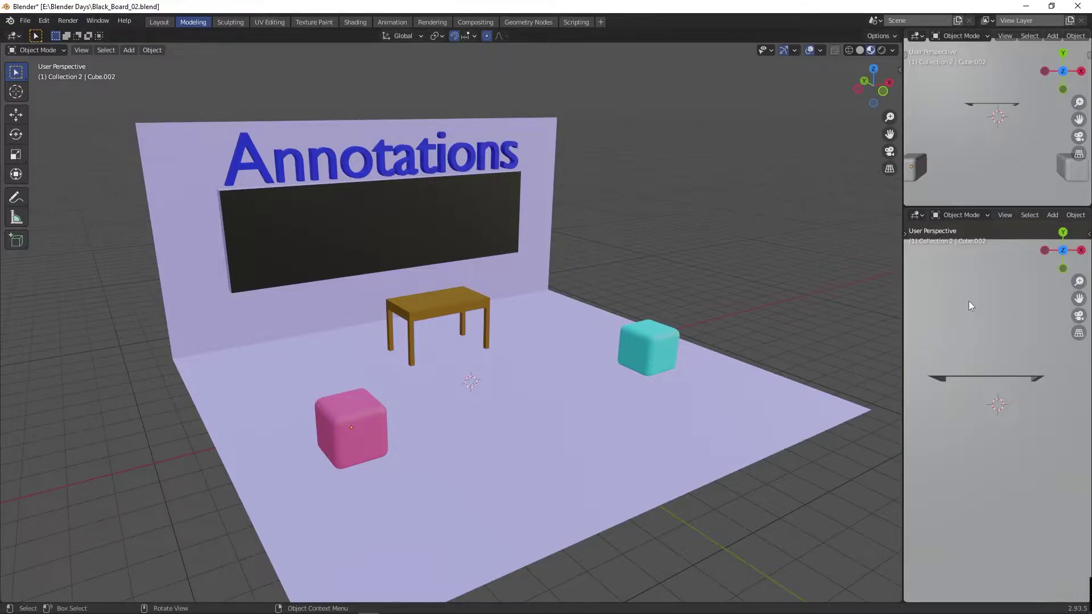
# - Show the sidebars of both small viewports, with View settings in the lower one and Tool settings in the upper one
pyautogui.press('n')
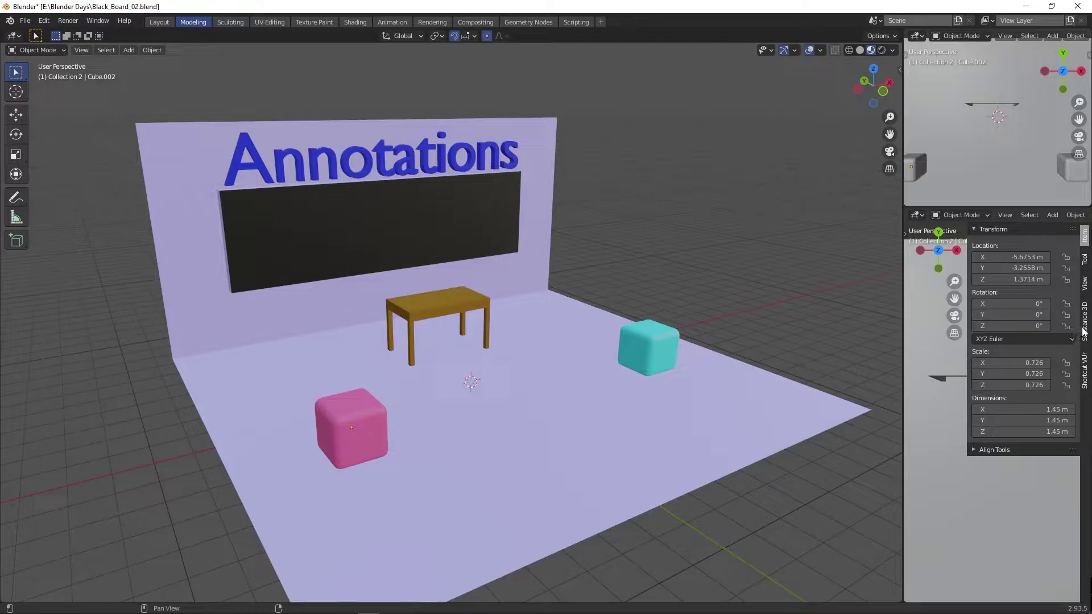
pyautogui.click(1084, 287)
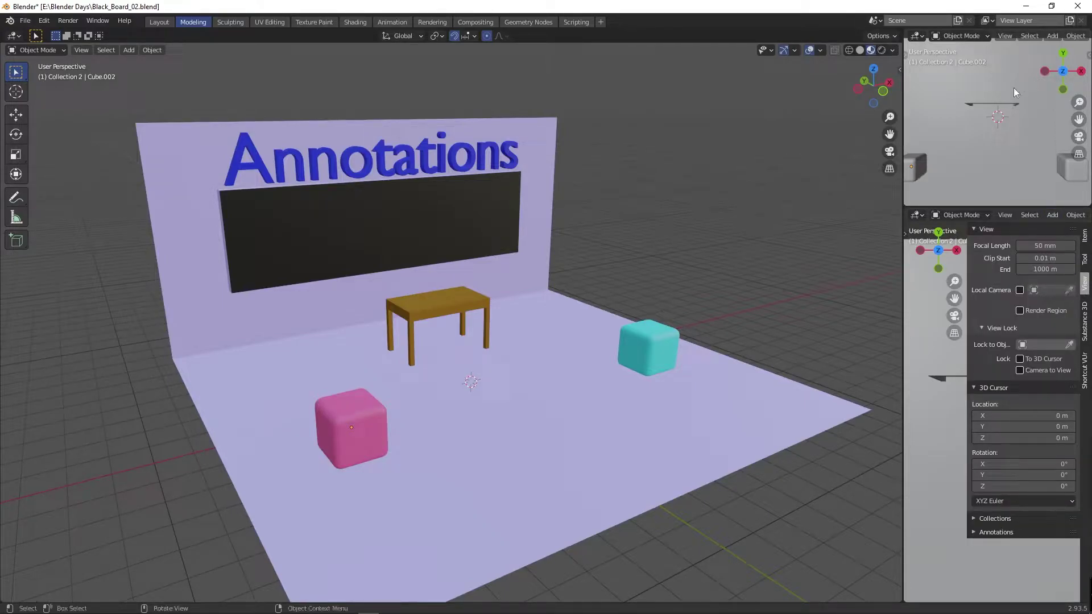
pyautogui.press('n')
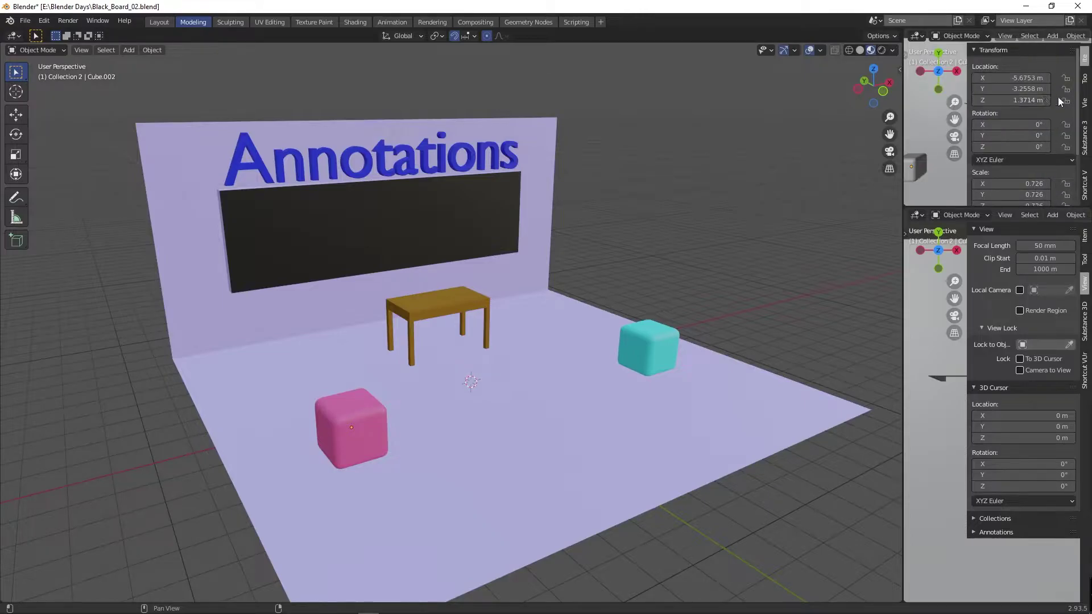
pyautogui.click(1084, 82)
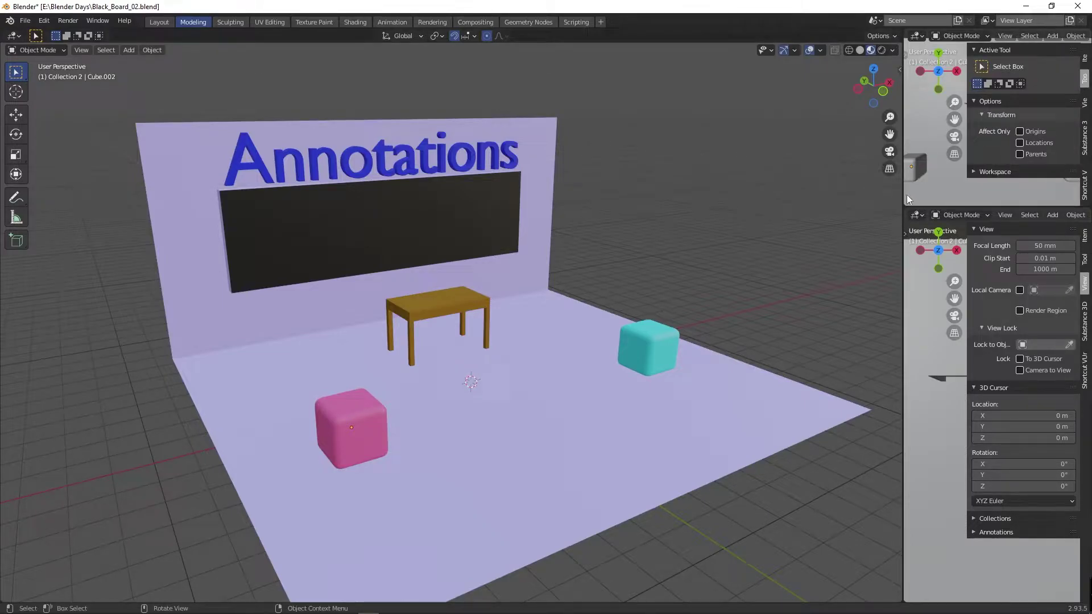
# - Widen the main viewport until the side areas show only their sidebars, and make the upper side area taller
pyautogui.moveTo(903, 196); pyautogui.dragTo(962, 198)
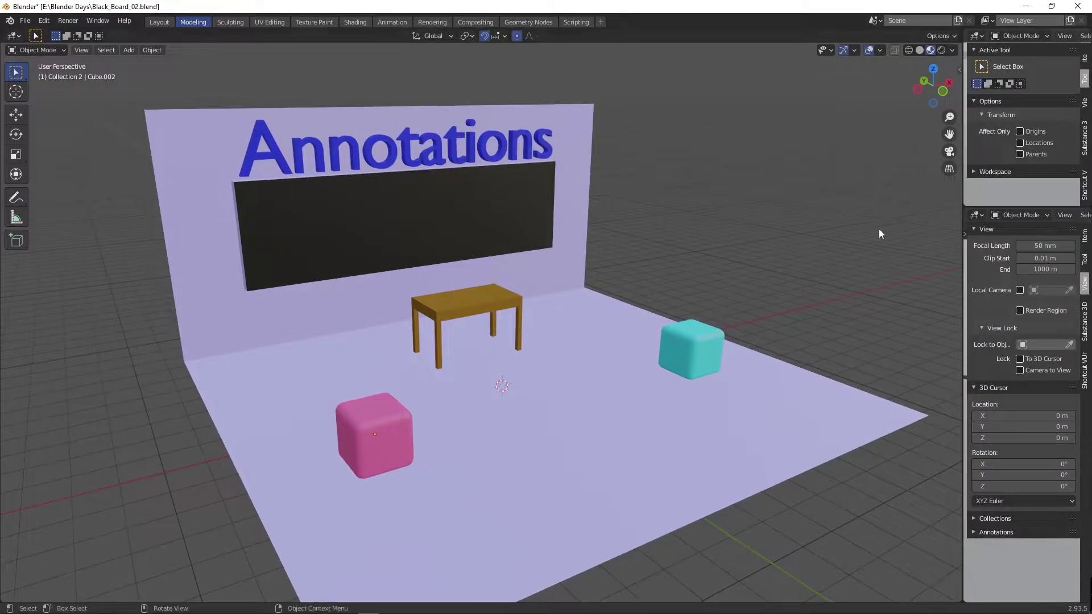
pyautogui.press('n')
pyautogui.press('n')
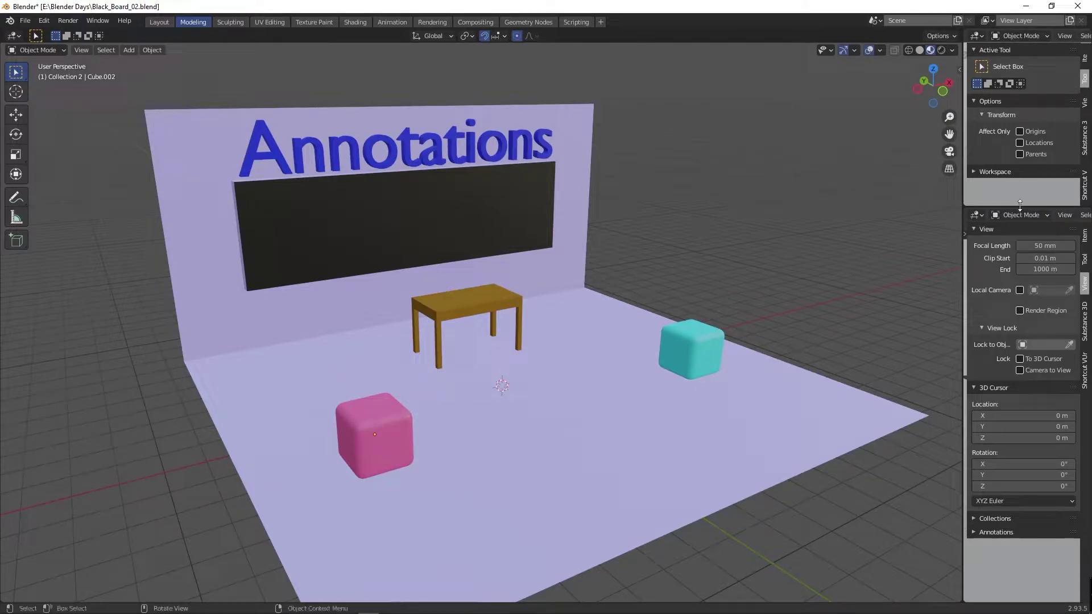
pyautogui.moveTo(1019, 221); pyautogui.dragTo(1018, 280)
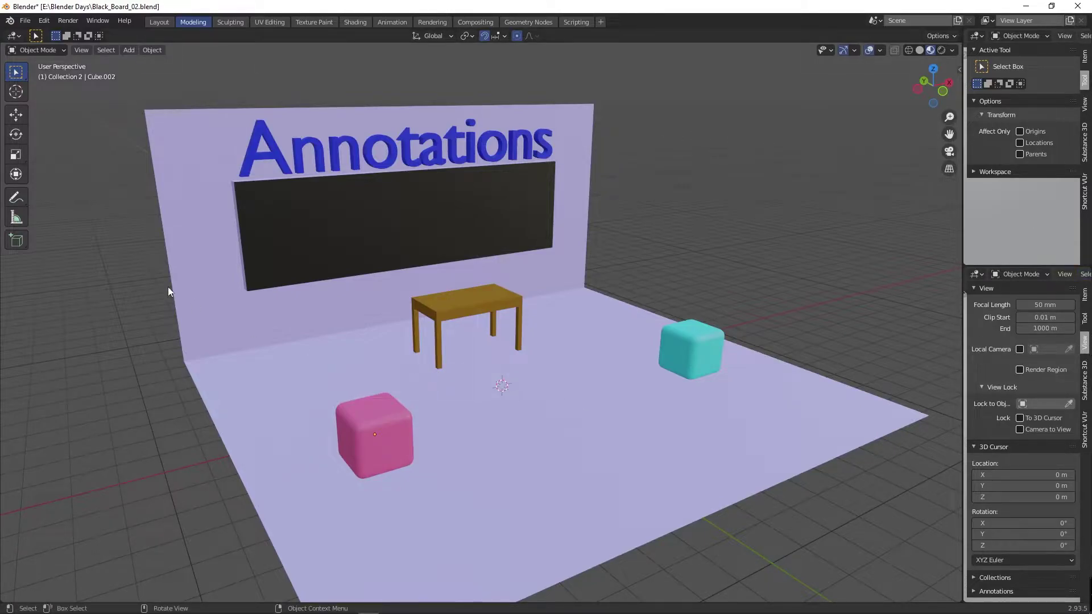
# - Compare the settings of the Cursor and Move tools, and activate the Annotate tool
pyautogui.click(16, 96)
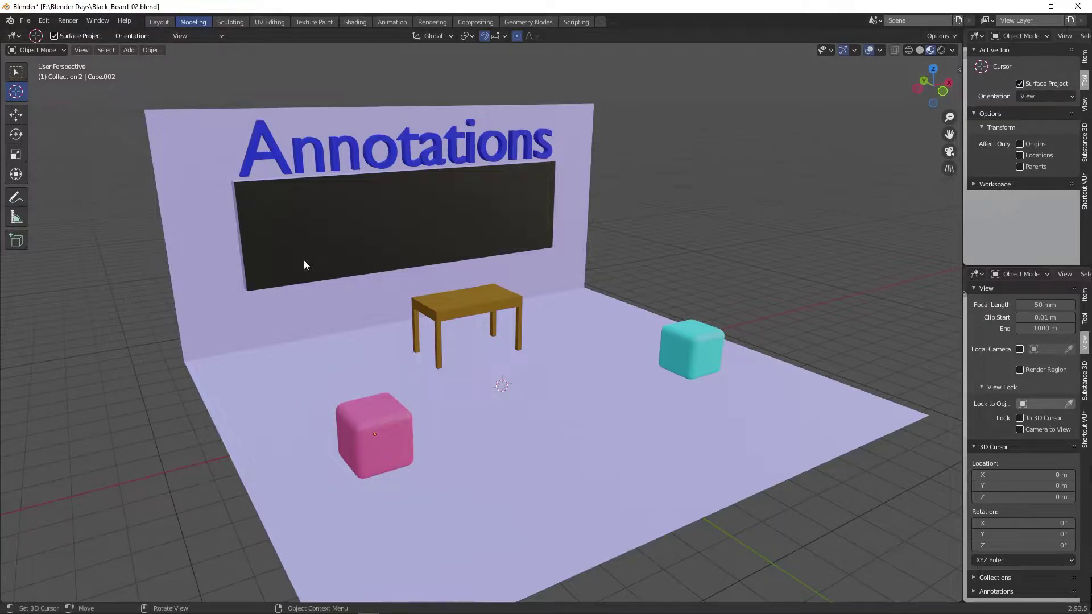
pyautogui.click(17, 116)
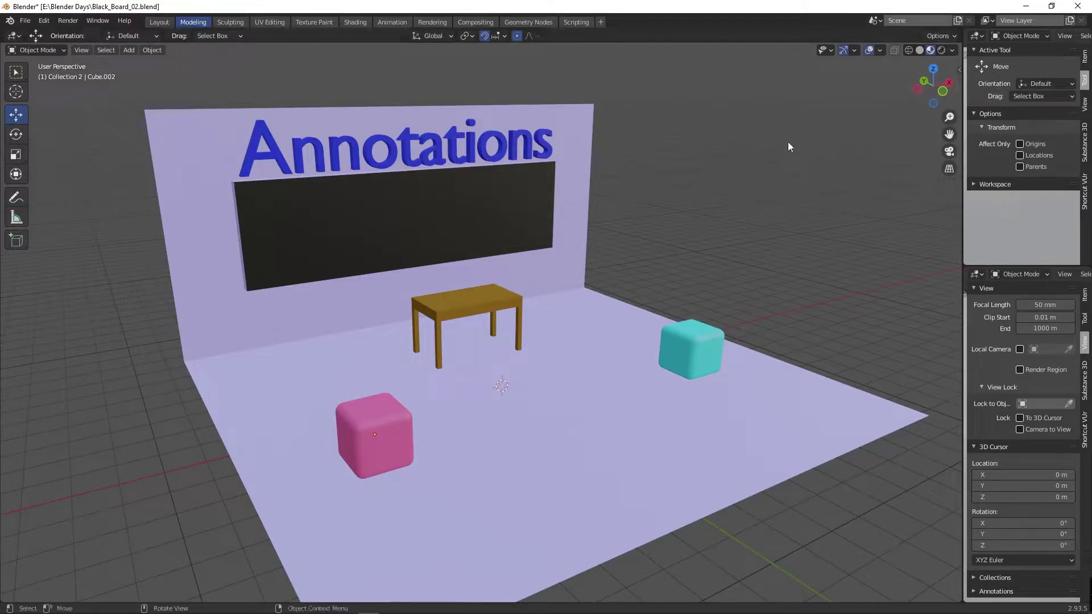
pyautogui.click(17, 198)
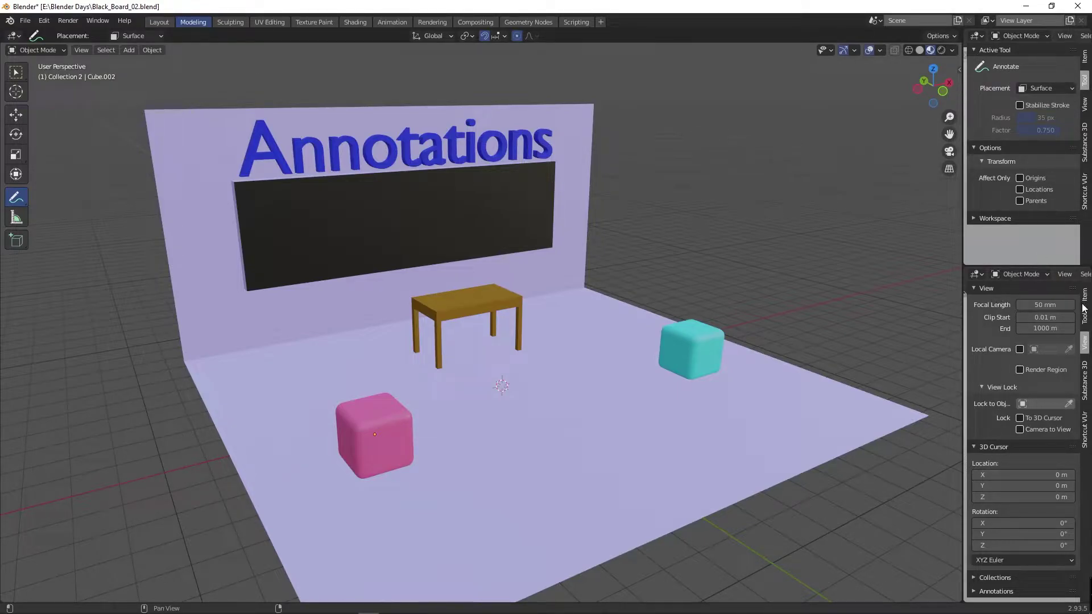
pyautogui.click(1084, 320)
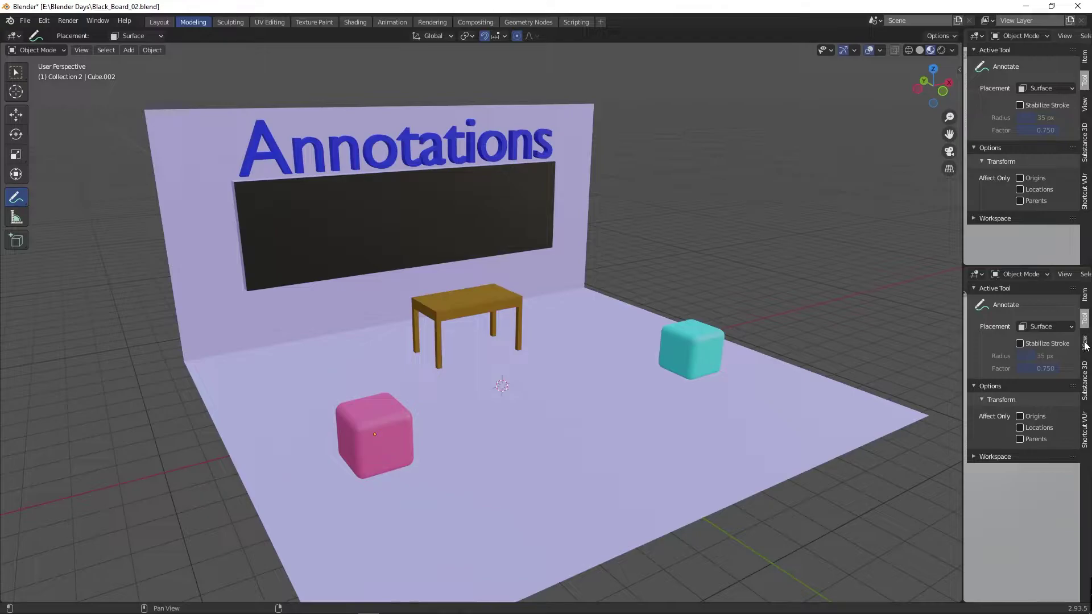
pyautogui.click(1084, 344)
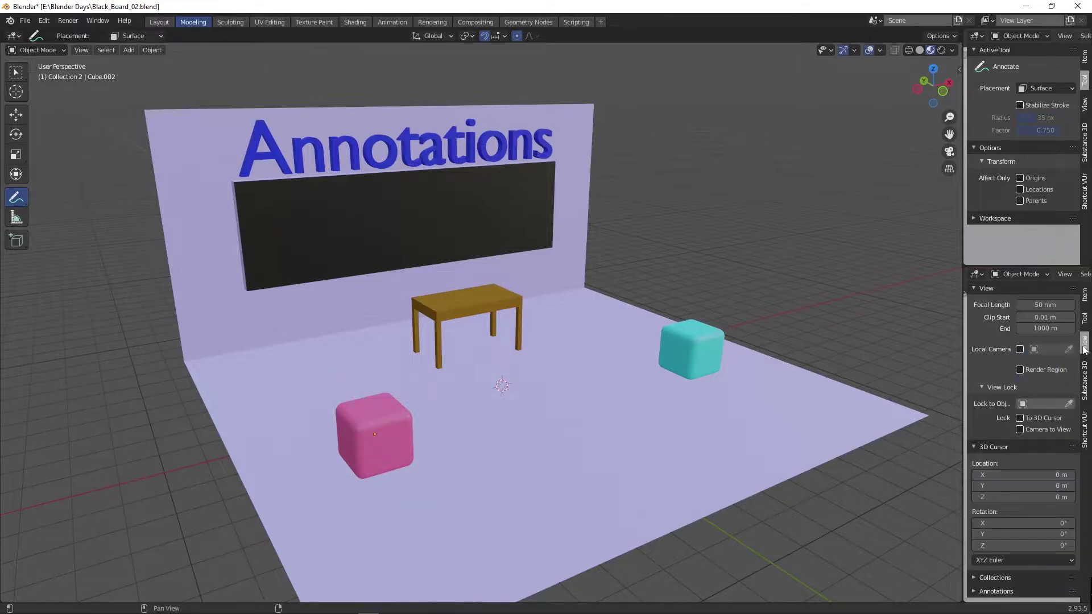
# - Expand the Annotations settings with an enlarged layer list, and add a new annotation layer
pyautogui.click(974, 286)
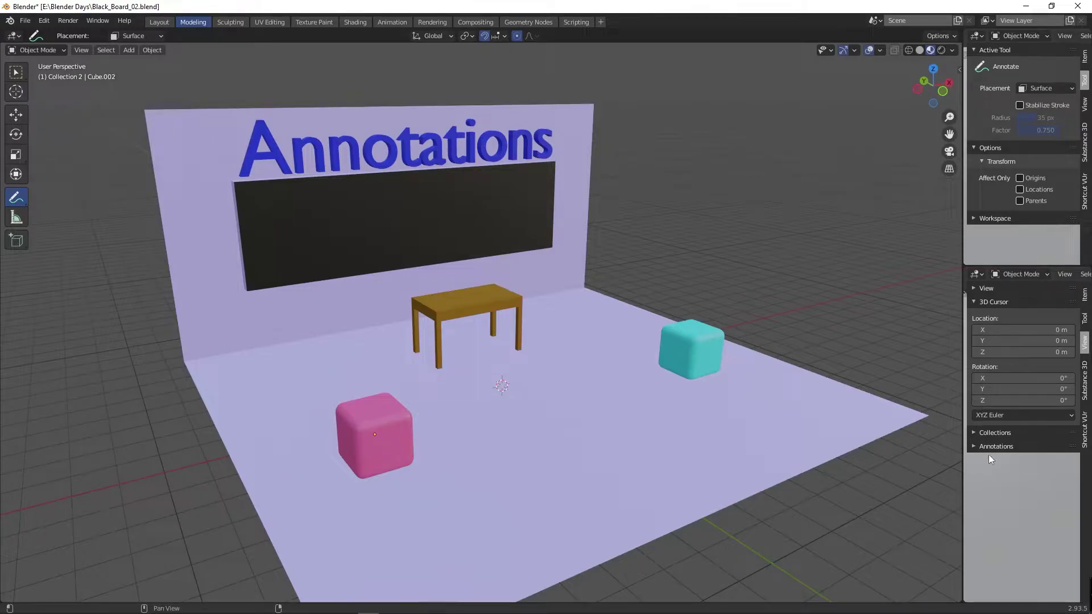
pyautogui.click(974, 447)
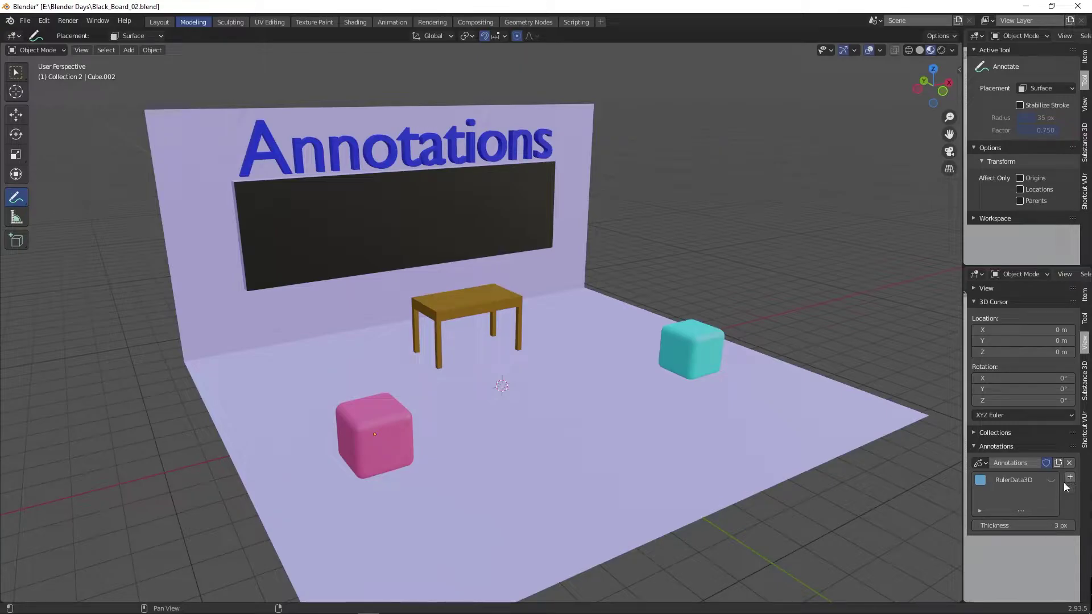
pyautogui.moveTo(1020, 511); pyautogui.dragTo(1020, 546)
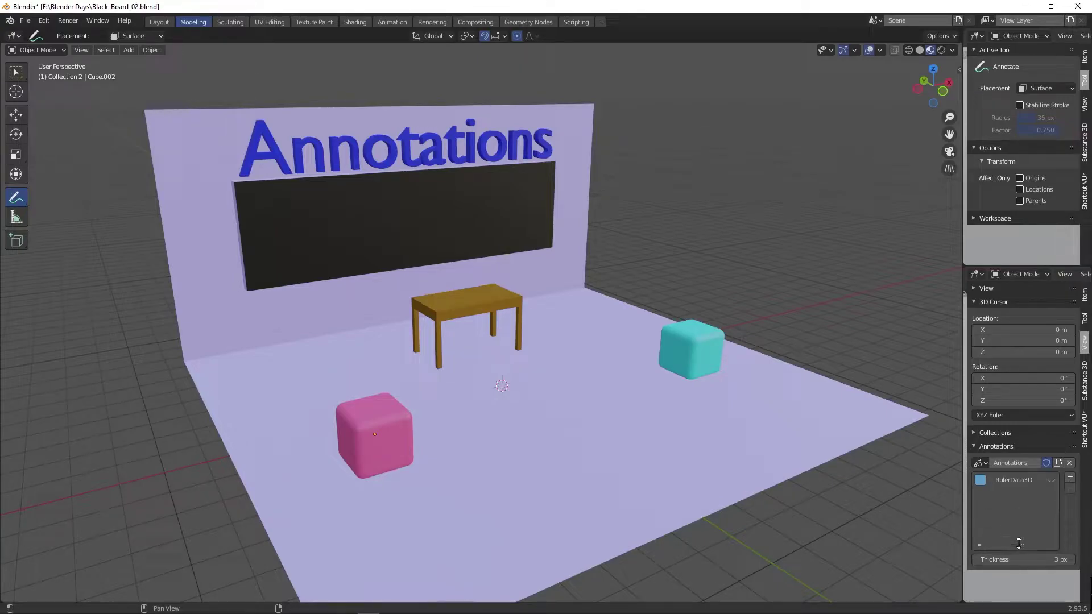
pyautogui.click(1070, 477)
# - Try to set the new Note layer's color to HSV 1, 0, 0
pyautogui.click(980, 481)
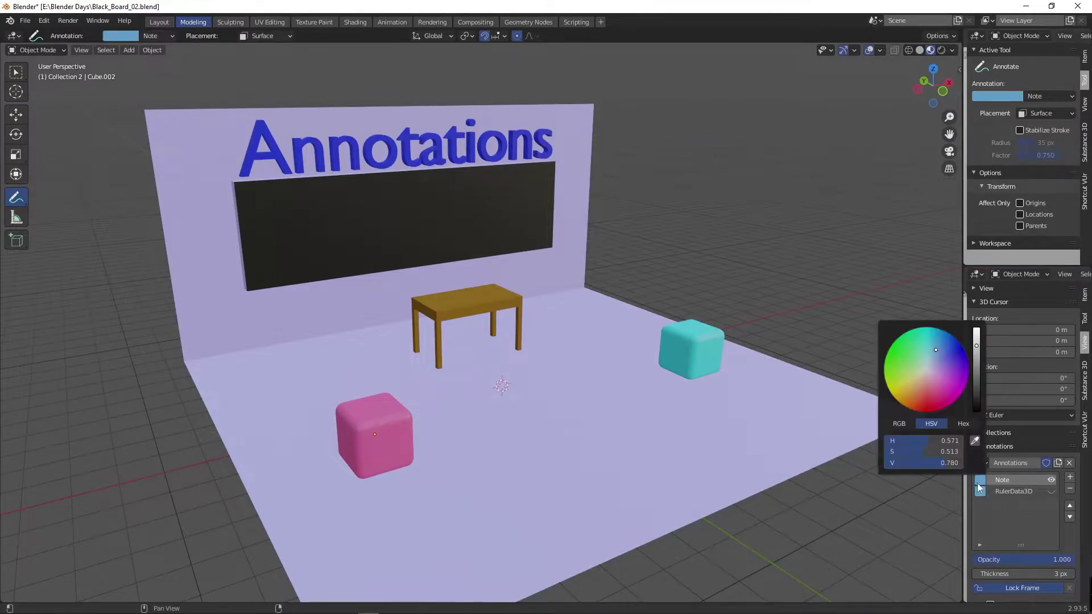
pyautogui.click(910, 440)
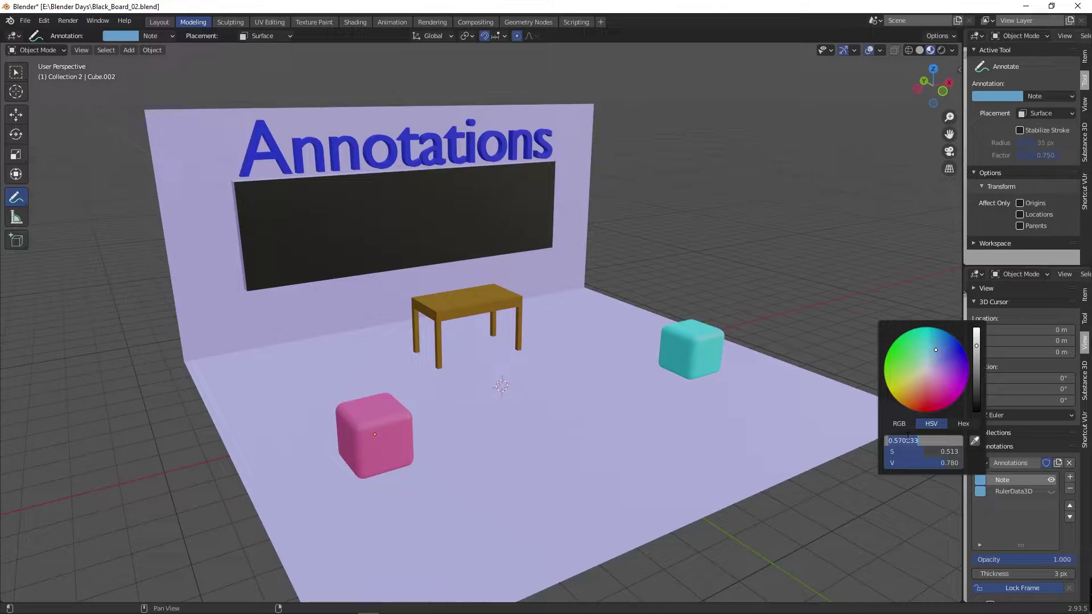
pyautogui.write('1')
pyautogui.press('Tab')
pyautogui.write('0')
pyautogui.press('Tab')
pyautogui.write('0')
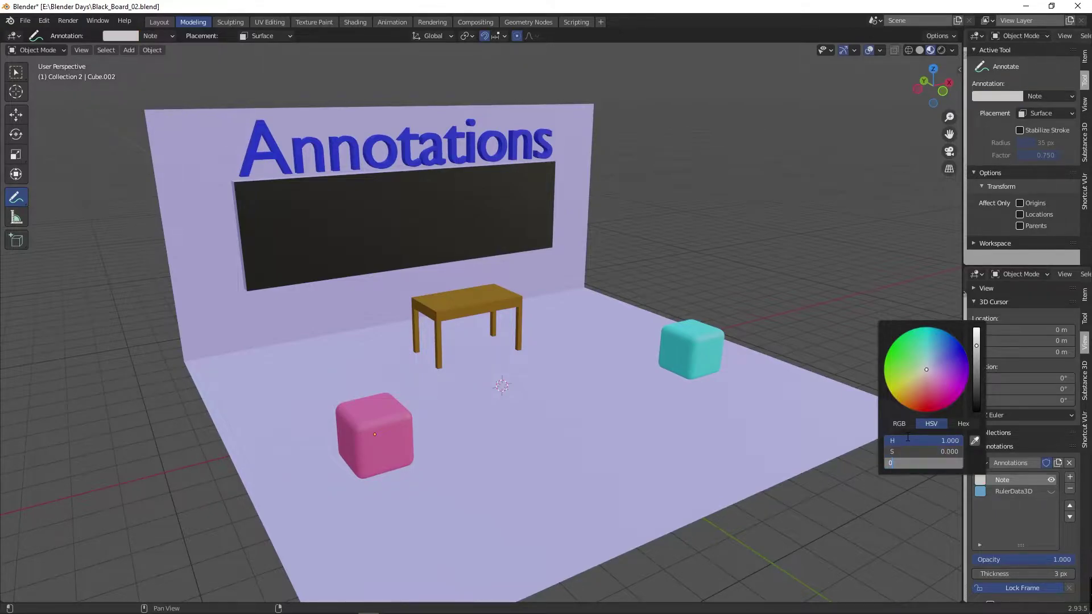
pyautogui.press('Return')
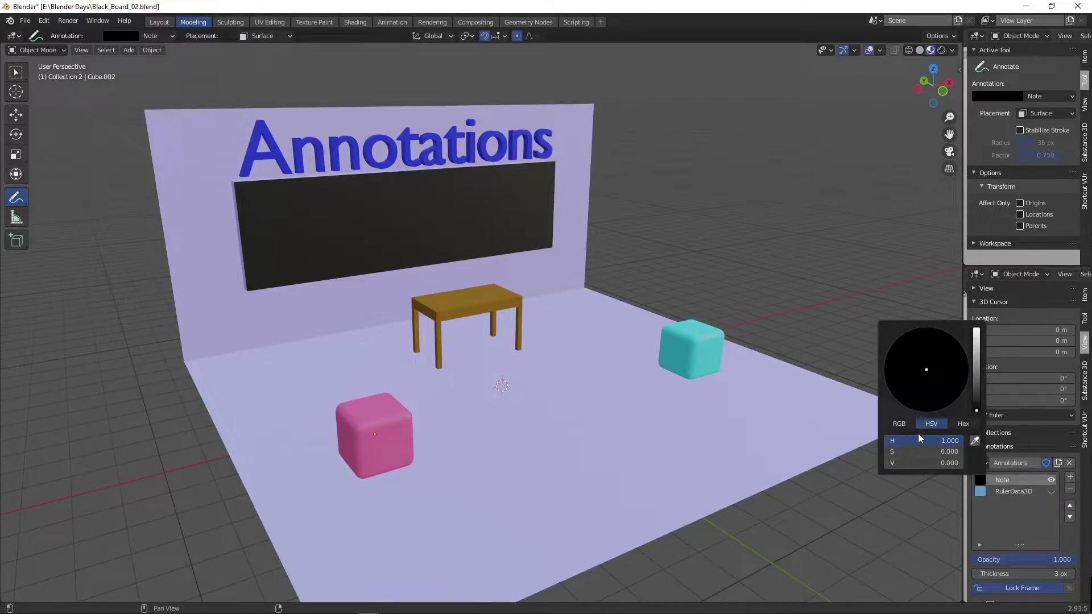
# - Set the Note layer's color to RGB 1, 0, 0 and rename the layer Red Notes
pyautogui.click(899, 423)
pyautogui.click(907, 439)
pyautogui.write('1')
pyautogui.press('Tab')
pyautogui.write('0')
pyautogui.press('Tab')
pyautogui.write('0')
pyautogui.press('Return')
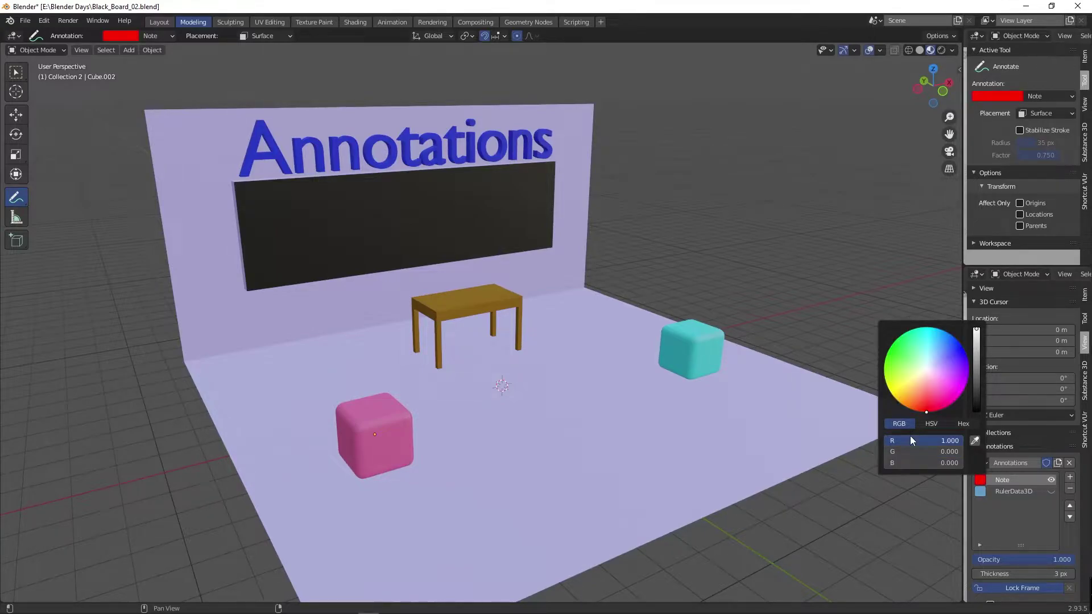
pyautogui.doubleClick(1002, 479)
pyautogui.write('Red Notes')
pyautogui.press('Return')
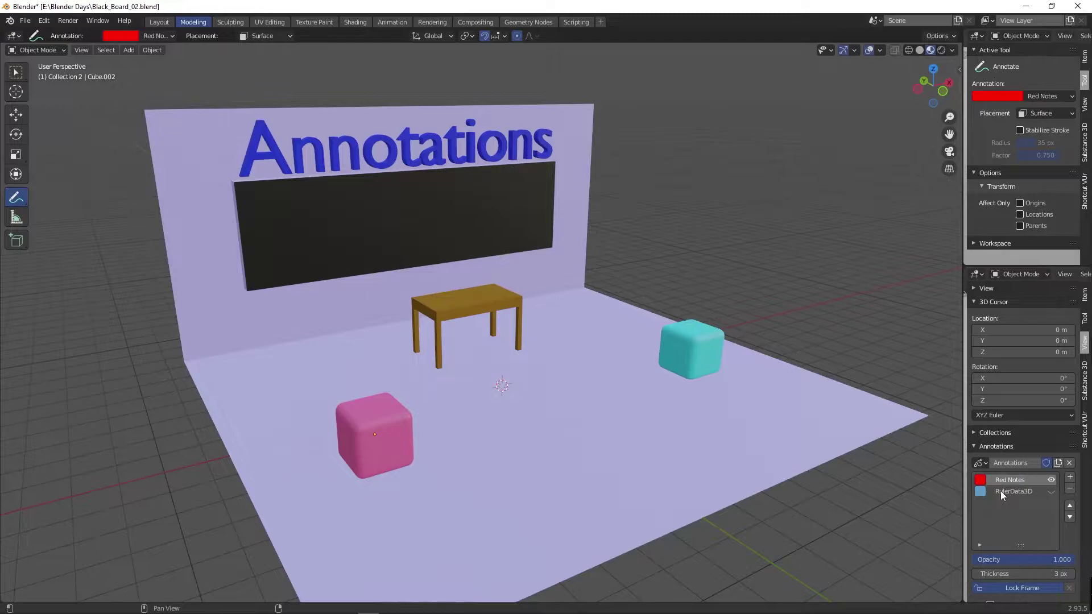
# - Set the RulerData3D annotation layer's color to RGB 0, 1, 0
pyautogui.click(979, 491)
pyautogui.click(902, 453)
pyautogui.write('0')
pyautogui.press('Tab')
pyautogui.write('1')
pyautogui.press('Tab')
pyautogui.write('0')
pyautogui.press('Return')
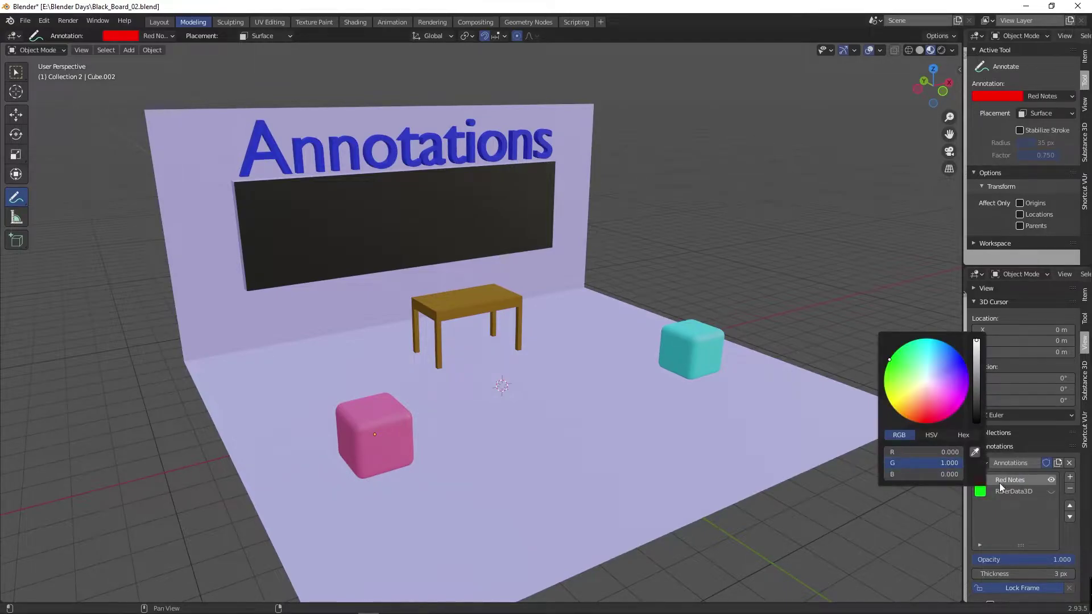
# - Add two more annotation layers and rename the RulerData3D layer Green notes
pyautogui.click(1070, 478)
pyautogui.click(1069, 477)
pyautogui.doubleClick(1013, 513)
pyautogui.write('Green notes')
pyautogui.press('Return')
# - Set the Note layer's color to magenta, RGB 1, 0, 1
pyautogui.click(980, 490)
pyautogui.click(898, 453)
pyautogui.write('1')
pyautogui.press('Tab')
pyautogui.write('0')
pyautogui.press('Tab')
pyautogui.write('1')
pyautogui.press('Return')
# - Set the Note.001 layer's color to yellow, RGB 1, 1, 0
pyautogui.click(980, 479)
pyautogui.click(898, 441)
pyautogui.write('1')
pyautogui.press('Tab')
pyautogui.write('1')
pyautogui.press('Tab')
pyautogui.write('0')
pyautogui.press('Return')
pyautogui.click(980, 479)
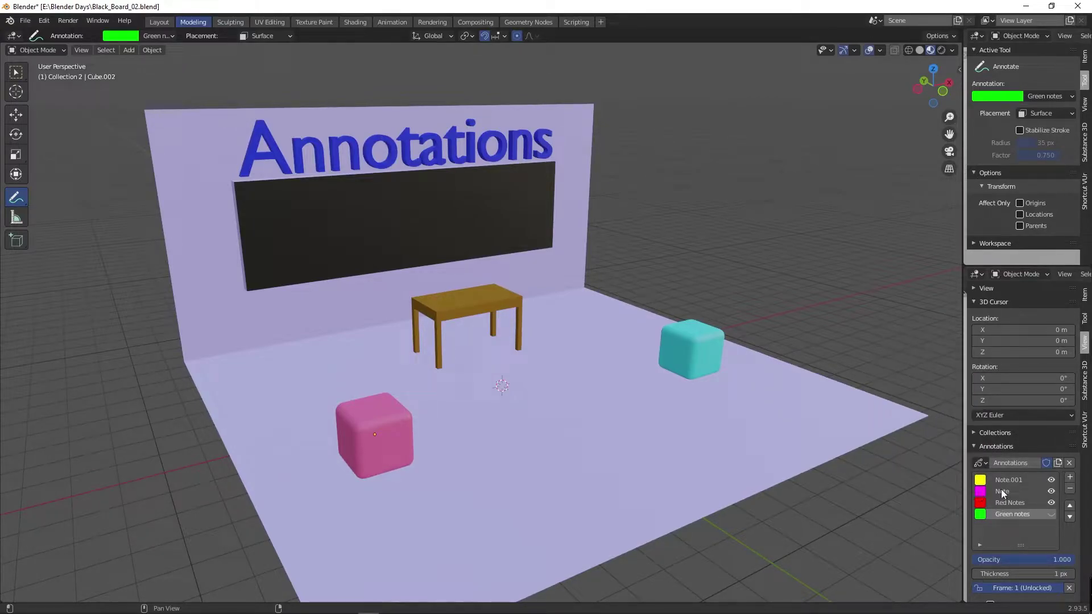
# - Add two more annotation layers and set the Note.003 layer's color to white, RGB 1, 1, 1
pyautogui.click(1070, 478)
pyautogui.click(1069, 477)
pyautogui.click(983, 515)
pyautogui.click(898, 471)
pyautogui.write('18')
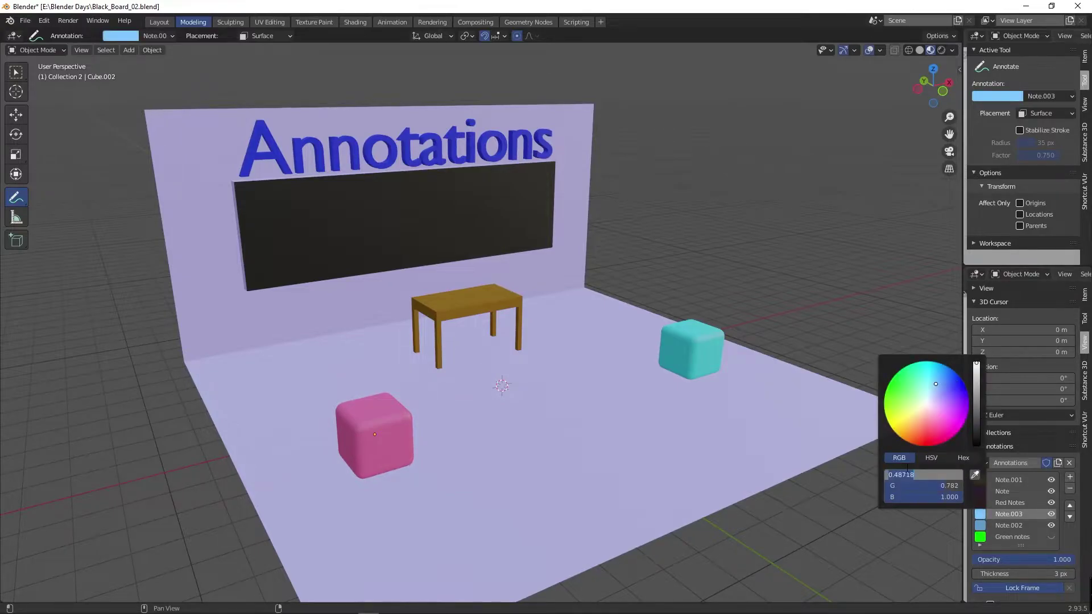
pyautogui.press('Tab')
pyautogui.write('1')
pyautogui.press('Tab')
pyautogui.write('1')
pyautogui.press('Return')
# - Rename the white annotation layer Whitenotes
pyautogui.doubleClick(1003, 514)
pyautogui.write('Whitenotes')
pyautogui.press('Return')
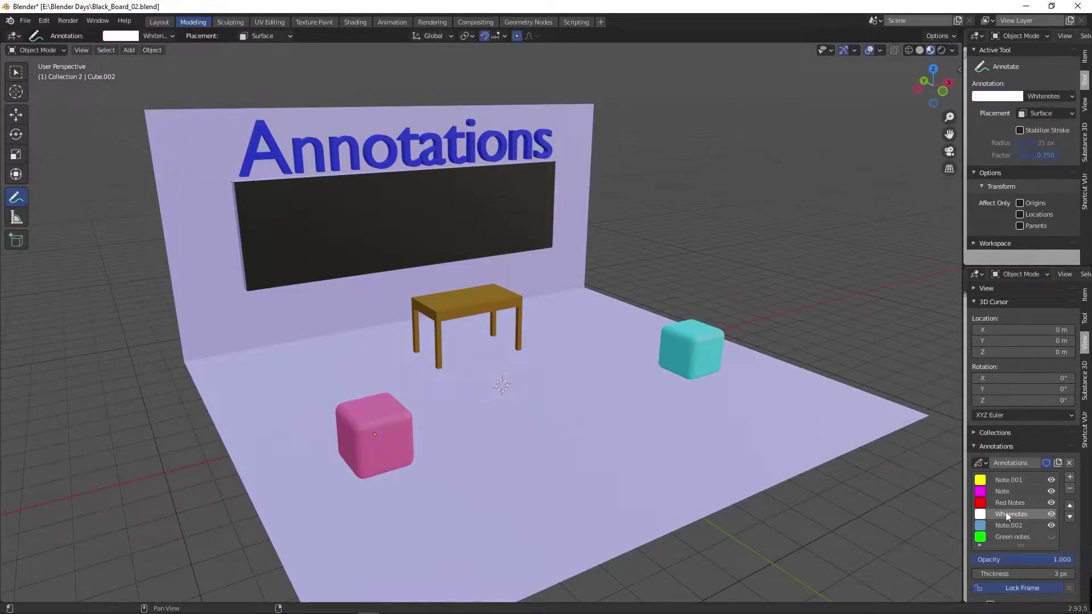
# - Darken the Note.002 layer's color to black and rename the layer BLACK NOTES
pyautogui.click(979, 525)
pyautogui.moveTo(976, 378); pyautogui.dragTo(977, 478)
pyautogui.doubleClick(1005, 524)
pyautogui.write('Black')
pyautogui.press('BackSpace')
pyautogui.press('BackSpace')
pyautogui.press('BackSpace')
pyautogui.press('BackSpace')
pyautogui.press('BackSpace')
pyautogui.write('BLACK NOTES')
pyautogui.press('Return')
pyautogui.click(1005, 545)
# - Rename the magenta layer Megenta Marker and the yellow layer Yellow Marker
pyautogui.doubleClick(1004, 491)
pyautogui.write('Magenta')
pyautogui.write(' Marker')
pyautogui.press('Return')
pyautogui.click(1008, 480)
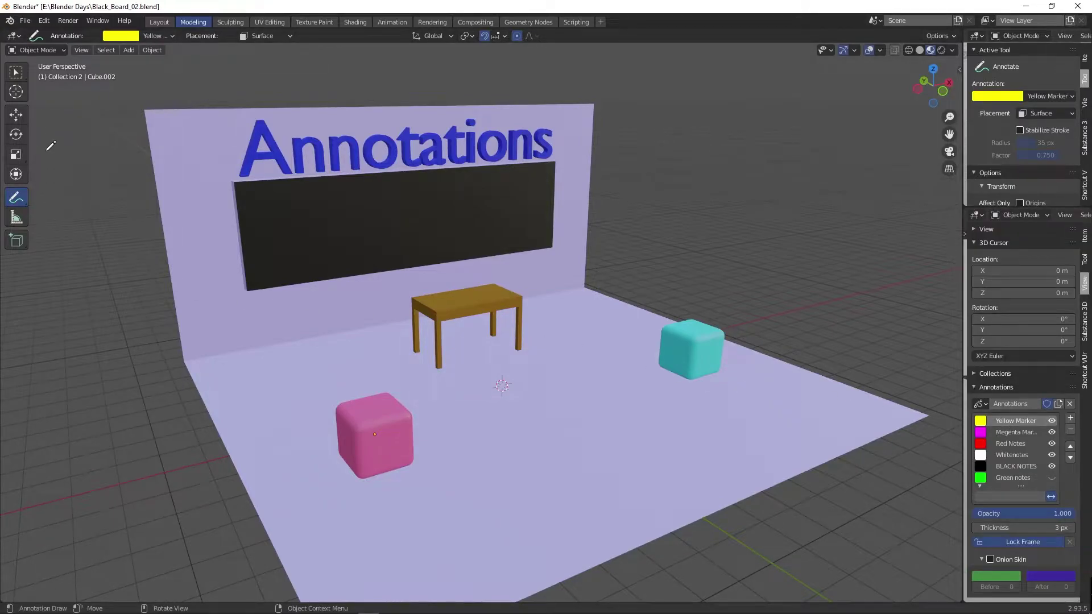
# - Set the Annotate tool's stroke placement to 3D Cursor and handwrite "Welcome" in yellow beside the board
pyautogui.click(23, 201)
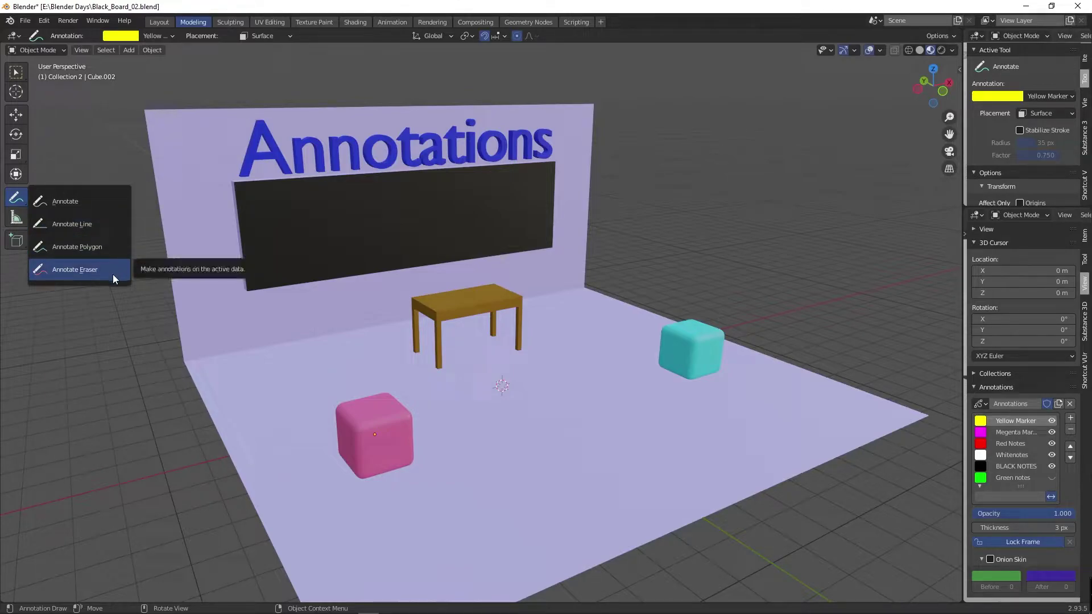
pyautogui.click(104, 199)
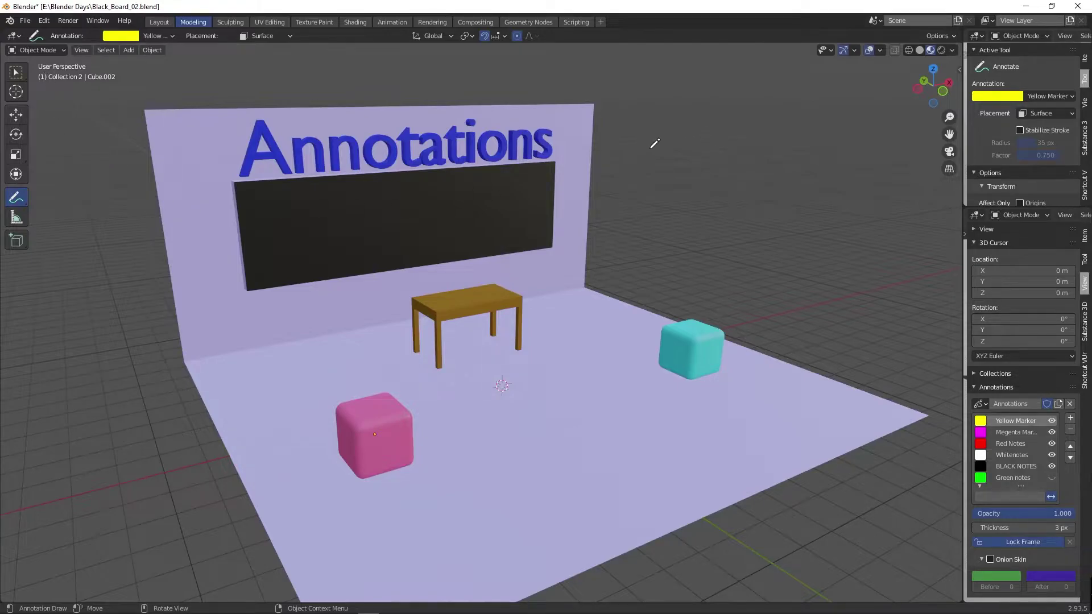
pyautogui.click(1044, 114)
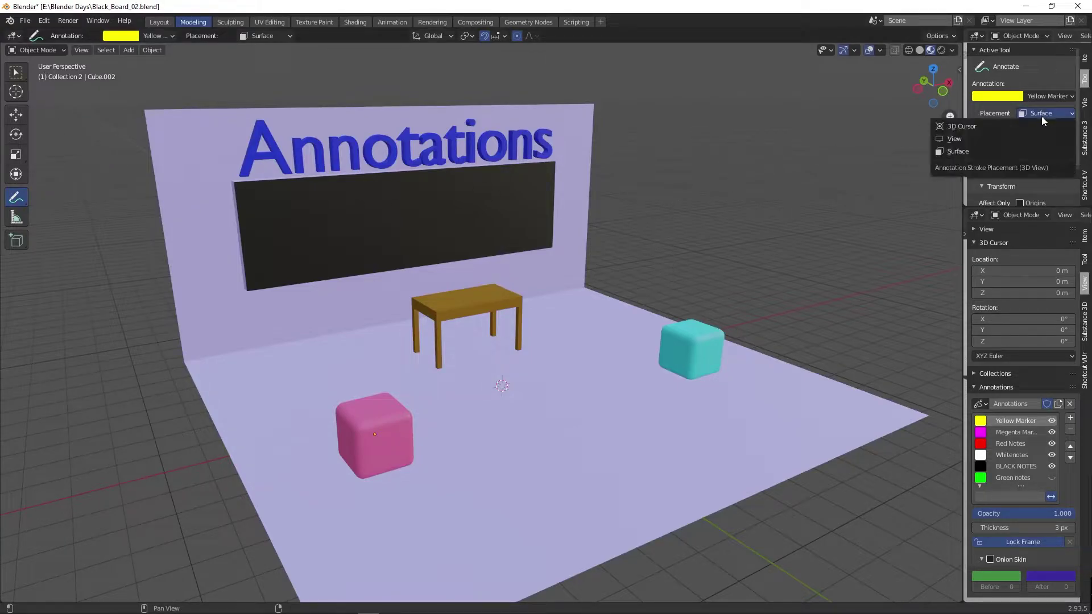
pyautogui.click(953, 127)
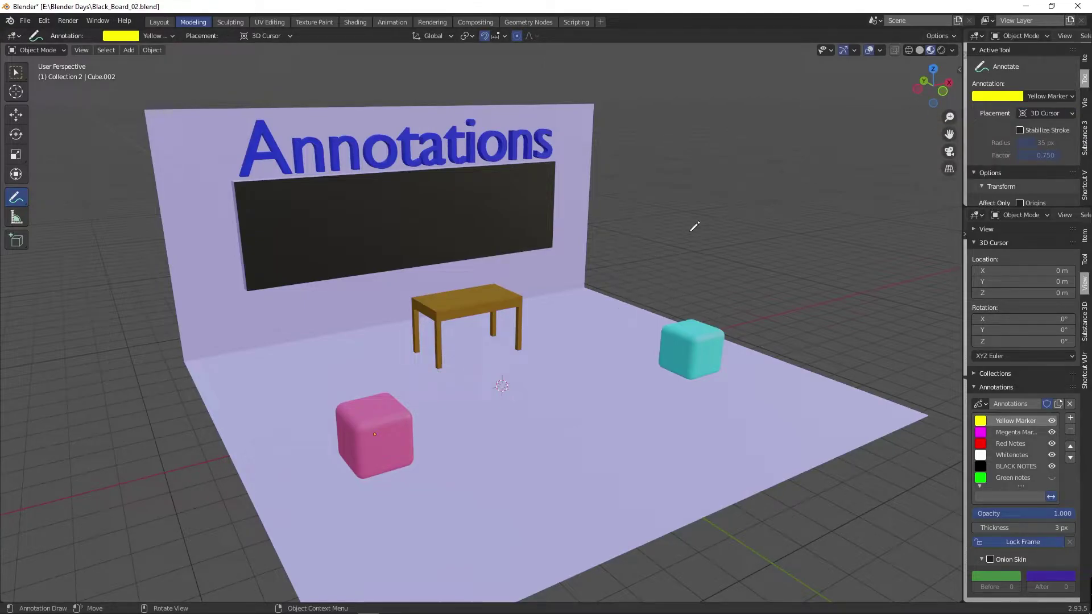
pyautogui.moveTo(629, 210)
pyautogui.mouseDown()
pyautogui.moveTo(636, 244)
pyautogui.moveTo(740, 203)
pyautogui.mouseUp()
pyautogui.moveTo(664, 268)
pyautogui.mouseDown(button='middle')
pyautogui.moveTo(721, 280)
pyautogui.moveTo(787, 246)
pyautogui.moveTo(689, 276)
pyautogui.moveTo(558, 337)
pyautogui.mouseUp(button='middle')
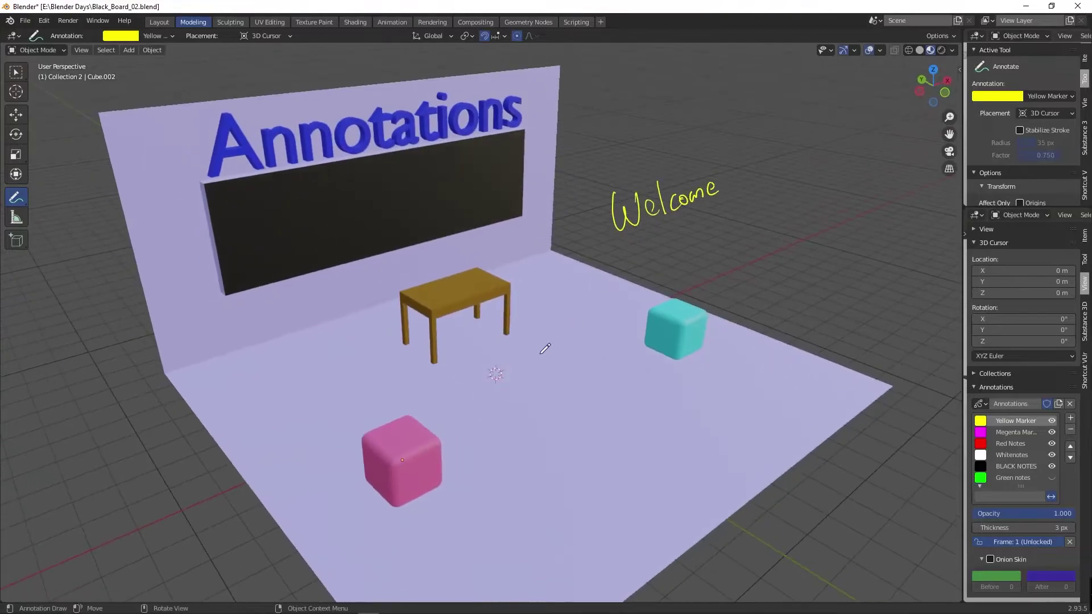
# - Circle the 3D cursor and draw a yellow arrow to it from the Welcome note
pyautogui.moveTo(508, 365); pyautogui.dragTo(623, 238)
pyautogui.moveTo(507, 347); pyautogui.dragTo(518, 364)
pyautogui.moveTo(482, 402); pyautogui.dragTo(477, 380)
pyautogui.moveTo(491, 356)
pyautogui.mouseDown(button='middle')
pyautogui.moveTo(697, 348)
pyautogui.moveTo(575, 370)
pyautogui.moveTo(547, 335)
pyautogui.mouseUp(button='middle')
# - Draw a yellow brace along the viewport's tool column and label it "ToolBar (T)"
pyautogui.moveTo(60, 81)
pyautogui.mouseDown()
pyautogui.moveTo(85, 265)
pyautogui.moveTo(39, 280)
pyautogui.mouseUp()
pyautogui.moveTo(69, 144); pyautogui.dragTo(81, 164)
pyautogui.moveTo(58, 161)
pyautogui.mouseDown()
pyautogui.moveTo(72, 139)
pyautogui.moveTo(100, 138)
pyautogui.moveTo(110, 115)
pyautogui.moveTo(69, 149)
pyautogui.moveTo(73, 141)
pyautogui.moveTo(81, 153)
pyautogui.moveTo(80, 124)
pyautogui.moveTo(85, 145)
pyautogui.moveTo(97, 137)
pyautogui.mouseUp()
pyautogui.moveTo(102, 140)
pyautogui.mouseDown()
pyautogui.moveTo(105, 117)
pyautogui.moveTo(109, 132)
pyautogui.moveTo(135, 109)
pyautogui.mouseUp()
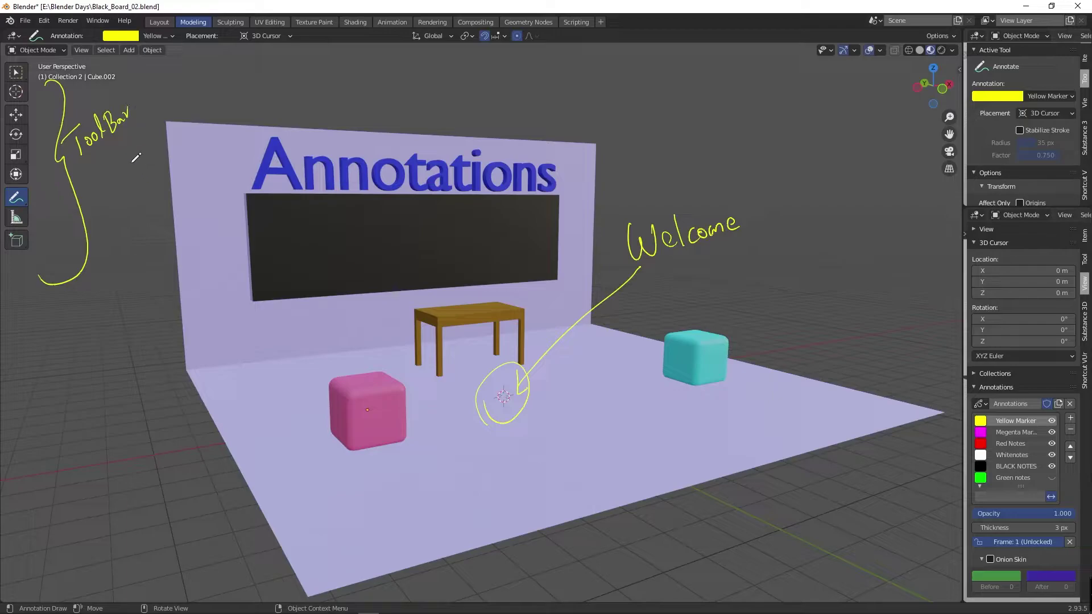
pyautogui.moveTo(94, 161); pyautogui.dragTo(93, 185)
pyautogui.moveTo(105, 166)
pyautogui.mouseDown()
pyautogui.moveTo(104, 177)
pyautogui.moveTo(109, 163)
pyautogui.mouseUp()
pyautogui.moveTo(110, 152); pyautogui.dragTo(112, 185)
# - Connect the ToolBar note to the circle around the 3D cursor with a curved yellow line, redrawing it once
pyautogui.moveTo(216, 267)
pyautogui.mouseDown(button='middle')
pyautogui.moveTo(259, 277)
pyautogui.moveTo(434, 267)
pyautogui.moveTo(132, 313)
pyautogui.moveTo(264, 266)
pyautogui.moveTo(187, 246)
pyautogui.mouseUp(button='middle')
pyautogui.moveTo(92, 215)
pyautogui.mouseDown()
pyautogui.moveTo(296, 279)
pyautogui.moveTo(498, 375)
pyautogui.mouseUp()
pyautogui.hotkey('ctrl', 'z')
pyautogui.moveTo(103, 248); pyautogui.dragTo(497, 373)
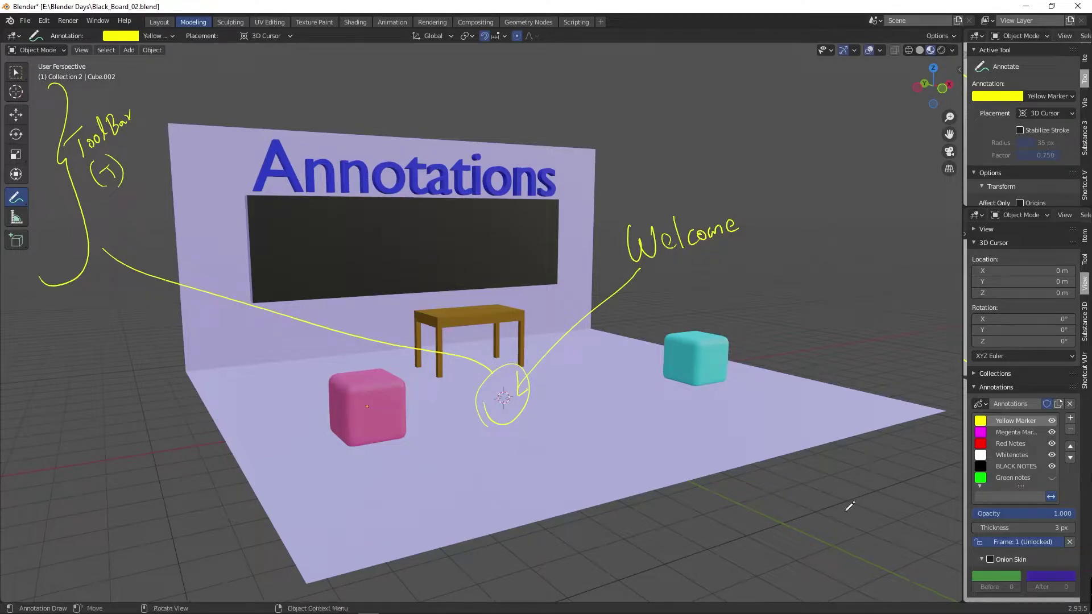
# - Toggle the Yellow Marker layer's visibility off and on several times
pyautogui.click(1052, 422)
pyautogui.click(1051, 422)
pyautogui.click(1051, 422)
pyautogui.click(1051, 421)
pyautogui.click(1051, 421)
pyautogui.click(1051, 421)
pyautogui.click(1051, 421)
pyautogui.click(1052, 422)
pyautogui.click(1052, 421)
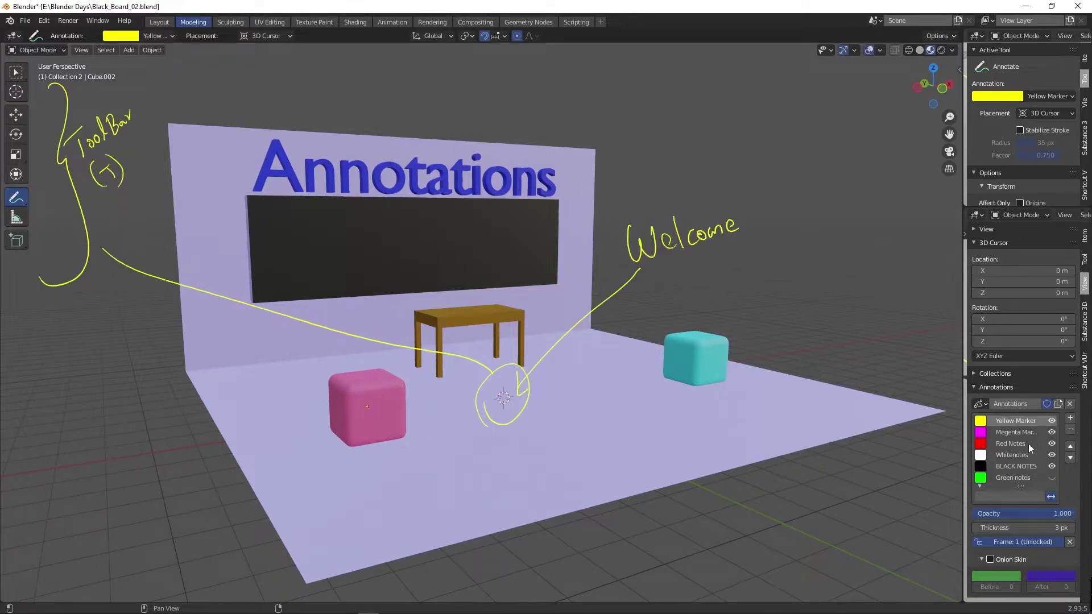
# - Try deleting the Yellow Marker layer several times, undoing each deletion
pyautogui.click(1070, 431)
pyautogui.hotkey('ctrl', 'z')
pyautogui.click(1069, 430)
pyautogui.hotkey('ctrl', 'z')
pyautogui.click(1070, 430)
pyautogui.hotkey('ctrl', 'z')
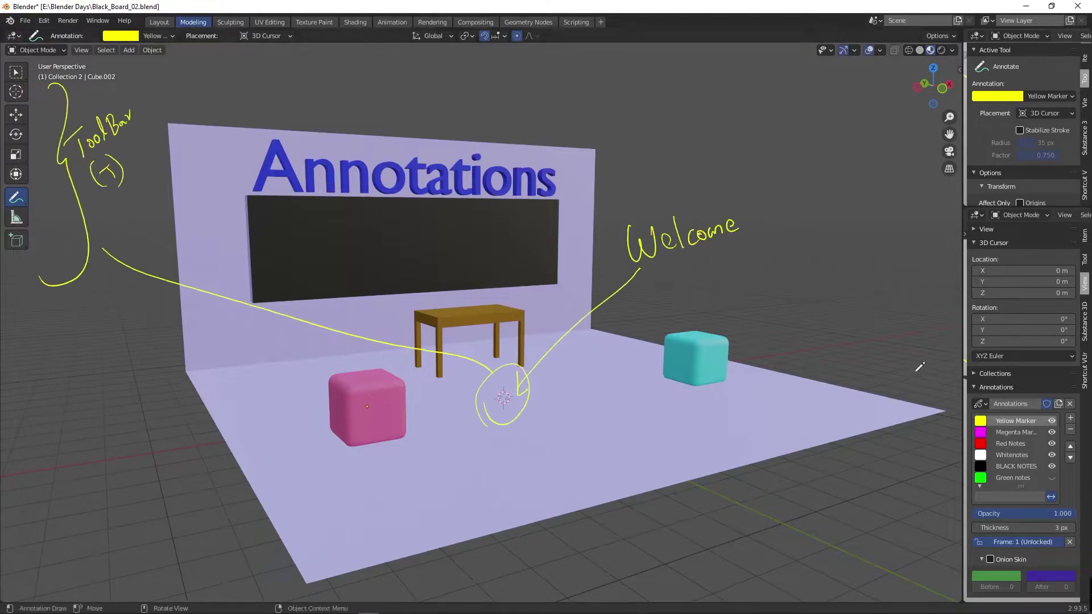
# - Erase all the yellow annotations with the Annotate Eraser and start the Shortcut VUr display
pyautogui.moveTo(22, 206)
pyautogui.mouseDown()
pyautogui.moveTo(51, 202)
pyautogui.moveTo(79, 276)
pyautogui.moveTo(97, 251)
pyautogui.moveTo(68, 146)
pyautogui.moveTo(97, 122)
pyautogui.moveTo(129, 141)
pyautogui.moveTo(236, 299)
pyautogui.moveTo(478, 369)
pyautogui.moveTo(520, 415)
pyautogui.moveTo(614, 300)
pyautogui.moveTo(711, 231)
pyautogui.mouseUp()
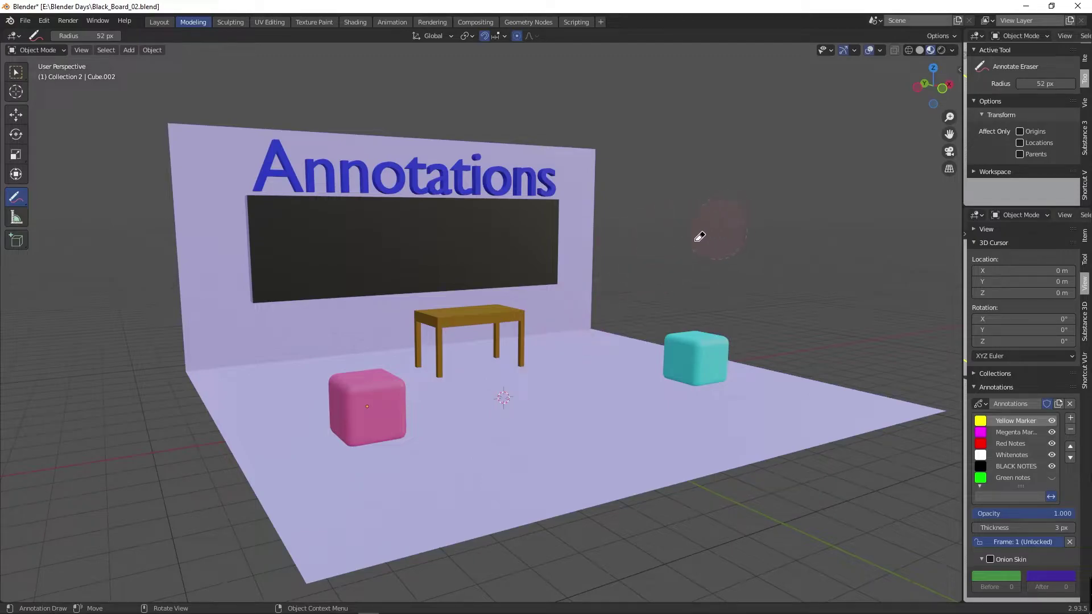
pyautogui.click(1085, 371)
# - Handwrite "Shortcut is" beside the board with the Annotate tool and add a circled D at the mouse input display
pyautogui.moveTo(15, 197); pyautogui.dragTo(68, 206)
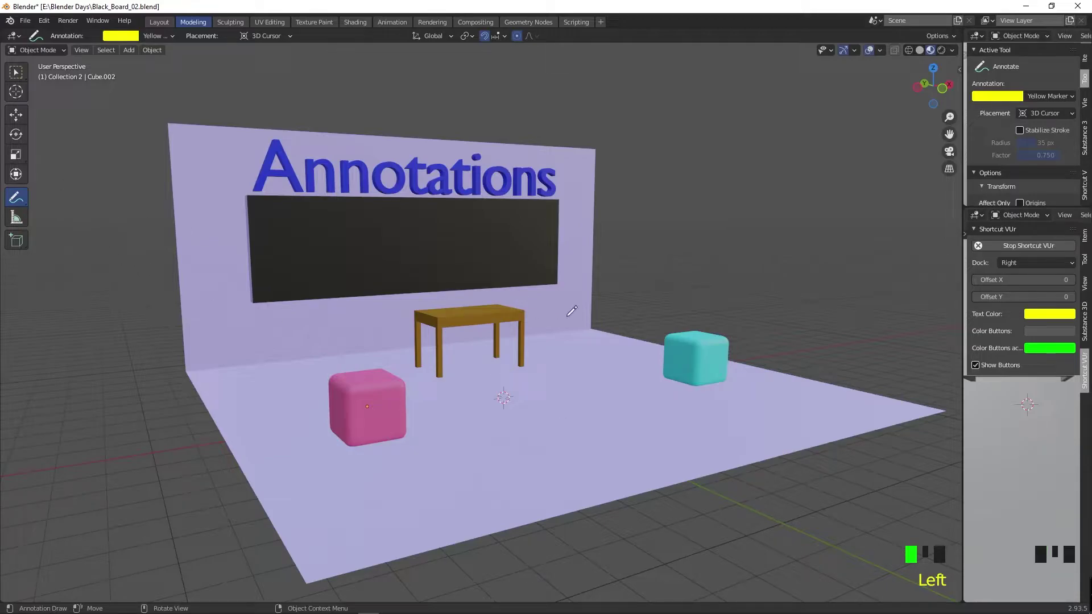
pyautogui.press('d')
pyautogui.moveTo(640, 192); pyautogui.dragTo(624, 224)
pyautogui.moveTo(647, 179)
pyautogui.mouseDown()
pyautogui.moveTo(664, 209)
pyautogui.moveTo(704, 196)
pyautogui.mouseUp()
pyautogui.moveTo(717, 155)
pyautogui.mouseDown()
pyautogui.moveTo(721, 186)
pyautogui.moveTo(750, 180)
pyautogui.mouseUp()
pyautogui.click(740, 154)
pyautogui.moveTo(903, 547)
pyautogui.mouseDown()
pyautogui.moveTo(917, 568)
pyautogui.moveTo(899, 597)
pyautogui.mouseUp()
pyautogui.press('d')
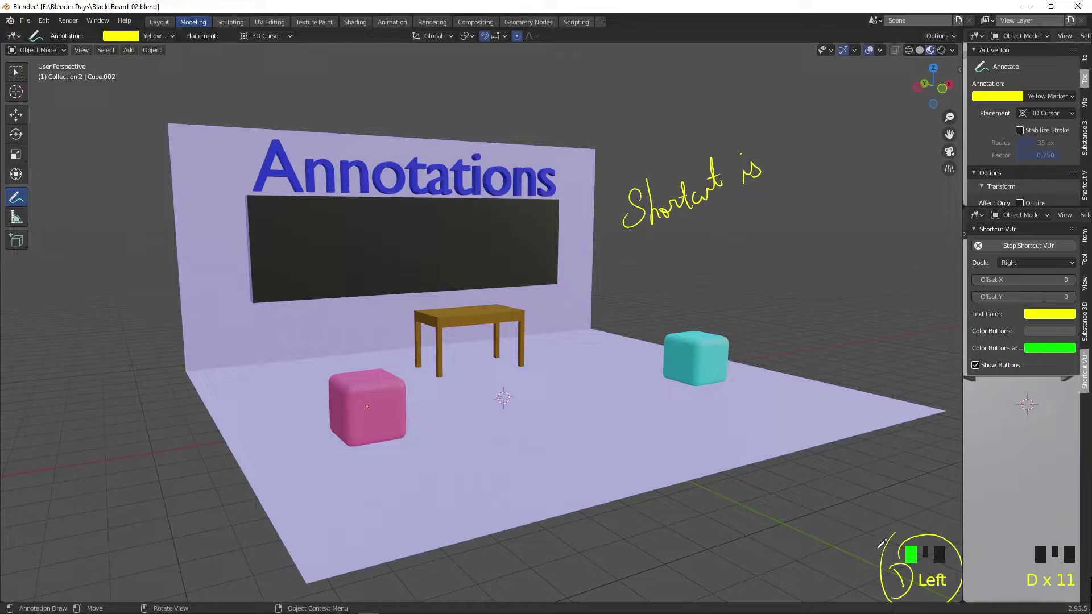
# - Complete the shortcut note with a large "D" and the handwritten lines "To Eraze" and "Ctrl+D"
pyautogui.moveTo(710, 225)
pyautogui.mouseDown()
pyautogui.moveTo(721, 266)
pyautogui.moveTo(700, 286)
pyautogui.moveTo(734, 304)
pyautogui.mouseUp()
pyautogui.moveTo(721, 310)
pyautogui.mouseDown()
pyautogui.moveTo(725, 330)
pyautogui.moveTo(775, 295)
pyautogui.mouseUp()
pyautogui.moveTo(774, 295); pyautogui.dragTo(780, 294)
pyautogui.moveTo(780, 293); pyautogui.dragTo(778, 301)
pyautogui.click(787, 306)
pyautogui.moveTo(769, 310); pyautogui.dragTo(848, 272)
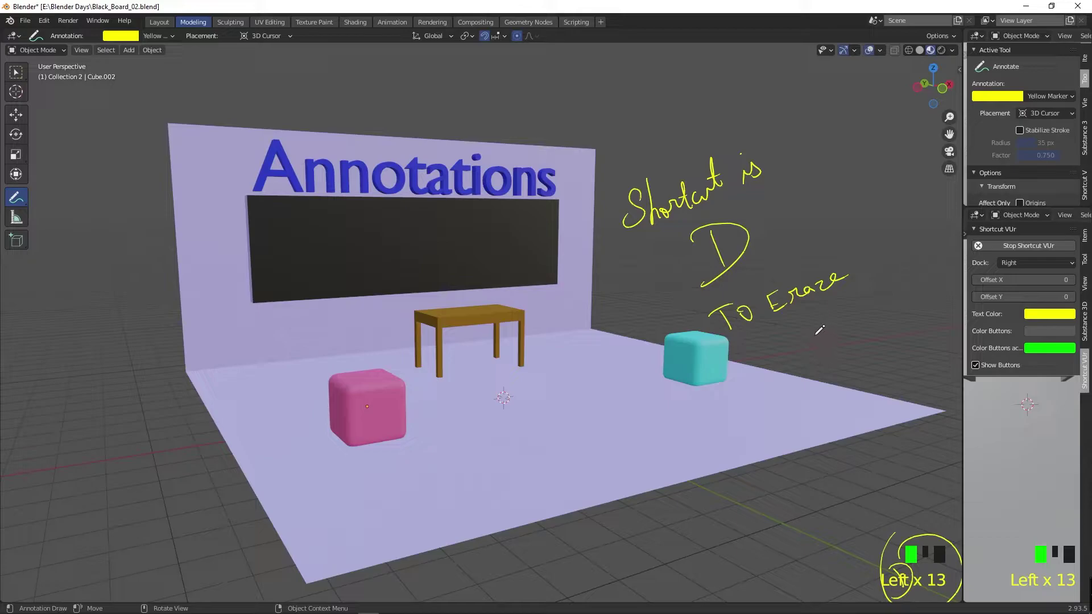
pyautogui.moveTo(793, 331)
pyautogui.mouseDown()
pyautogui.moveTo(801, 349)
pyautogui.moveTo(813, 330)
pyautogui.mouseUp()
pyautogui.moveTo(816, 335); pyautogui.dragTo(850, 316)
pyautogui.moveTo(844, 310); pyautogui.dragTo(864, 310)
pyautogui.moveTo(815, 339); pyautogui.dragTo(821, 334)
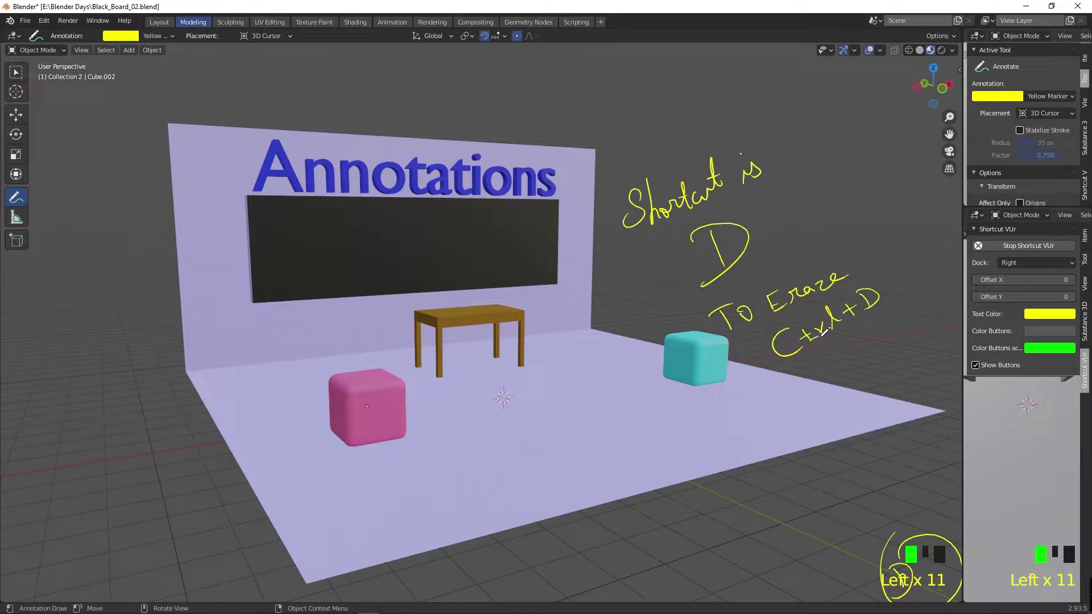
# - Erase the handwritten shortcut notes and the circled D
pyautogui.moveTo(861, 364)
pyautogui.keyDown('ctrl'); pyautogui.mouseDown()
pyautogui.moveTo(802, 355)
pyautogui.moveTo(818, 334)
pyautogui.moveTo(705, 233)
pyautogui.moveTo(613, 214)
pyautogui.moveTo(660, 199)
pyautogui.moveTo(717, 221)
pyautogui.moveTo(703, 242)
pyautogui.mouseUp(); pyautogui.keyUp('ctrl')
pyautogui.press('d')
pyautogui.keyDown('ctrl'); pyautogui.moveTo(909, 532); pyautogui.dragTo(906, 604); pyautogui.keyUp('ctrl')
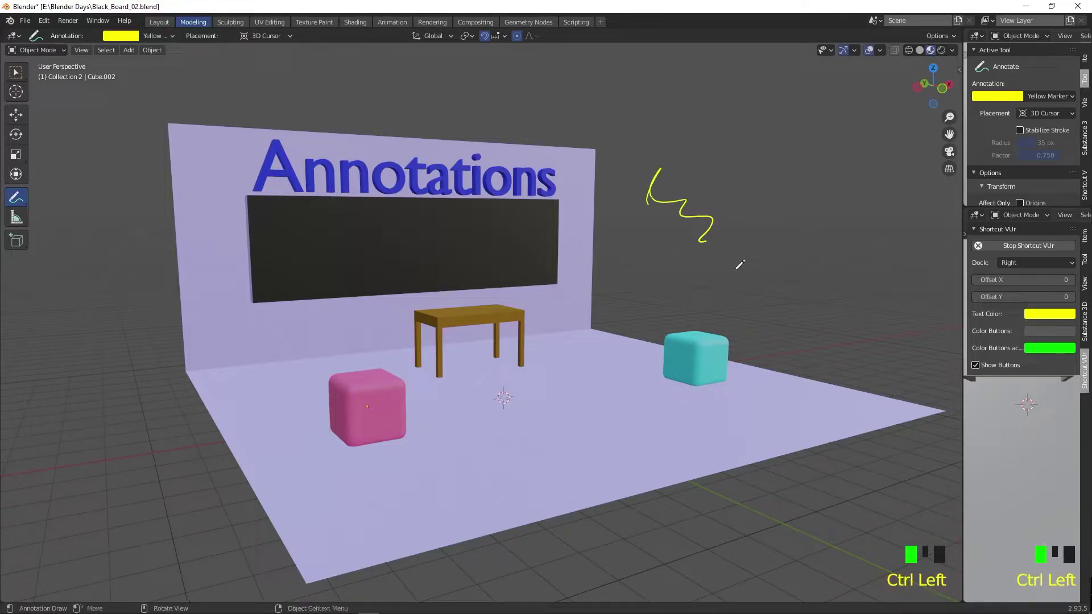
# - Draw a yellow test squiggle beside the board and erase it
pyautogui.moveTo(736, 257)
pyautogui.mouseDown()
pyautogui.moveTo(762, 242)
pyautogui.moveTo(799, 272)
pyautogui.moveTo(814, 334)
pyautogui.moveTo(847, 372)
pyautogui.moveTo(839, 382)
pyautogui.mouseUp()
pyautogui.press('d')
pyautogui.moveTo(662, 173)
pyautogui.keyDown('ctrl'); pyautogui.mouseDown()
pyautogui.moveTo(658, 183)
pyautogui.moveTo(849, 390)
pyautogui.moveTo(741, 354)
pyautogui.mouseUp(); pyautogui.keyUp('ctrl')
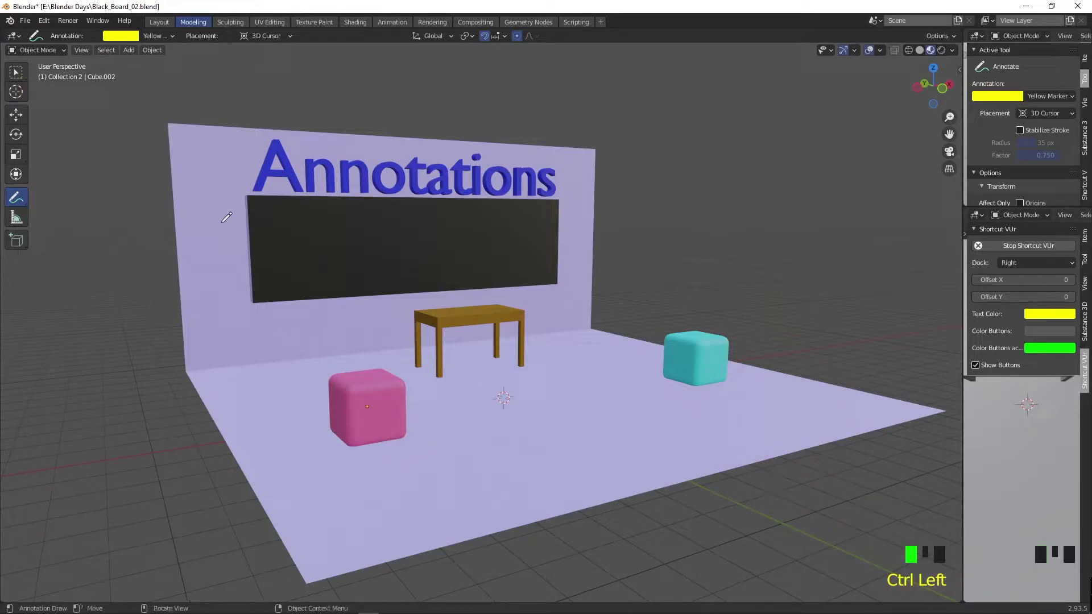
# - Draw a yellow leader line from the Annotations title and label it "Text"
pyautogui.moveTo(18, 204); pyautogui.dragTo(72, 201)
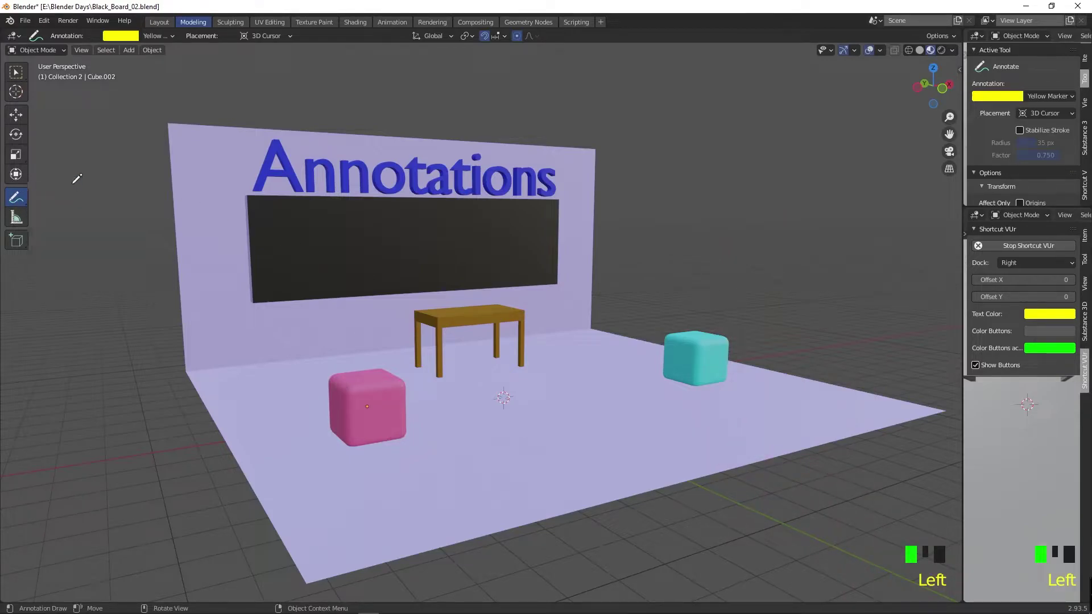
pyautogui.moveTo(547, 174); pyautogui.dragTo(629, 128)
pyautogui.moveTo(641, 116); pyautogui.dragTo(645, 127)
pyautogui.moveTo(623, 118)
pyautogui.mouseDown()
pyautogui.moveTo(682, 100)
pyautogui.moveTo(680, 114)
pyautogui.mouseUp()
pyautogui.moveTo(685, 91); pyautogui.dragTo(692, 107)
# - On the magenta layer, draw a leader line from the blackboard and label it "BlackBoard"
pyautogui.click(1084, 282)
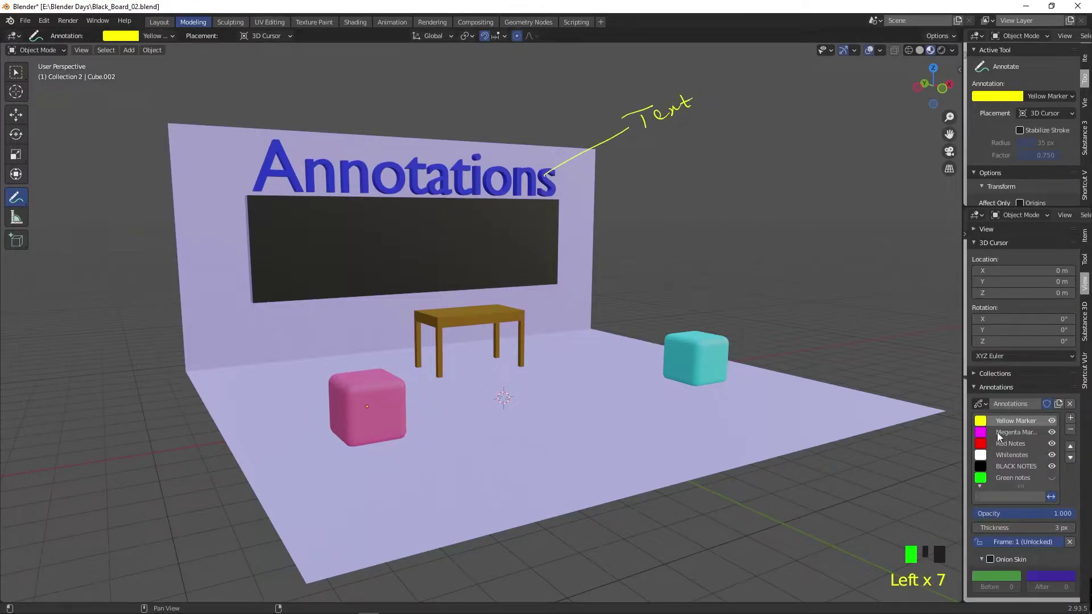
pyautogui.click(1000, 433)
pyautogui.moveTo(547, 243); pyautogui.dragTo(699, 190)
pyautogui.moveTo(707, 189)
pyautogui.mouseDown()
pyautogui.moveTo(705, 171)
pyautogui.moveTo(720, 181)
pyautogui.moveTo(743, 168)
pyautogui.mouseUp()
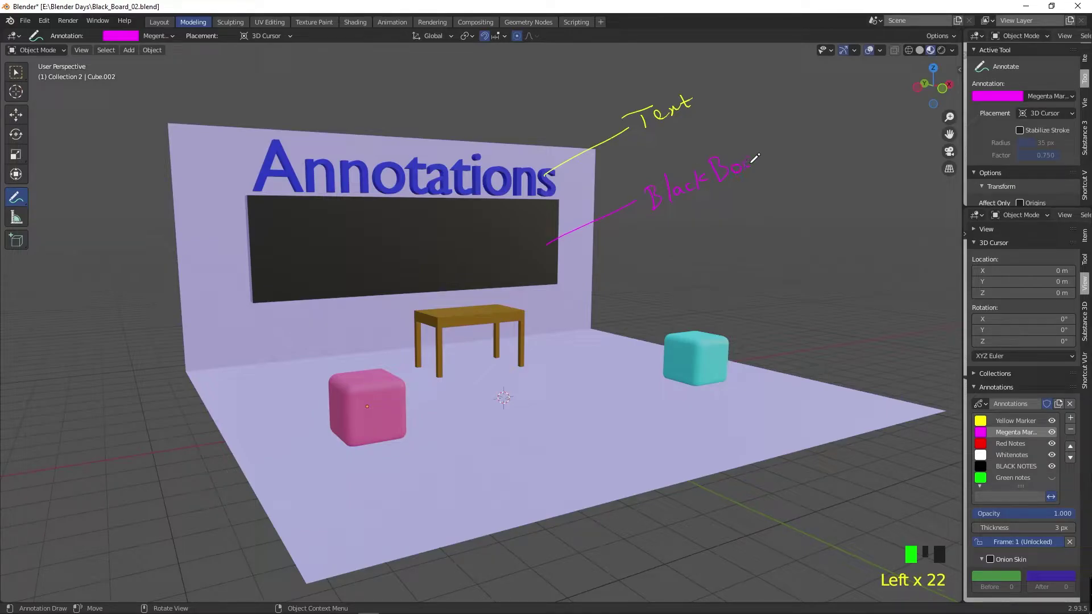
# - Choose 3D Cursor placement again and examine the Text and BlackBoard notes from another angle
pyautogui.click(1062, 115)
pyautogui.click(972, 127)
pyautogui.moveTo(562, 289)
pyautogui.mouseDown(button='middle')
pyautogui.moveTo(535, 307)
pyautogui.moveTo(546, 312)
pyautogui.moveTo(415, 324)
pyautogui.moveTo(582, 339)
pyautogui.moveTo(548, 300)
pyautogui.moveTo(636, 284)
pyautogui.moveTo(604, 300)
pyautogui.moveTo(621, 295)
pyautogui.moveTo(615, 282)
pyautogui.mouseUp(button='middle')
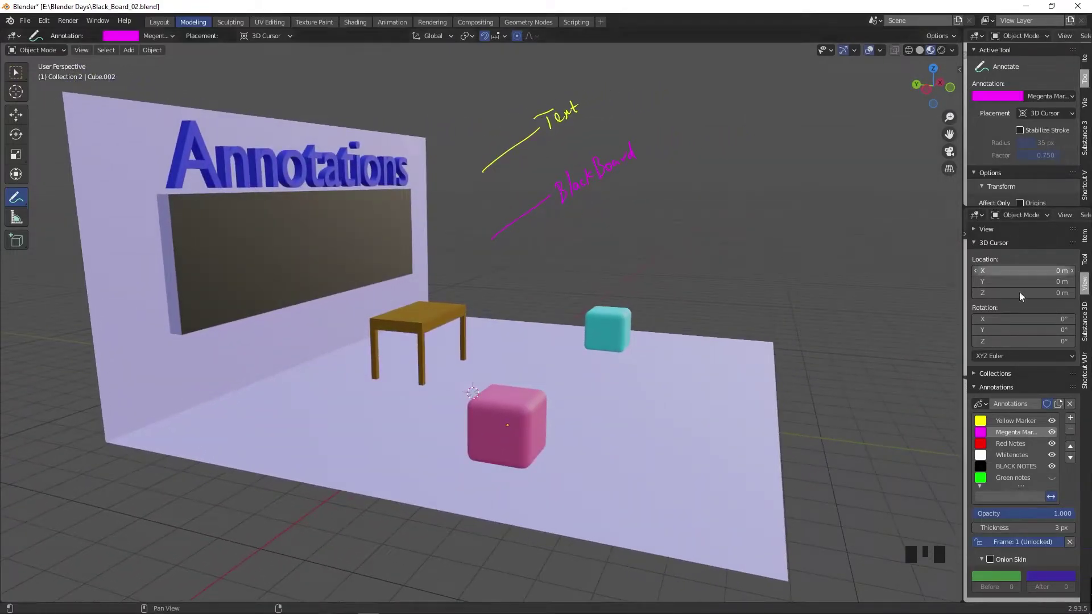
# - On the Whitenotes layer, handwrite a note over the blackboard and draw an arrow from it to the 3D cursor
pyautogui.click(1000, 456)
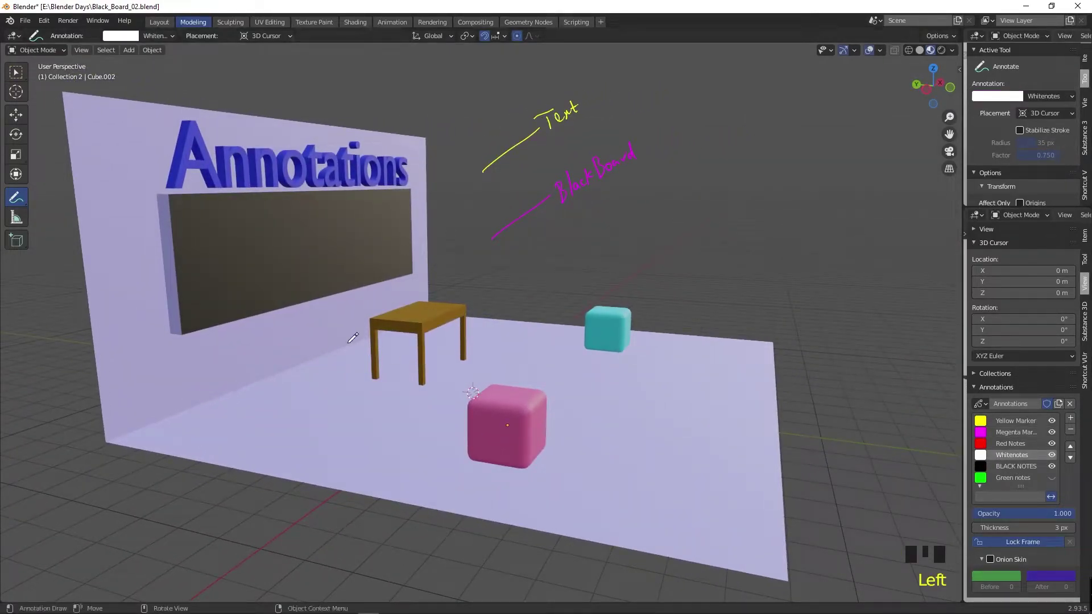
pyautogui.moveTo(272, 239)
pyautogui.mouseDown()
pyautogui.moveTo(310, 248)
pyautogui.moveTo(335, 225)
pyautogui.mouseUp()
pyautogui.moveTo(413, 360); pyautogui.dragTo(399, 266, button='middle')
pyautogui.moveTo(366, 206); pyautogui.dragTo(488, 351)
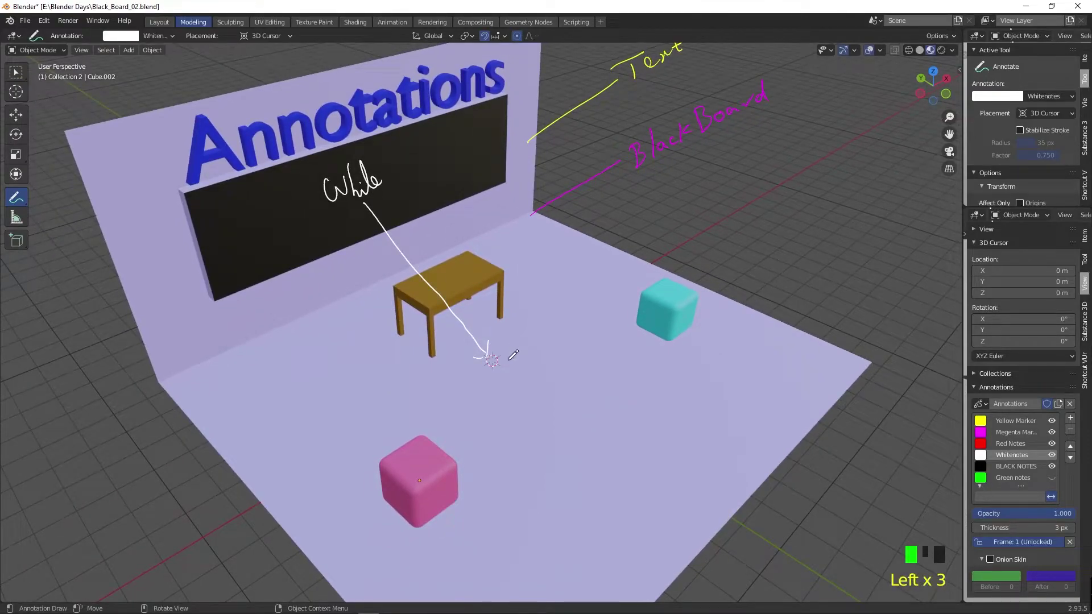
# - Try extra white strokes just below the 3D cursor and undo the latest strokes
pyautogui.moveTo(494, 402); pyautogui.dragTo(487, 418)
pyautogui.moveTo(493, 397); pyautogui.dragTo(506, 394)
pyautogui.hotkey('ctrl', 'z')
pyautogui.hotkey('ctrl', 'z')
pyautogui.hotkey('ctrl', 'z')
pyautogui.hotkey('ctrl', 'z')
pyautogui.hotkey('ctrl', 'z')
# - Try drawing white arrows from the Text and BlackBoard notes to the 3D cursor, and undo them
pyautogui.moveTo(635, 72); pyautogui.dragTo(487, 344)
pyautogui.moveTo(488, 324); pyautogui.dragTo(502, 339)
pyautogui.moveTo(645, 174)
pyautogui.mouseDown()
pyautogui.moveTo(499, 337)
pyautogui.moveTo(523, 345)
pyautogui.mouseUp()
pyautogui.hotkey('ctrl', 'z')
pyautogui.hotkey('ctrl', 'z')
pyautogui.hotkey('ctrl', 'z')
pyautogui.hotkey('ctrl', 'z')
pyautogui.hotkey('ctrl', 'z')
pyautogui.hotkey('ctrl', 'z')
pyautogui.hotkey('ctrl', 'z')
pyautogui.hotkey('ctrl', 'z')
pyautogui.hotkey('ctrl', 'z')
pyautogui.hotkey('ctrl', 'z')
# - On the Red Notes layer, draw leader lines with handwritten labels for the table and the cyan cube
pyautogui.moveTo(752, 393)
pyautogui.keyDown('ctrl'); pyautogui.mouseDown(button='middle')
pyautogui.moveTo(705, 410)
pyautogui.moveTo(657, 397)
pyautogui.mouseUp(button='middle'); pyautogui.keyUp('ctrl')
pyautogui.click(1009, 444)
pyautogui.moveTo(510, 288); pyautogui.dragTo(714, 260)
pyautogui.moveTo(717, 255); pyautogui.dragTo(739, 259)
pyautogui.moveTo(742, 253); pyautogui.dragTo(766, 250)
pyautogui.moveTo(722, 408); pyautogui.dragTo(808, 348)
pyautogui.moveTo(820, 318)
pyautogui.mouseDown()
pyautogui.moveTo(836, 328)
pyautogui.moveTo(884, 324)
pyautogui.mouseUp()
# - Add further red strokes on the floor near the pink cube and the 3D cursor
pyautogui.moveTo(546, 449)
pyautogui.mouseDown(button='middle')
pyautogui.moveTo(508, 367)
pyautogui.moveTo(521, 455)
pyautogui.mouseUp(button='middle')
pyautogui.moveTo(519, 441); pyautogui.dragTo(527, 475)
pyautogui.moveTo(534, 421)
pyautogui.mouseDown()
pyautogui.moveTo(543, 455)
pyautogui.moveTo(572, 444)
pyautogui.mouseUp()
pyautogui.moveTo(572, 455)
pyautogui.mouseDown(button='middle')
pyautogui.moveTo(532, 396)
pyautogui.moveTo(526, 468)
pyautogui.moveTo(503, 357)
pyautogui.mouseUp(button='middle')
pyautogui.moveTo(503, 355)
pyautogui.mouseDown()
pyautogui.moveTo(519, 391)
pyautogui.moveTo(523, 360)
pyautogui.mouseUp()
# - Erase the red, magenta, yellow and white annotations with the Annotate Eraser
pyautogui.moveTo(15, 198)
pyautogui.mouseDown()
pyautogui.moveTo(34, 202)
pyautogui.moveTo(72, 263)
pyautogui.mouseUp()
pyautogui.moveTo(573, 442)
pyautogui.keyDown('ctrl'); pyautogui.mouseDown()
pyautogui.moveTo(569, 469)
pyautogui.moveTo(520, 422)
pyautogui.moveTo(656, 208)
pyautogui.mouseUp(); pyautogui.keyUp('ctrl')
pyautogui.keyDown('ctrl'); pyautogui.moveTo(519, 244); pyautogui.dragTo(694, 166); pyautogui.keyUp('ctrl')
pyautogui.moveTo(532, 151); pyautogui.dragTo(692, 73)
pyautogui.click(1012, 455)
pyautogui.moveTo(392, 201)
pyautogui.mouseDown()
pyautogui.moveTo(318, 228)
pyautogui.moveTo(336, 261)
pyautogui.mouseUp()
# - Switch back to the freehand Annotate tool and set its stroke placement to View
pyautogui.click(15, 197)
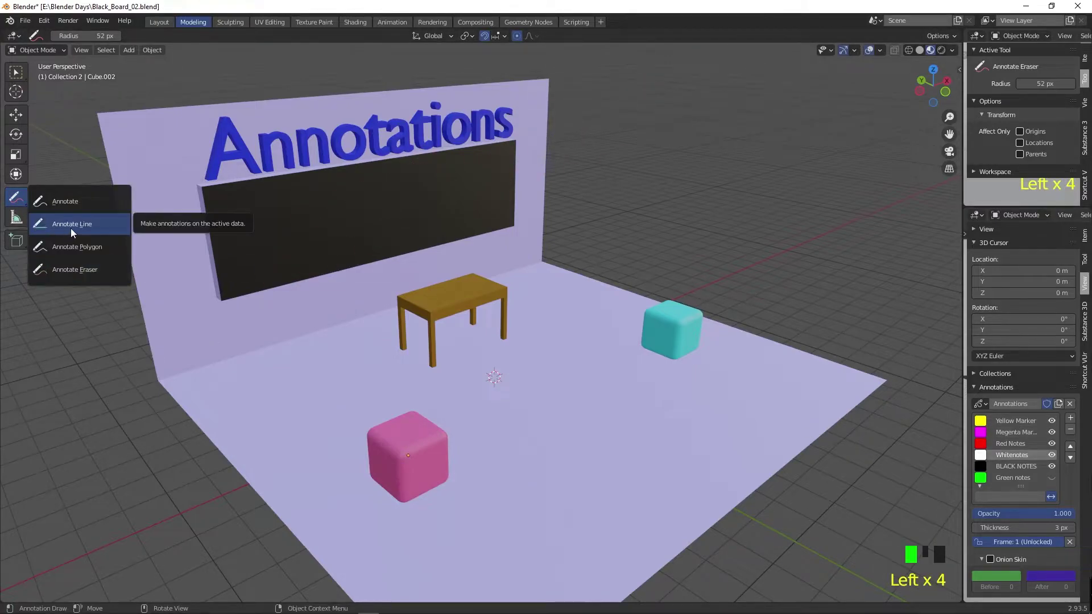
pyautogui.click(72, 222)
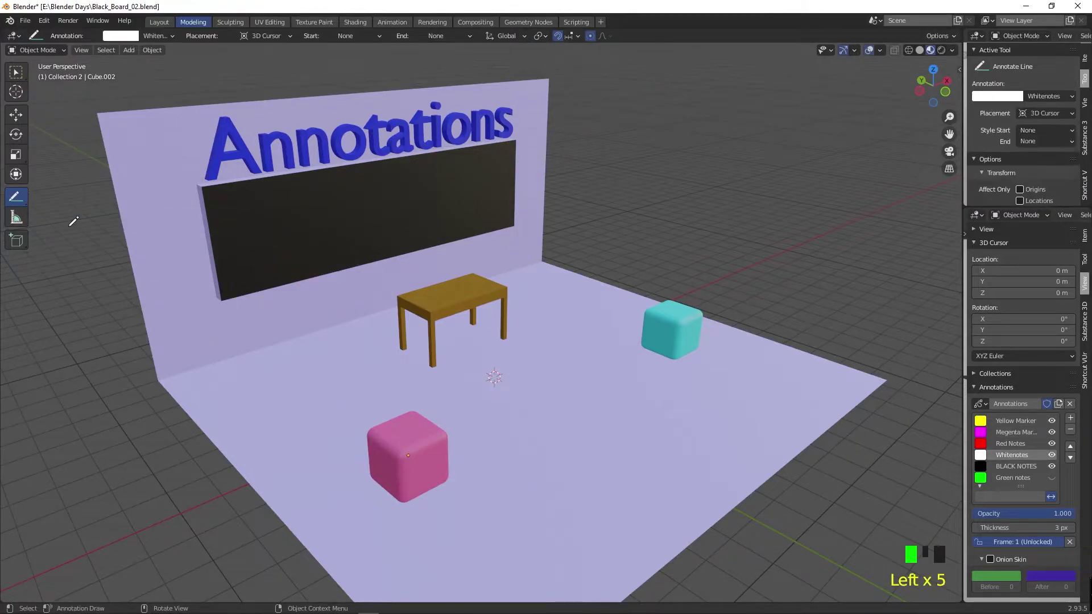
pyautogui.click(20, 203)
pyautogui.click(63, 196)
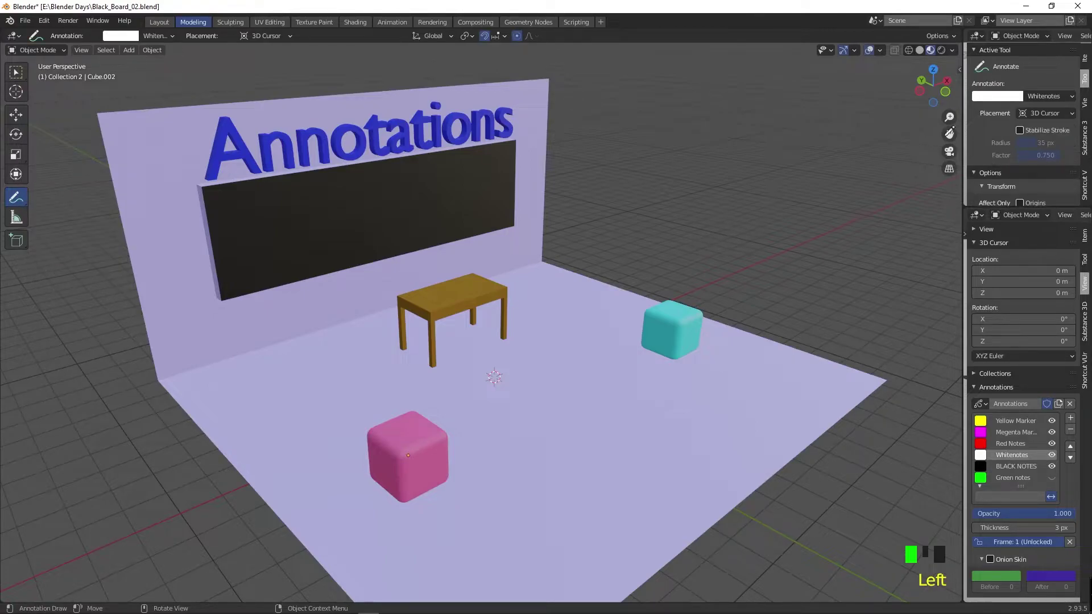
pyautogui.click(1047, 113)
pyautogui.click(963, 140)
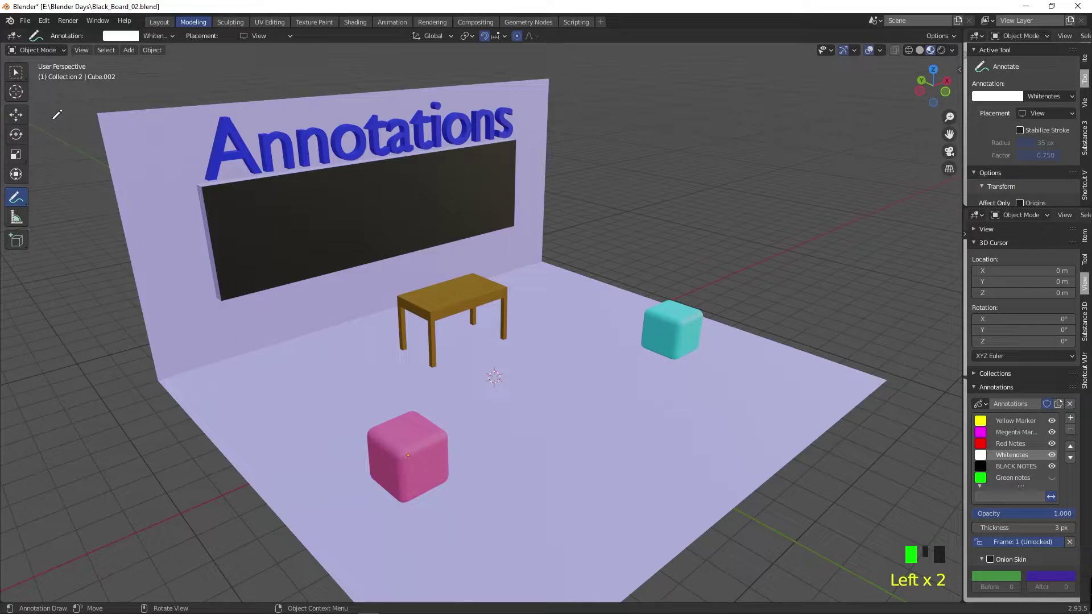
# - Activate the Green notes layer, make it visible and set its stroke thickness to 4 px
pyautogui.click(1002, 481)
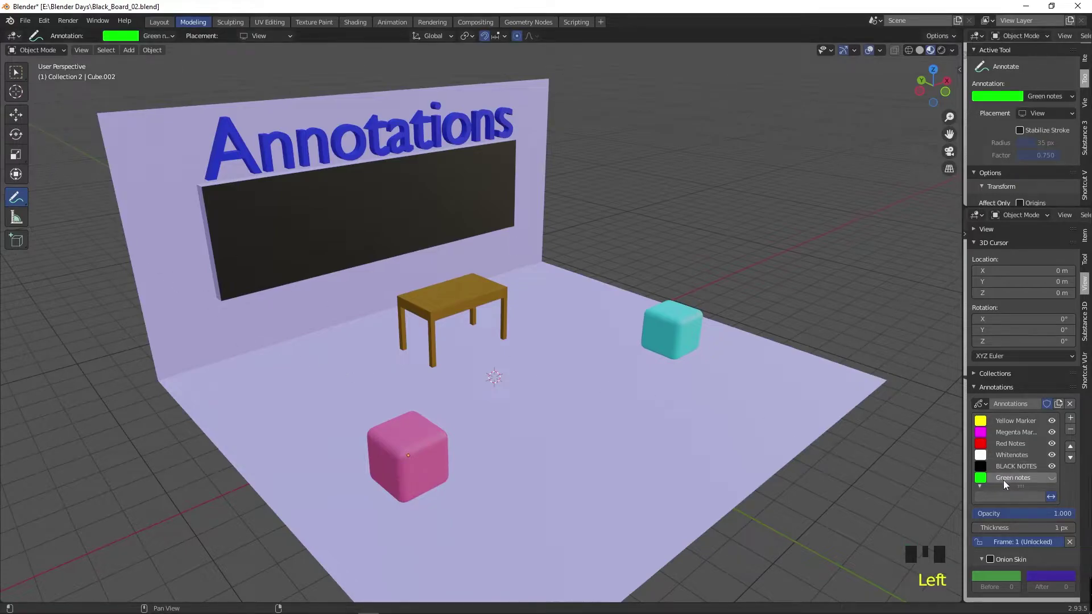
pyautogui.click(159, 36)
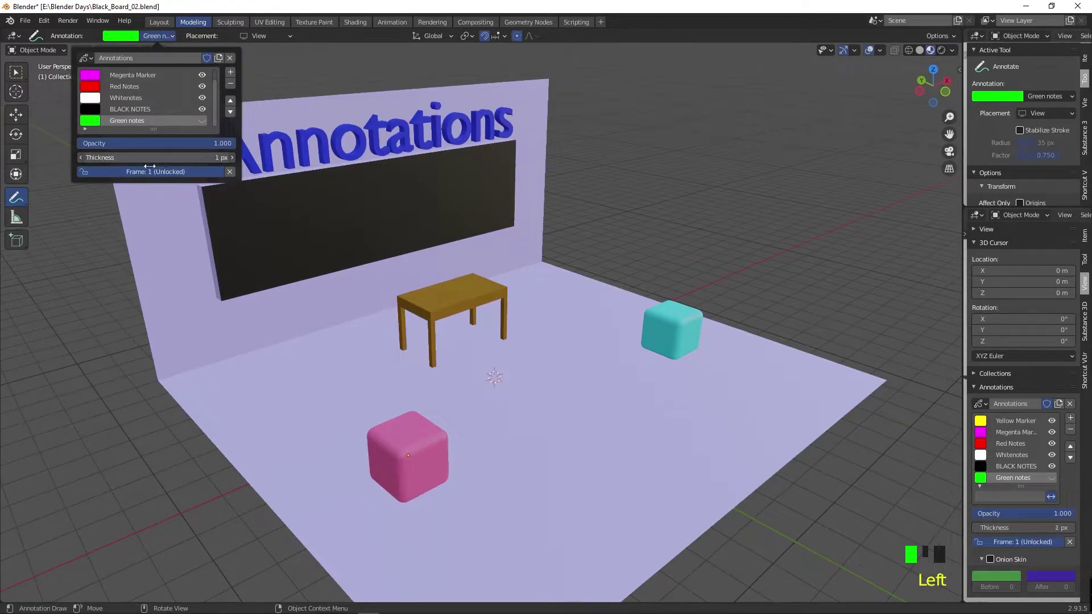
pyautogui.moveTo(211, 166); pyautogui.dragTo(196, 166)
# - Draw a green brace along the viewport's tool column and label it "Toolbar (T)"
pyautogui.moveTo(37, 74)
pyautogui.mouseDown()
pyautogui.moveTo(47, 93)
pyautogui.moveTo(14, 257)
pyautogui.moveTo(50, 250)
pyautogui.mouseUp()
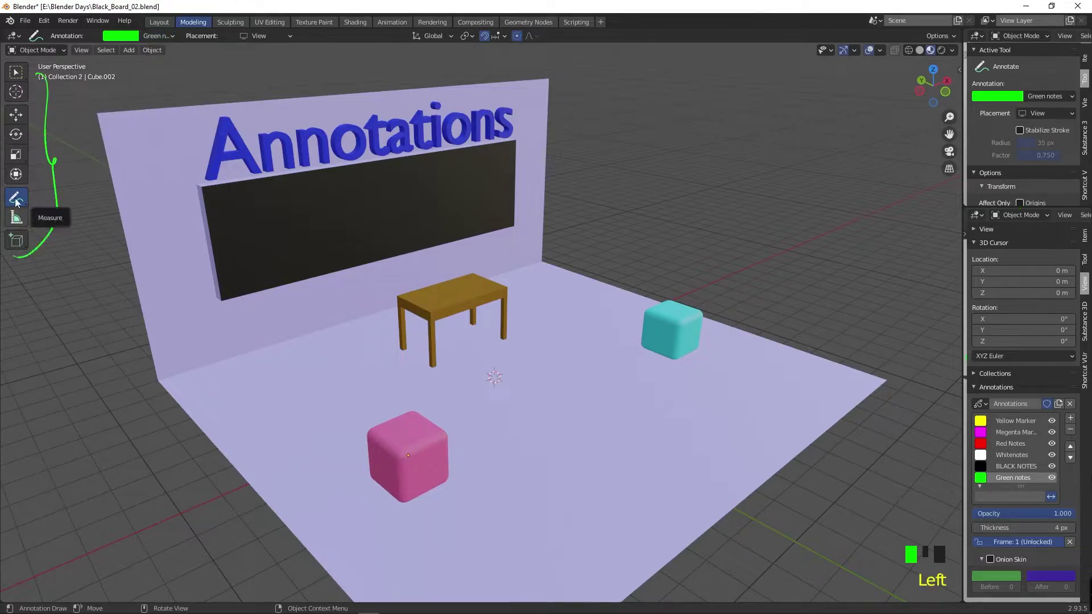
pyautogui.moveTo(41, 263)
pyautogui.mouseDown()
pyautogui.moveTo(49, 291)
pyautogui.moveTo(57, 264)
pyautogui.mouseUp()
pyautogui.moveTo(62, 261); pyautogui.dragTo(64, 262)
pyautogui.moveTo(60, 245)
pyautogui.mouseDown()
pyautogui.moveTo(72, 267)
pyautogui.moveTo(93, 241)
pyautogui.mouseUp()
pyautogui.moveTo(80, 268); pyautogui.dragTo(77, 287)
pyautogui.moveTo(83, 271); pyautogui.dragTo(93, 268)
pyautogui.moveTo(89, 270); pyautogui.dragTo(88, 288)
pyautogui.moveTo(96, 269); pyautogui.dragTo(98, 287)
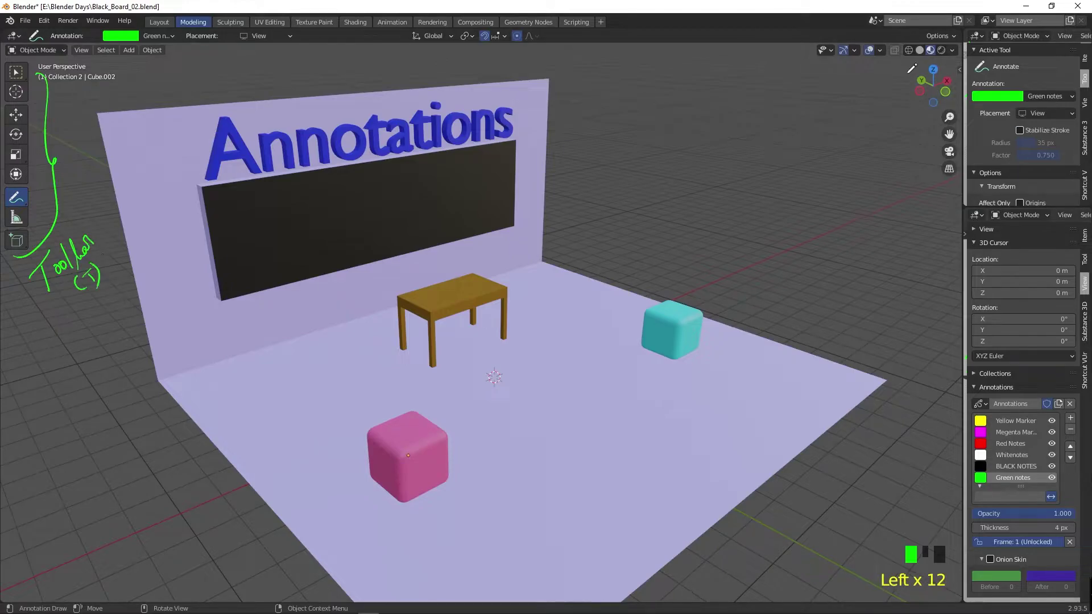
# - Outline the viewport's edge next to the sidebar with straight green strokes using Annotate Line
pyautogui.moveTo(923, 85)
pyautogui.mouseDown()
pyautogui.moveTo(945, 65)
pyautogui.moveTo(913, 69)
pyautogui.mouseUp()
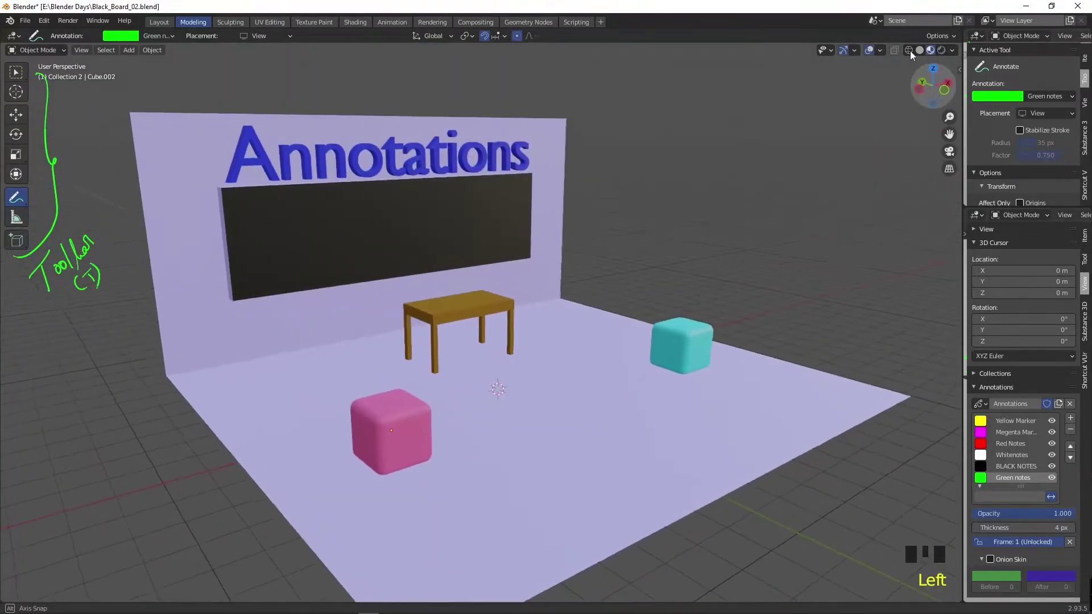
pyautogui.moveTo(13, 204); pyautogui.dragTo(45, 218)
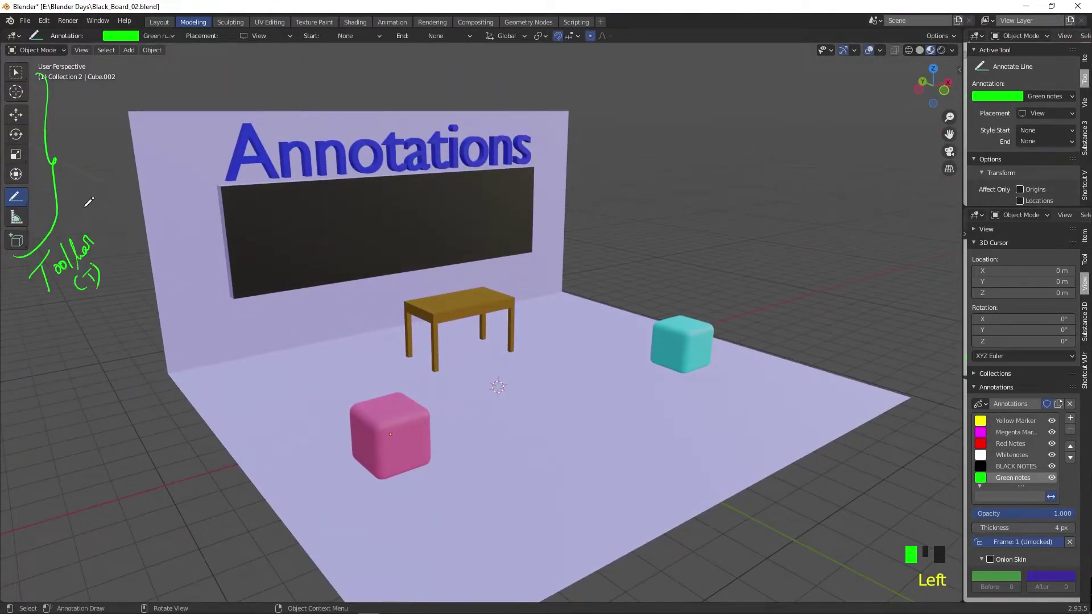
pyautogui.moveTo(954, 61); pyautogui.dragTo(933, 79)
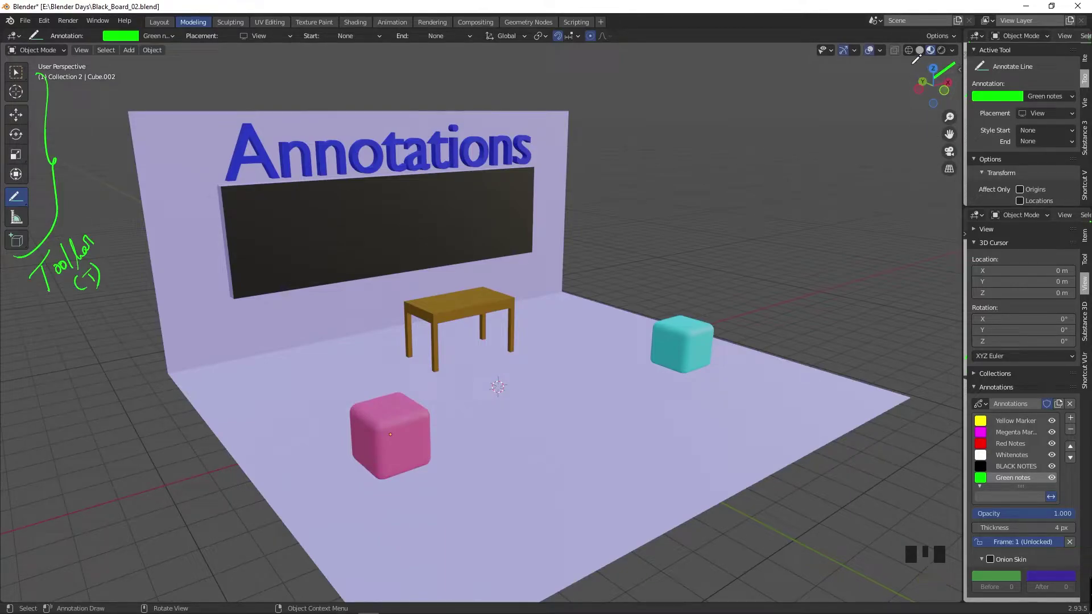
pyautogui.moveTo(954, 64)
pyautogui.mouseDown()
pyautogui.moveTo(944, 533)
pyautogui.moveTo(966, 519)
pyautogui.mouseUp()
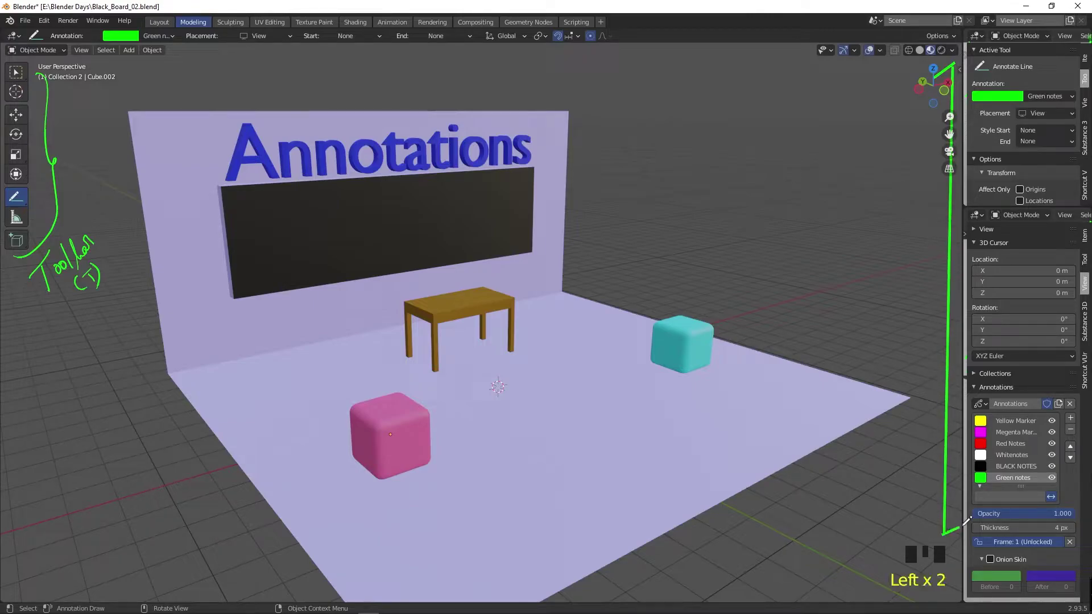
# - Handwrite "Sidebar (N)" in green next to the outline with the freehand Annotate tool
pyautogui.click(17, 202)
pyautogui.click(56, 193)
pyautogui.moveTo(843, 199)
pyautogui.mouseDown()
pyautogui.moveTo(828, 238)
pyautogui.moveTo(878, 197)
pyautogui.moveTo(882, 216)
pyautogui.moveTo(904, 214)
pyautogui.mouseUp()
pyautogui.moveTo(906, 202); pyautogui.dragTo(912, 195)
pyautogui.moveTo(875, 234)
pyautogui.mouseDown()
pyautogui.moveTo(870, 267)
pyautogui.moveTo(897, 240)
pyautogui.moveTo(907, 266)
pyautogui.mouseUp()
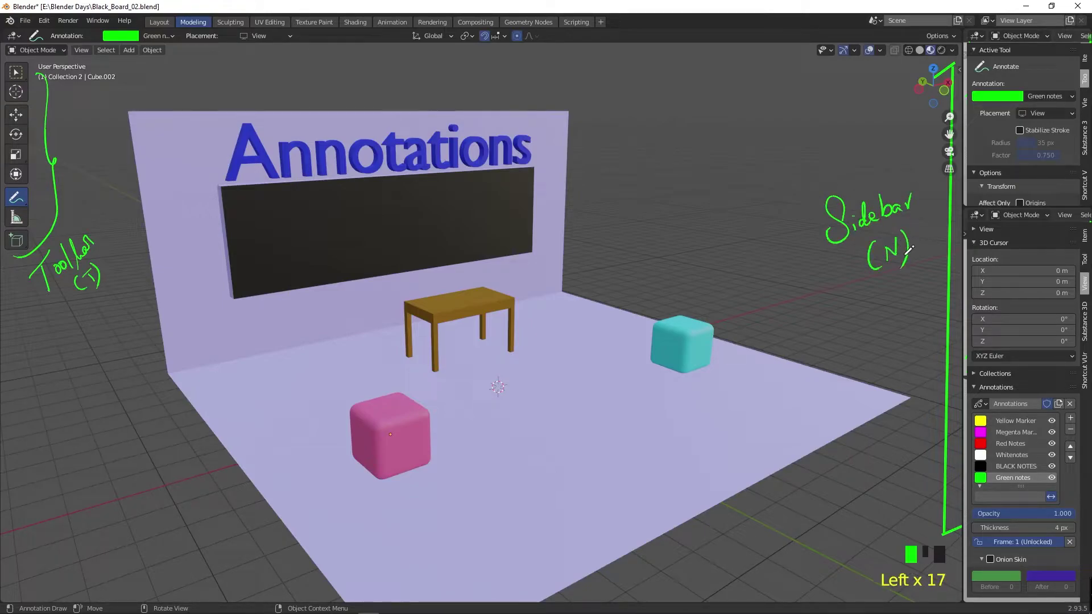
# - Handwrite "N-Panel" in green below the "Sidebar (N)" label
pyautogui.moveTo(834, 329)
pyautogui.mouseDown()
pyautogui.moveTo(833, 304)
pyautogui.moveTo(846, 323)
pyautogui.mouseUp()
pyautogui.moveTo(846, 322); pyautogui.dragTo(847, 307)
pyautogui.moveTo(847, 312); pyautogui.dragTo(865, 294)
pyautogui.moveTo(864, 295); pyautogui.dragTo(862, 306)
pyautogui.moveTo(870, 304); pyautogui.dragTo(883, 297)
pyautogui.moveTo(883, 302); pyautogui.dragTo(905, 278)
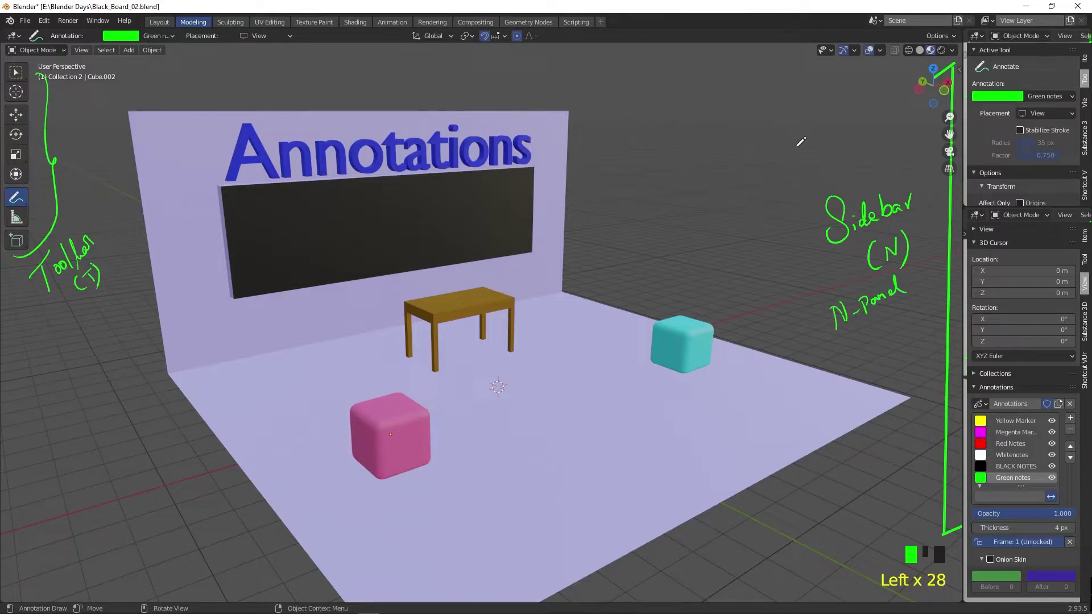
# - Handwrite "N-Bar" in green below the "N-Panel" note
pyautogui.moveTo(847, 340)
pyautogui.mouseDown()
pyautogui.moveTo(852, 362)
pyautogui.moveTo(857, 348)
pyautogui.mouseUp()
pyautogui.moveTo(856, 354); pyautogui.dragTo(857, 334)
pyautogui.moveTo(857, 343)
pyautogui.mouseDown()
pyautogui.moveTo(864, 356)
pyautogui.moveTo(872, 342)
pyautogui.mouseUp()
pyautogui.moveTo(879, 328)
pyautogui.mouseDown()
pyautogui.moveTo(882, 344)
pyautogui.moveTo(882, 335)
pyautogui.mouseUp()
pyautogui.moveTo(881, 334)
pyautogui.mouseDown()
pyautogui.moveTo(883, 343)
pyautogui.moveTo(900, 332)
pyautogui.mouseUp()
pyautogui.moveTo(903, 322)
pyautogui.mouseDown()
pyautogui.moveTo(905, 331)
pyautogui.moveTo(910, 320)
pyautogui.mouseUp()
# - On the Red Notes layer, strike out "N-Bar" and "N-Panel" and add tick marks beside "Sidebar" and "(N)"
pyautogui.click(1017, 443)
pyautogui.moveTo(838, 361); pyautogui.dragTo(911, 318)
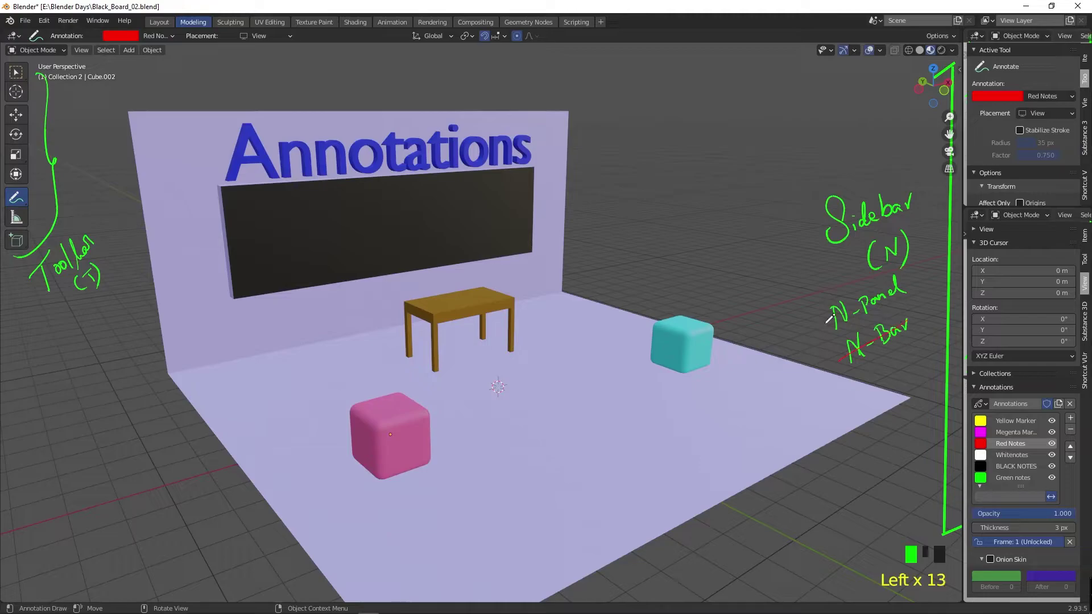
pyautogui.click(1013, 477)
pyautogui.click(1010, 443)
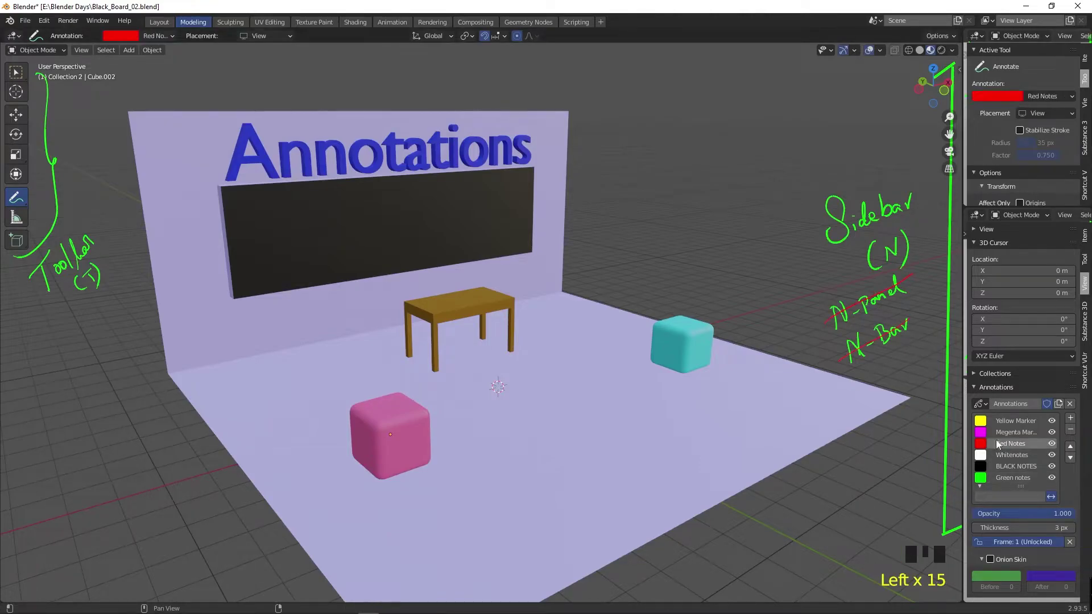
pyautogui.moveTo(804, 226); pyautogui.dragTo(822, 204)
pyautogui.moveTo(908, 240); pyautogui.dragTo(931, 218)
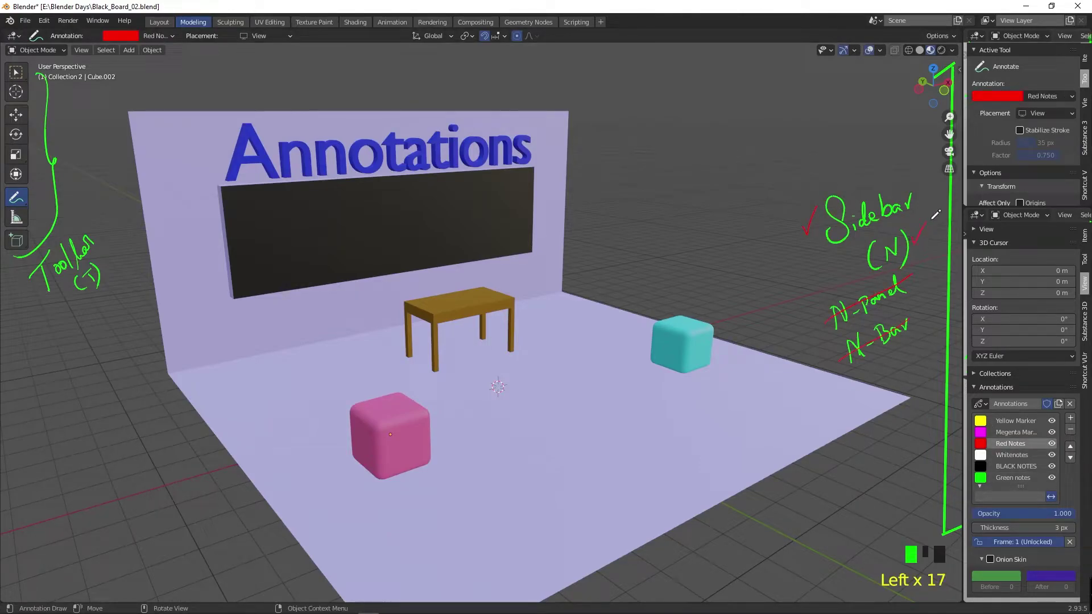
# - Switch to the Annotate Polygon tool
pyautogui.moveTo(843, 330)
pyautogui.mouseDown(button='middle')
pyautogui.moveTo(569, 396)
pyautogui.moveTo(360, 220)
pyautogui.moveTo(620, 370)
pyautogui.moveTo(546, 409)
pyautogui.moveTo(531, 404)
pyautogui.moveTo(726, 358)
pyautogui.mouseUp(button='middle')
pyautogui.moveTo(691, 356); pyautogui.dragTo(703, 335, button='middle')
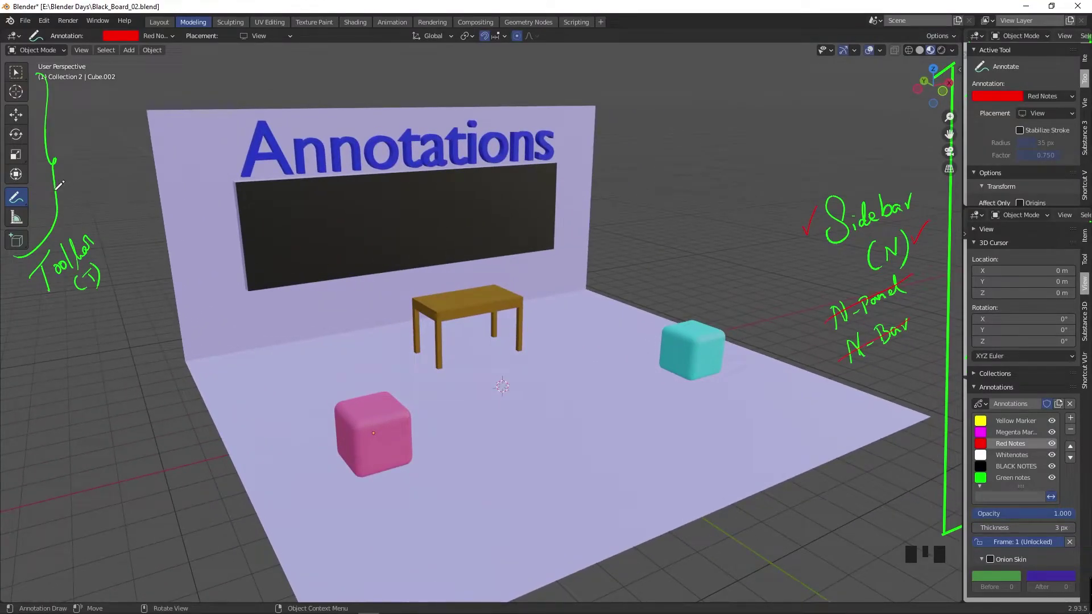
pyautogui.moveTo(19, 205); pyautogui.dragTo(64, 251)
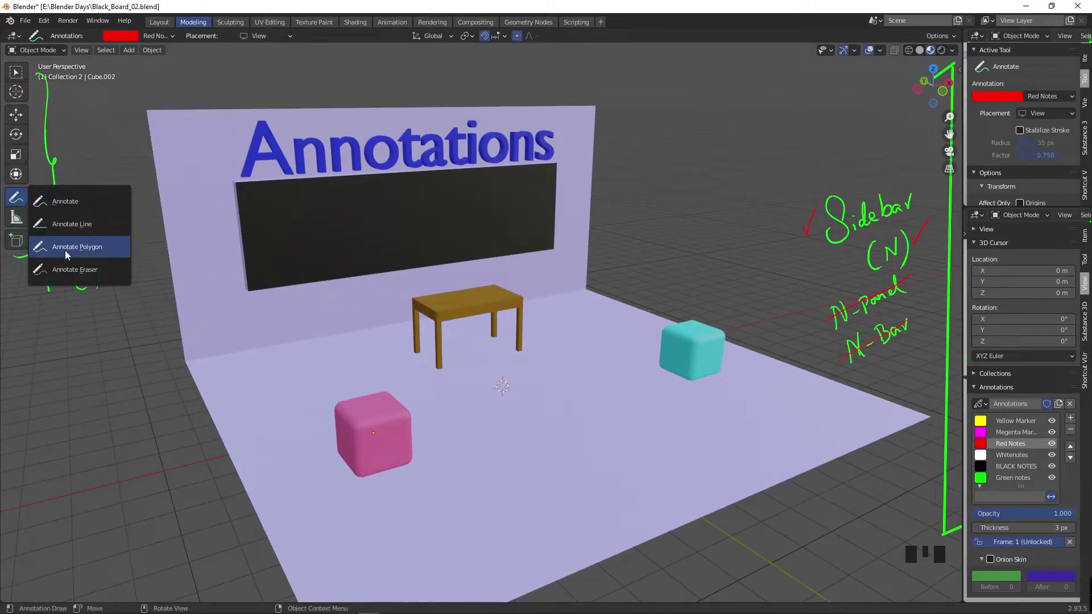
pyautogui.click(66, 255)
pyautogui.click(29, 324)
pyautogui.click(153, 295)
pyautogui.click(122, 74)
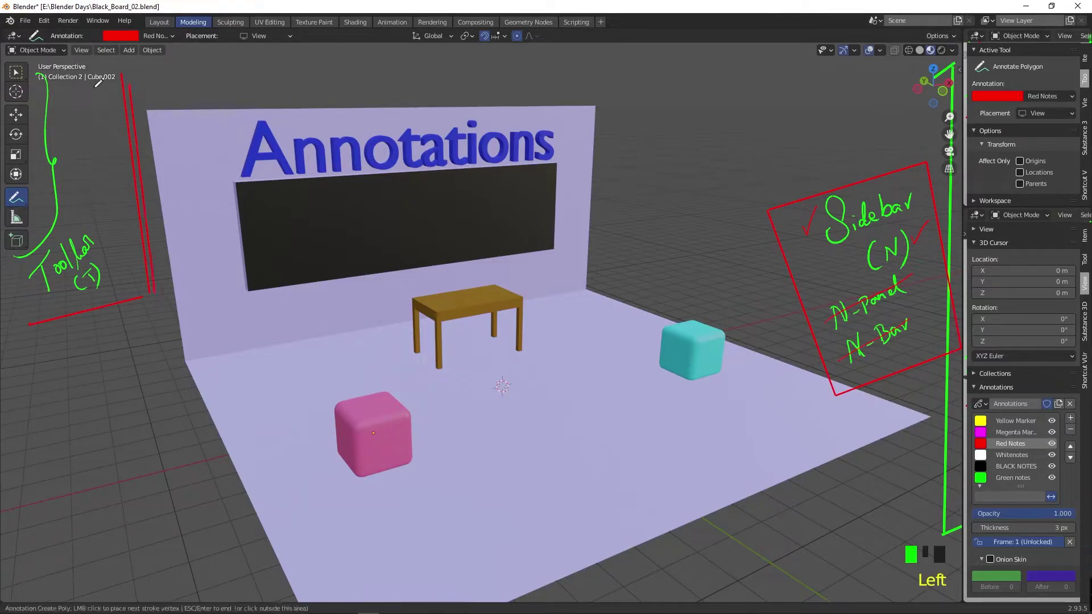
pyautogui.hotkey('ctrl', 'z')
pyautogui.hotkey('ctrl', 'z')
pyautogui.hotkey('ctrl', 'z')
pyautogui.hotkey('ctrl', 'z')
# - Frame the "Toolbar (T)" label with a tilted four-sided red polygon
pyautogui.click(7, 280)
pyautogui.click(86, 214)
pyautogui.click(131, 256)
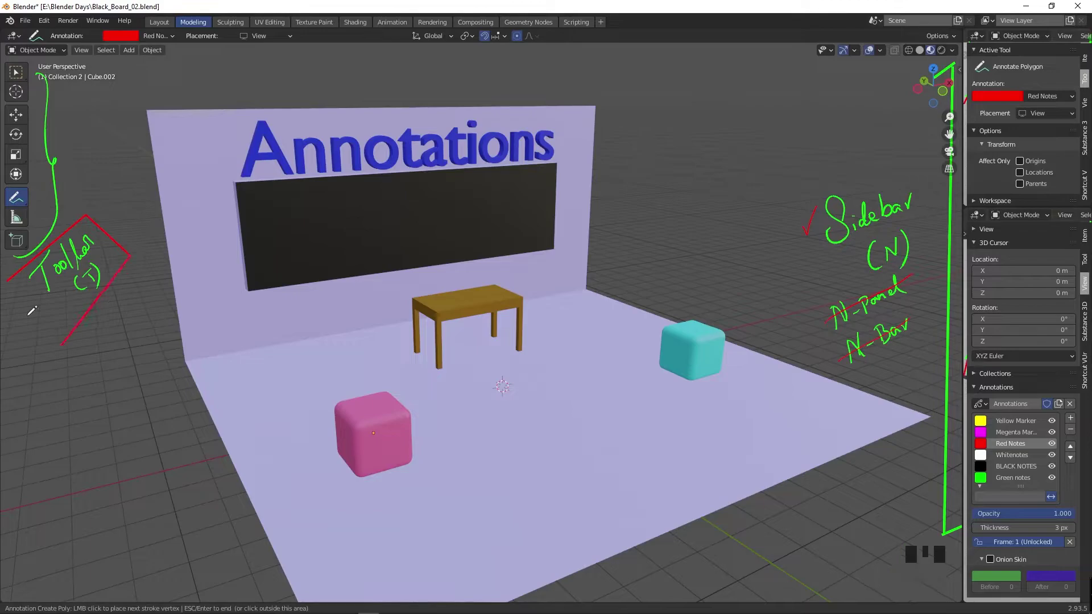
pyautogui.click(61, 346)
# - Undo the last stray red polygon strokes near the "Sidebar (N)" notes
pyautogui.hotkey('ctrl', 'z')
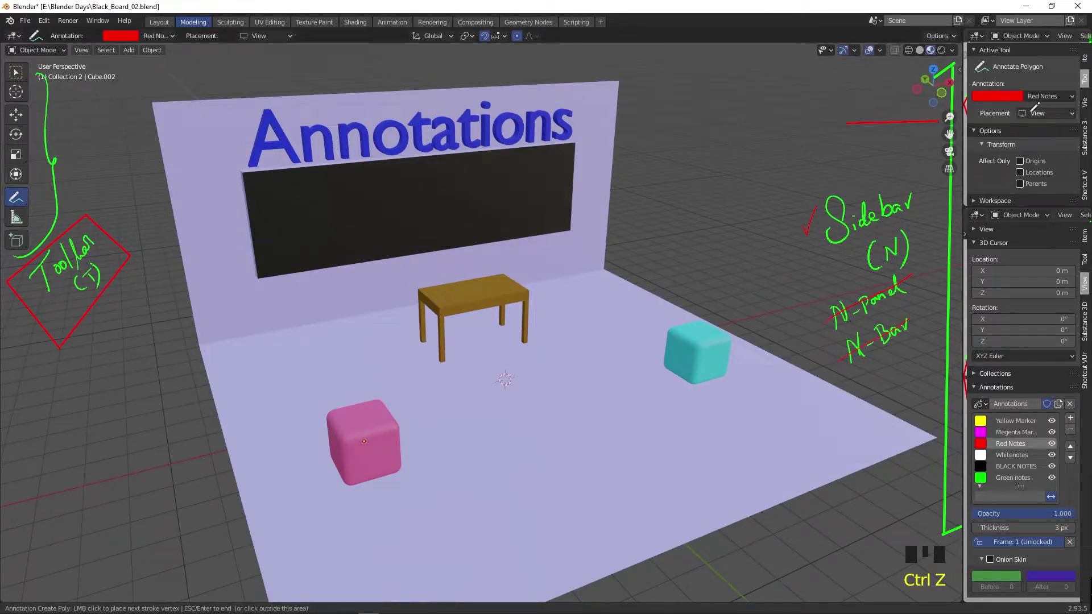
pyautogui.hotkey('ctrl', 'z')
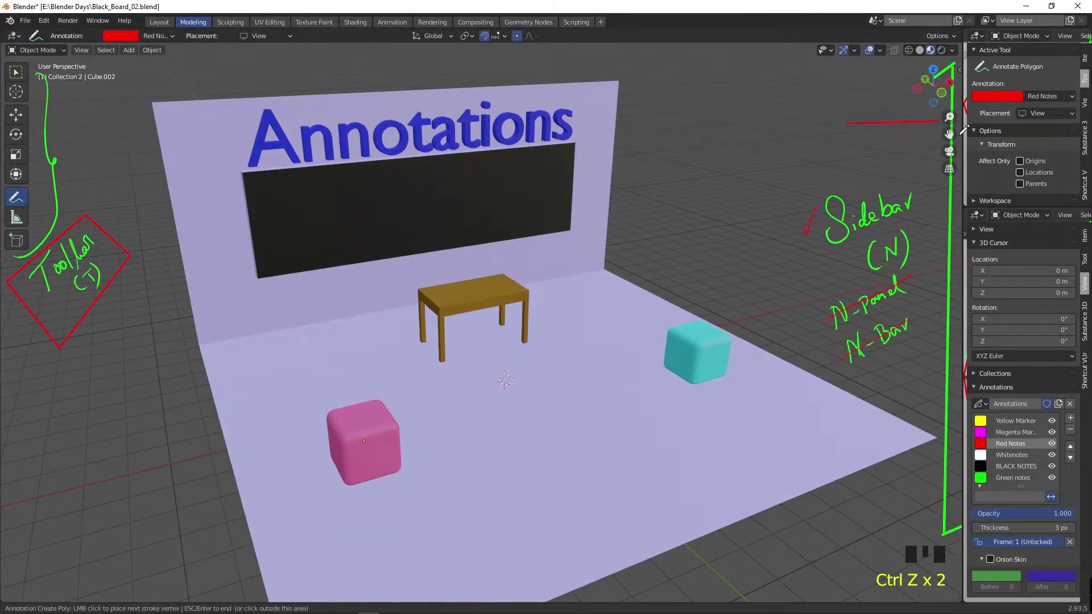
pyautogui.hotkey('ctrl', 'z')
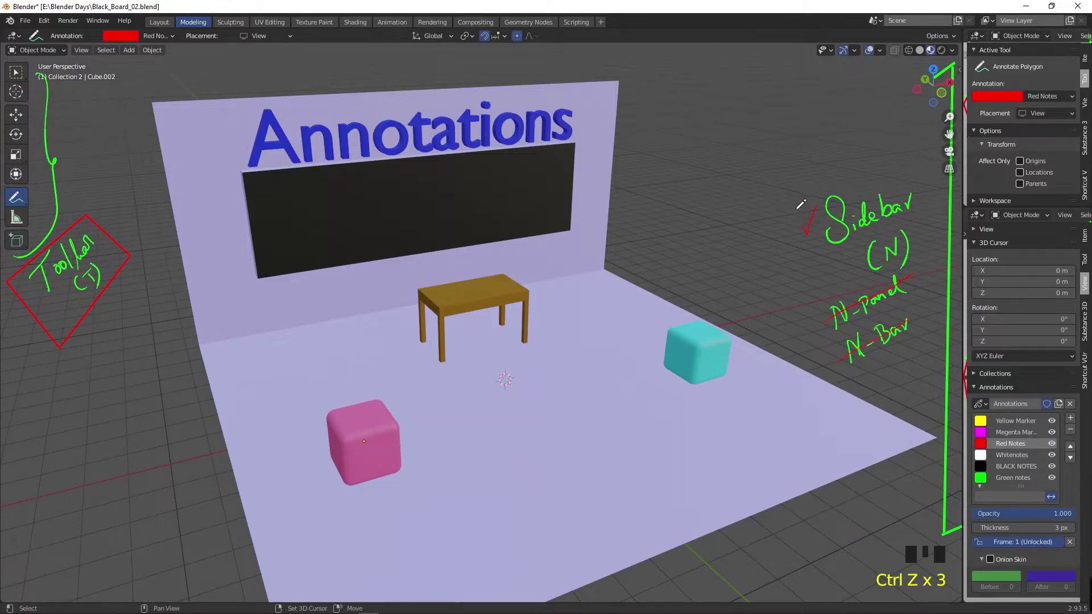
pyautogui.hotkey('ctrl', 'shift', 'z')
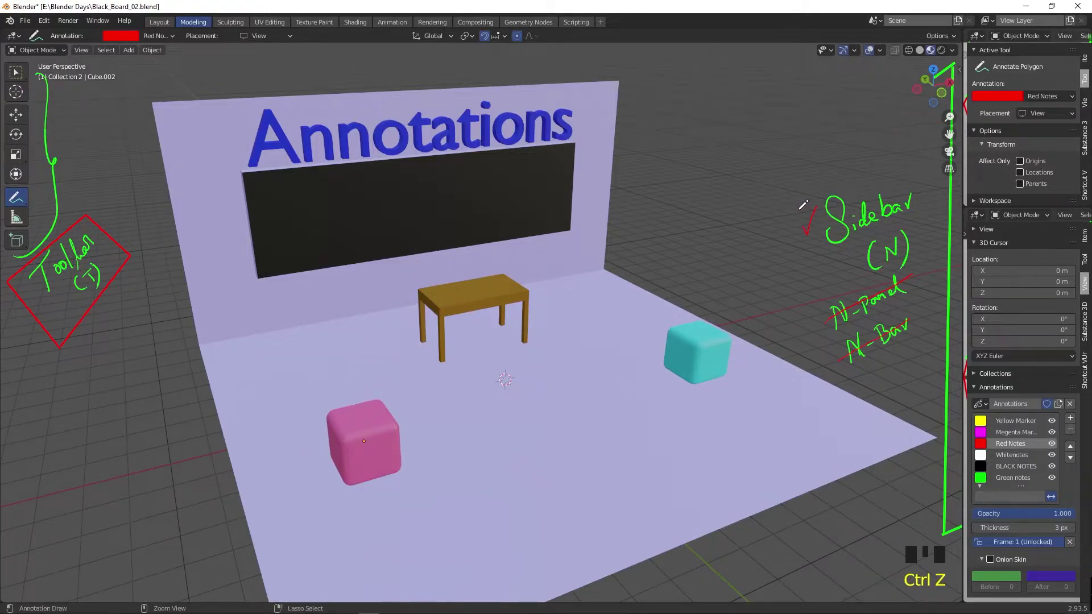
pyautogui.click(796, 206)
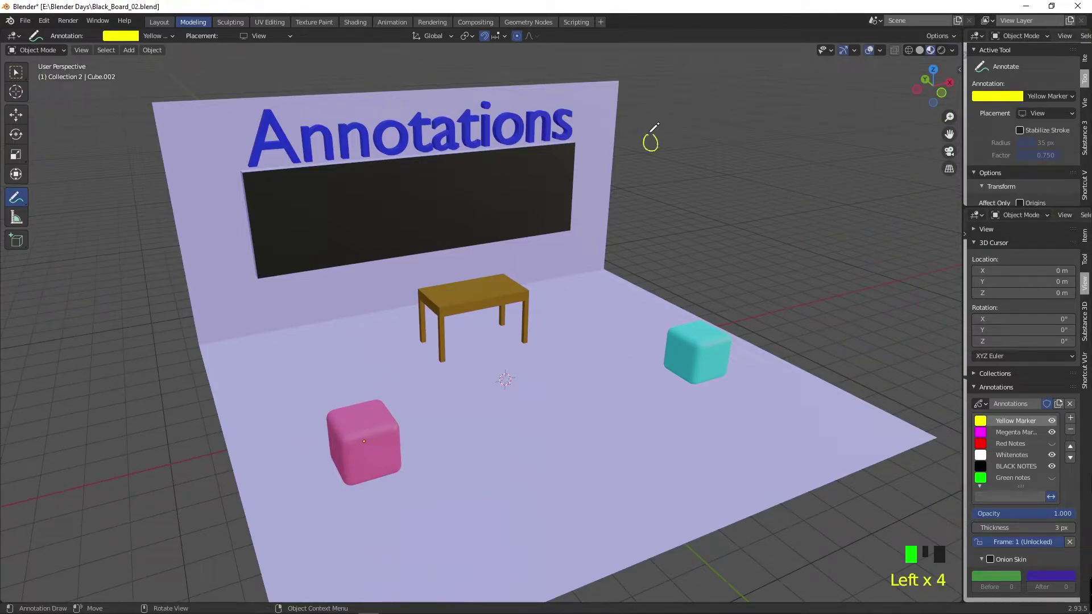
# - Undo the last yellow strokes and set the annotation placement to Surface
pyautogui.hotkey('ctrl', 'z')
pyautogui.hotkey('ctrl', 'z')
pyautogui.click(1046, 114)
pyautogui.click(1044, 151)
# - Try handwriting "Surface" with a trailing line in yellow in the empty space beside the wall
pyautogui.moveTo(705, 121)
pyautogui.mouseDown()
pyautogui.moveTo(734, 134)
pyautogui.moveTo(808, 137)
pyautogui.mouseUp()
pyautogui.moveTo(813, 131); pyautogui.dragTo(839, 129)
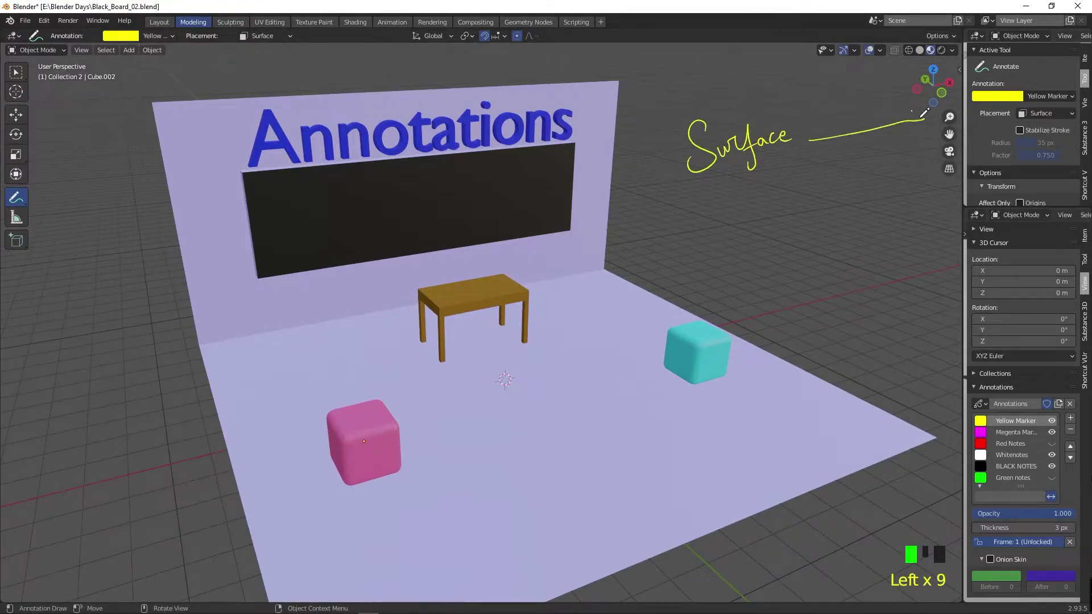
pyautogui.hotkey('ctrl', 'z')
pyautogui.hotkey('ctrl', 'z')
pyautogui.hotkey('ctrl', 'z')
pyautogui.hotkey('ctrl', 'z')
pyautogui.hotkey('ctrl', 'z')
pyautogui.hotkey('ctrl', 'z')
pyautogui.hotkey('ctrl', 'z')
pyautogui.moveTo(787, 239)
pyautogui.mouseDown(button='middle')
pyautogui.moveTo(390, 235)
pyautogui.moveTo(349, 270)
pyautogui.moveTo(548, 298)
pyautogui.moveTo(248, 224)
pyautogui.mouseUp(button='middle')
pyautogui.moveTo(255, 234)
pyautogui.mouseDown()
pyautogui.moveTo(262, 209)
pyautogui.moveTo(268, 231)
pyautogui.mouseUp()
pyautogui.moveTo(273, 229)
pyautogui.mouseDown()
pyautogui.moveTo(310, 223)
pyautogui.moveTo(258, 202)
pyautogui.moveTo(265, 221)
pyautogui.mouseUp()
pyautogui.hotkey('ctrl', 'z')
pyautogui.hotkey('ctrl', 'z')
pyautogui.hotkey('ctrl', 'z')
pyautogui.hotkey('ctrl', 'z')
pyautogui.hotkey('ctrl', 'z')
pyautogui.hotkey('ctrl', 'z')
# - On the Whitenotes layer, handwrite "Annotation it is only for Reference" along the upper part of the blackboard
pyautogui.click(1011, 454)
pyautogui.moveTo(269, 215); pyautogui.dragTo(287, 208)
pyautogui.moveTo(291, 210)
pyautogui.mouseDown()
pyautogui.moveTo(303, 199)
pyautogui.moveTo(310, 211)
pyautogui.mouseUp()
pyautogui.moveTo(306, 204); pyautogui.dragTo(315, 202)
pyautogui.moveTo(321, 204); pyautogui.dragTo(322, 210)
pyautogui.moveTo(328, 197); pyautogui.dragTo(327, 211)
pyautogui.moveTo(335, 196); pyautogui.dragTo(339, 192)
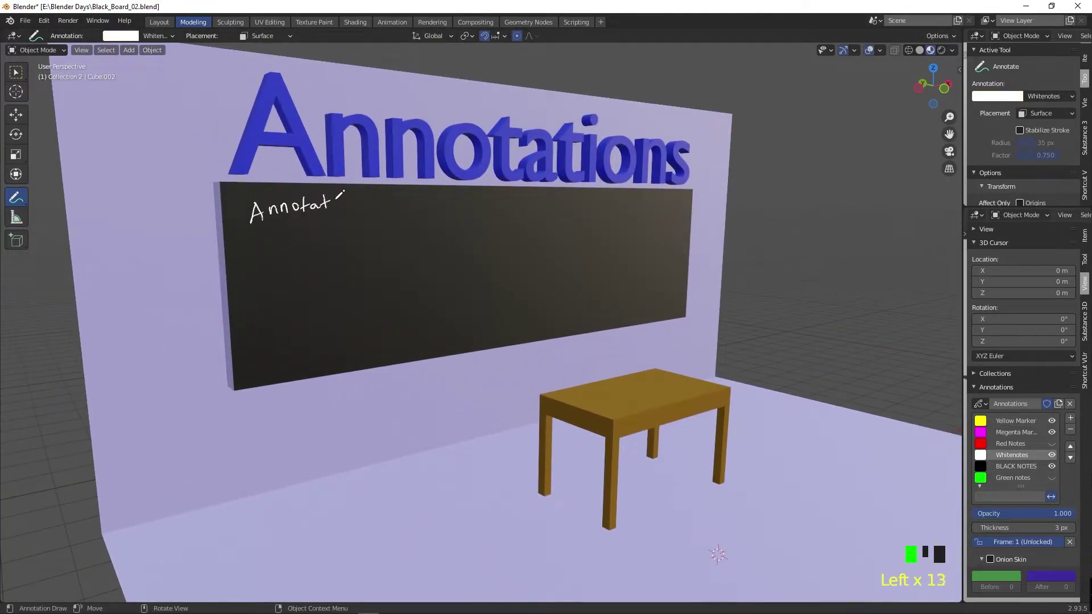
pyautogui.moveTo(468, 201); pyautogui.dragTo(479, 231)
pyautogui.moveTo(510, 220); pyautogui.dragTo(518, 219)
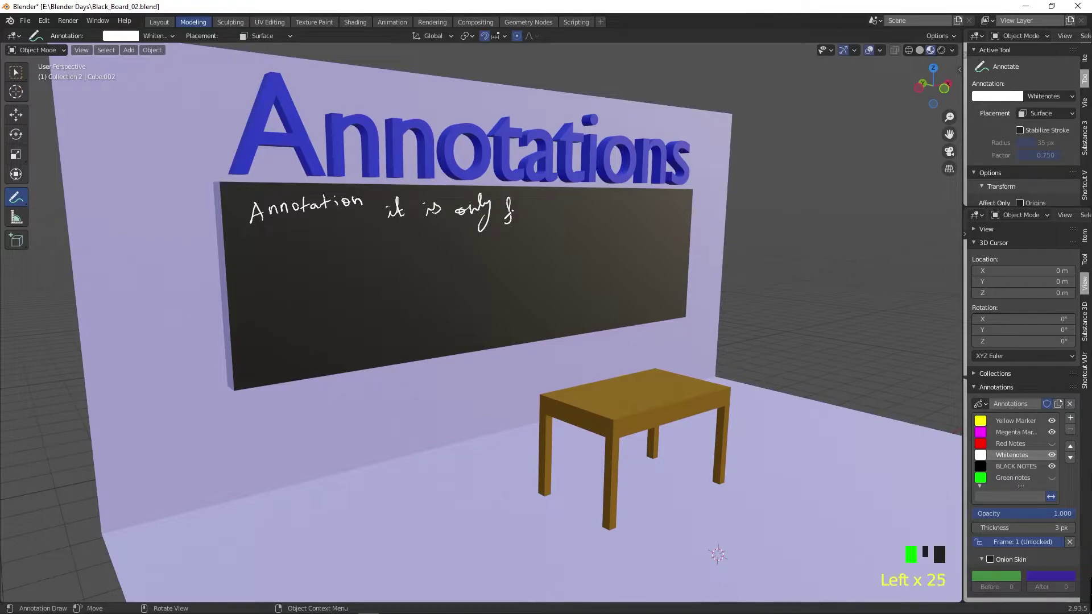
# - On the magenta marker layer, handwrite "Wall" on the wall below the blackboard
pyautogui.moveTo(404, 365)
pyautogui.mouseDown(button='middle')
pyautogui.moveTo(524, 365)
pyautogui.moveTo(316, 390)
pyautogui.moveTo(514, 338)
pyautogui.moveTo(309, 390)
pyautogui.moveTo(394, 355)
pyautogui.moveTo(376, 370)
pyautogui.mouseUp(button='middle')
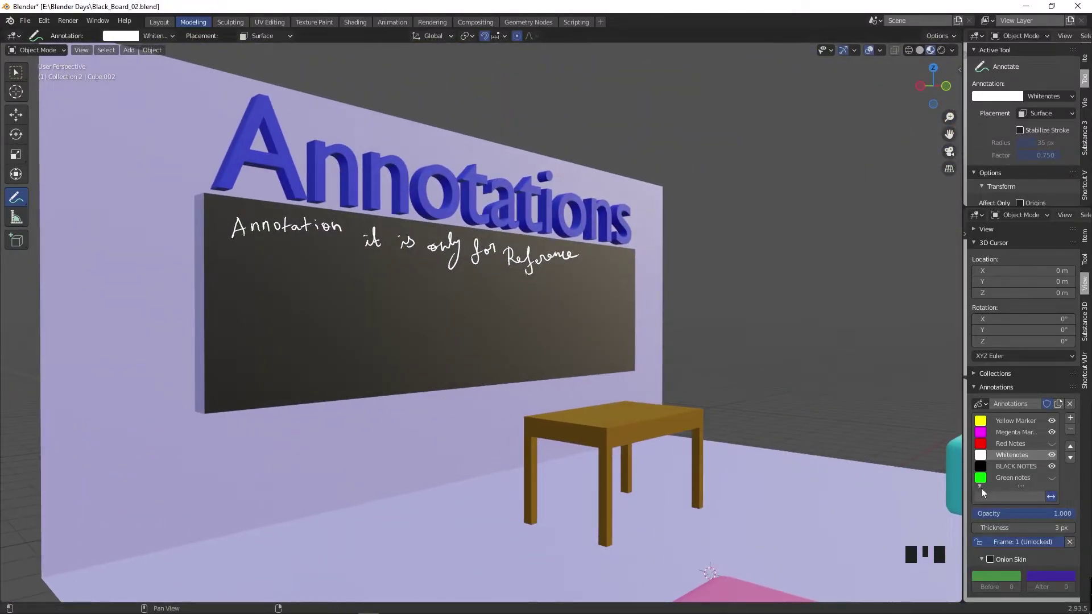
pyautogui.click(1009, 444)
pyautogui.click(1010, 432)
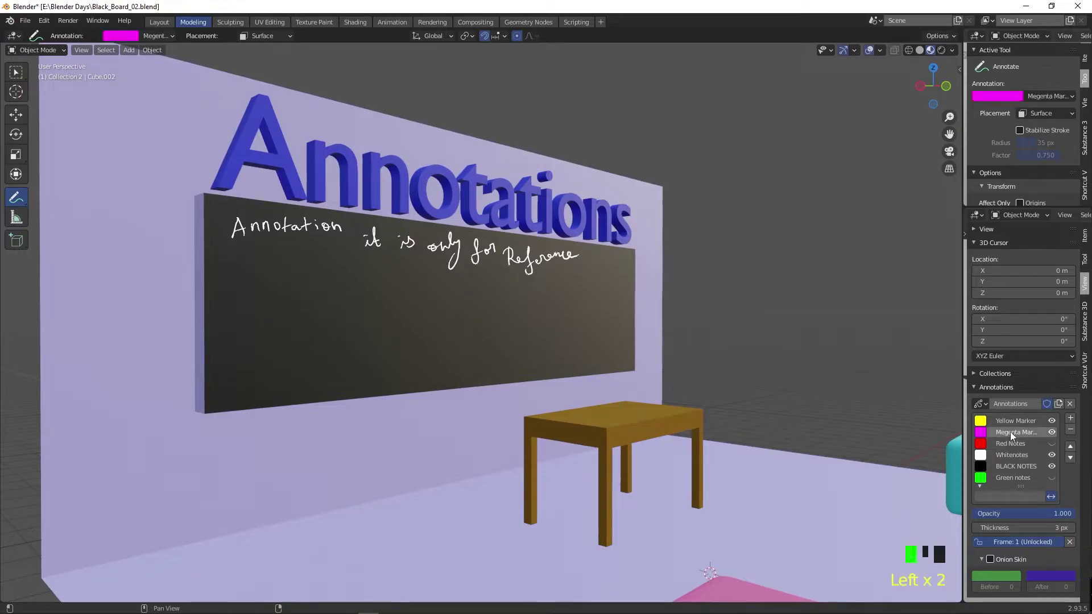
pyautogui.moveTo(411, 497)
pyautogui.mouseDown(button='middle')
pyautogui.moveTo(457, 496)
pyautogui.moveTo(320, 466)
pyautogui.mouseUp(button='middle')
pyautogui.moveTo(415, 452); pyautogui.dragTo(503, 493, button='middle')
# - On the Yellow Marker layer, handwrite "Bench" on the table top
pyautogui.click(1015, 421)
pyautogui.moveTo(593, 395); pyautogui.dragTo(631, 393)
pyautogui.moveTo(631, 393)
pyautogui.mouseDown(button='middle')
pyautogui.moveTo(481, 396)
pyautogui.moveTo(663, 377)
pyautogui.moveTo(569, 352)
pyautogui.moveTo(626, 426)
pyautogui.mouseUp(button='middle')
# - On the BLACK NOTES layer, handwrite "Floor" on the floor surface
pyautogui.click(1009, 443)
pyautogui.click(1016, 466)
pyautogui.moveTo(524, 438); pyautogui.dragTo(516, 377)
pyautogui.moveTo(593, 370); pyautogui.dragTo(604, 364)
pyautogui.moveTo(603, 363)
pyautogui.mouseDown(button='middle')
pyautogui.moveTo(639, 418)
pyautogui.moveTo(611, 446)
pyautogui.moveTo(690, 404)
pyautogui.moveTo(626, 387)
pyautogui.moveTo(631, 395)
pyautogui.mouseUp(button='middle')
# - On the Whitenotes layer, number the blackboard lines "1)" and "2)" and handwrite "It is Not" on the second line
pyautogui.click(1008, 456)
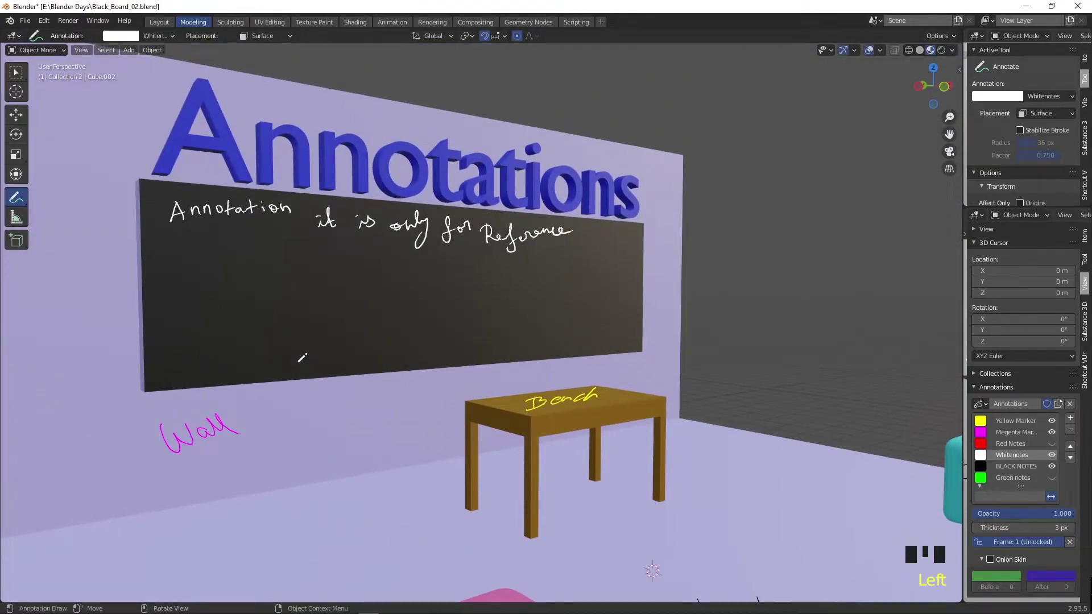
pyautogui.click(160, 302)
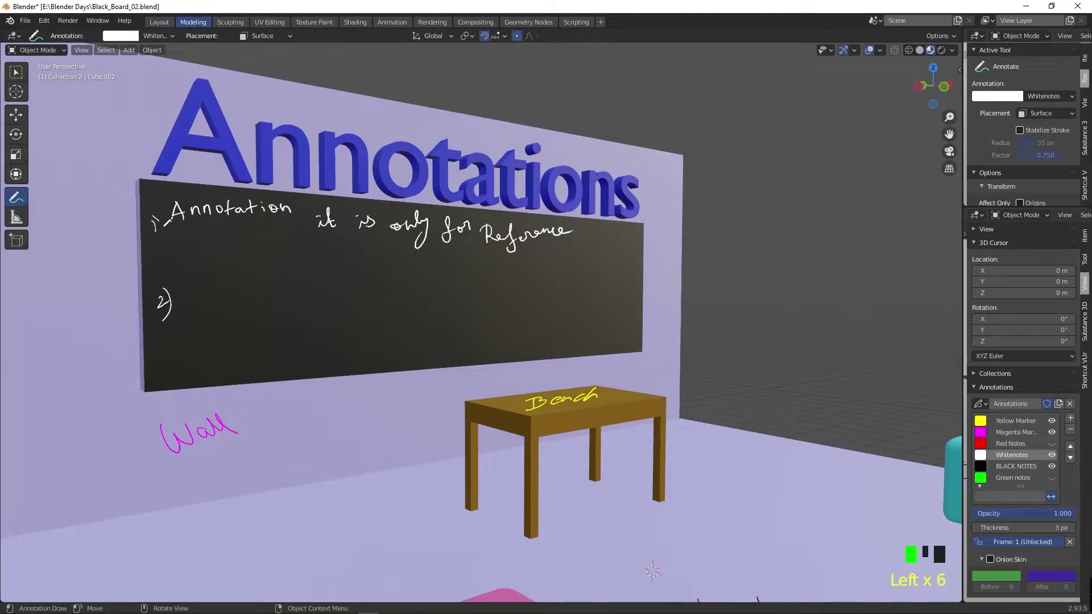
pyautogui.moveTo(198, 294)
pyautogui.mouseDown()
pyautogui.moveTo(199, 310)
pyautogui.moveTo(207, 288)
pyautogui.mouseUp()
pyautogui.moveTo(186, 320); pyautogui.dragTo(209, 307)
pyautogui.moveTo(305, 310); pyautogui.dragTo(307, 282)
pyautogui.moveTo(316, 294); pyautogui.dragTo(318, 291)
# - Set the Whitenotes stroke thickness to 2 px and complete the second blackboard line with "Renderable"
pyautogui.click(159, 35)
pyautogui.moveTo(213, 158); pyautogui.dragTo(199, 157)
pyautogui.moveTo(349, 284); pyautogui.dragTo(357, 303)
pyautogui.moveTo(341, 283); pyautogui.dragTo(468, 277)
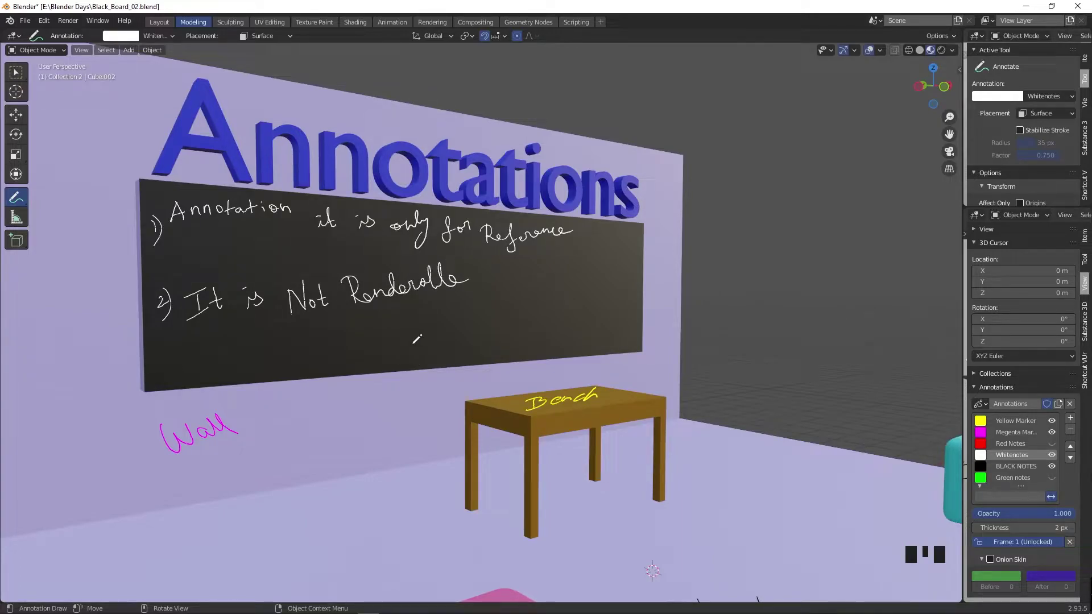
# - With Annotate Line, draw a vertical white line on the wall and double-underline "for Reference"
pyautogui.moveTo(16, 197); pyautogui.dragTo(46, 210)
pyautogui.moveTo(76, 187); pyautogui.dragTo(73, 398)
pyautogui.moveTo(404, 253); pyautogui.dragTo(537, 238)
pyautogui.moveTo(427, 255); pyautogui.dragTo(554, 241)
# - Try drawing straight white lines across the floor and around the scene with Annotate Line
pyautogui.moveTo(512, 342)
pyautogui.mouseDown(button='middle')
pyautogui.moveTo(398, 341)
pyautogui.moveTo(483, 341)
pyautogui.mouseUp(button='middle')
pyautogui.moveTo(370, 548); pyautogui.dragTo(745, 528)
pyautogui.moveTo(451, 583); pyautogui.dragTo(786, 551)
pyautogui.moveTo(615, 596)
pyautogui.mouseDown(button='middle')
pyautogui.moveTo(710, 484)
pyautogui.moveTo(864, 413)
pyautogui.mouseUp(button='middle')
pyautogui.moveTo(780, 237); pyautogui.dragTo(863, 406)
pyautogui.moveTo(824, 455); pyautogui.dragTo(566, 509)
pyautogui.moveTo(207, 360); pyautogui.dragTo(317, 487)
pyautogui.moveTo(681, 346); pyautogui.dragTo(831, 203)
pyautogui.moveTo(717, 232); pyautogui.dragTo(852, 383)
pyautogui.moveTo(738, 397); pyautogui.dragTo(780, 230)
pyautogui.moveTo(779, 230)
pyautogui.mouseDown(button='middle')
pyautogui.moveTo(653, 342)
pyautogui.moveTo(795, 399)
pyautogui.moveTo(620, 177)
pyautogui.mouseUp(button='middle')
pyautogui.hotkey('ctrl', 'z')
pyautogui.hotkey('ctrl', 'z')
pyautogui.hotkey('ctrl', 'z')
pyautogui.hotkey('ctrl', 'z')
pyautogui.hotkey('ctrl', 'z')
pyautogui.hotkey('ctrl', 'z')
pyautogui.hotkey('ctrl', 'z')
pyautogui.hotkey('ctrl', 'z')
pyautogui.hotkey('ctrl', 'z')
pyautogui.hotkey('ctrl', 'z')
pyautogui.hotkey('ctrl', 'z')
pyautogui.hotkey('ctrl', 'z')
# - Complete a straight-line triangle on the blackboard and draw a four-sided white outline under "Renderable" with Annotate Polygon
pyautogui.moveTo(620, 177)
pyautogui.mouseDown()
pyautogui.moveTo(571, 241)
pyautogui.moveTo(671, 224)
pyautogui.mouseUp()
pyautogui.moveTo(481, 239); pyautogui.dragTo(379, 282, button='middle')
pyautogui.moveTo(19, 208)
pyautogui.mouseDown()
pyautogui.moveTo(43, 243)
pyautogui.moveTo(80, 239)
pyautogui.mouseUp()
pyautogui.click(397, 292)
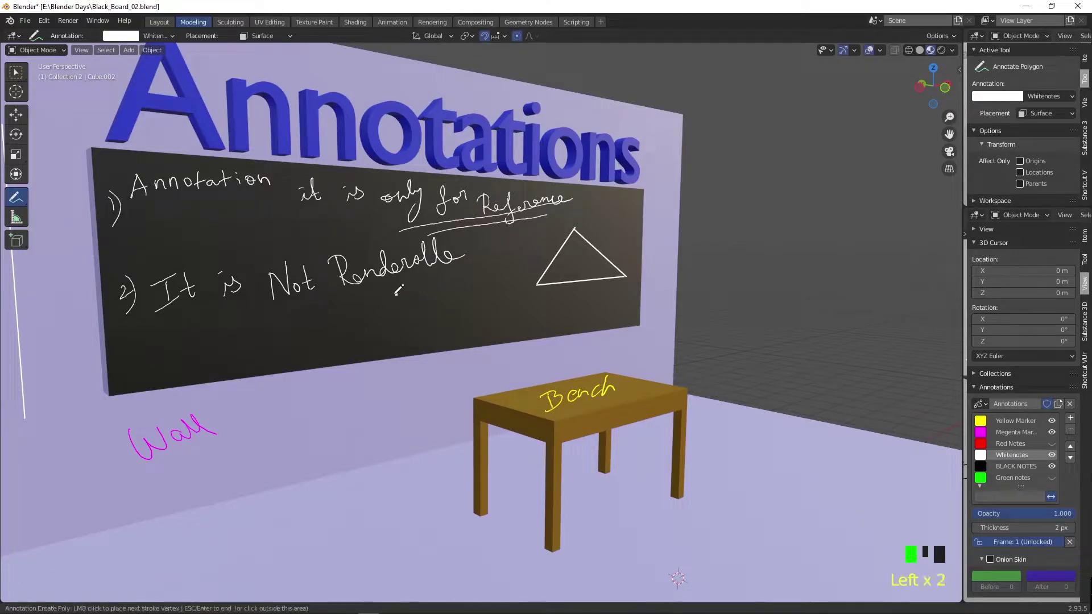
pyautogui.click(390, 295)
pyautogui.click(487, 323)
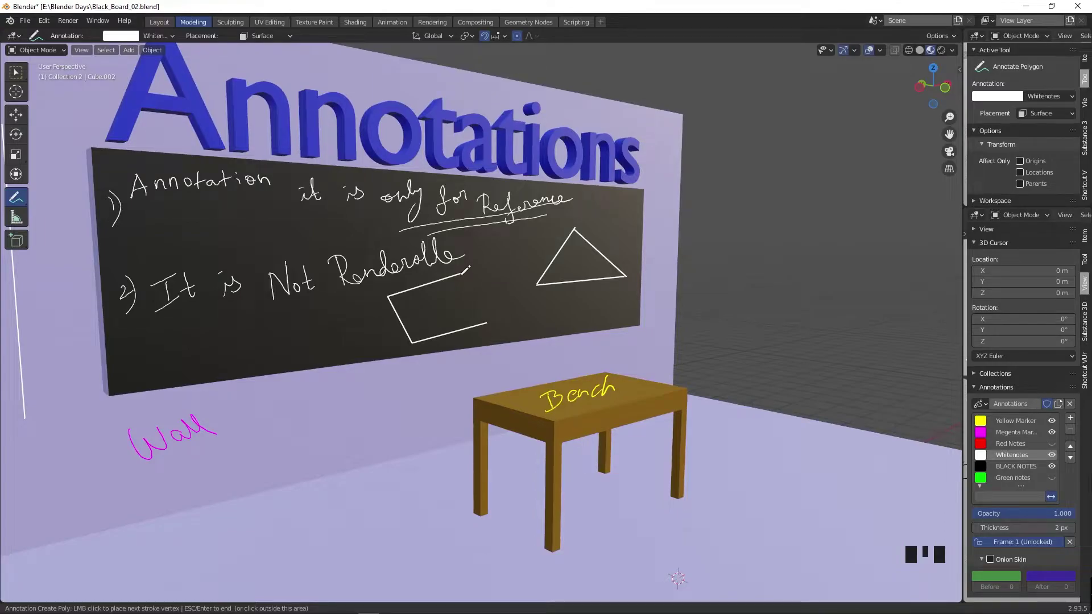
pyautogui.hotkey('ctrl', 'z')
pyautogui.hotkey('ctrl', 'z')
pyautogui.hotkey('ctrl', 'z')
pyautogui.hotkey('ctrl', 'z')
# - Outline the first letters of the 3D "Annotations" title with white Annotate Polygon shapes
pyautogui.moveTo(16, 197); pyautogui.dragTo(83, 252)
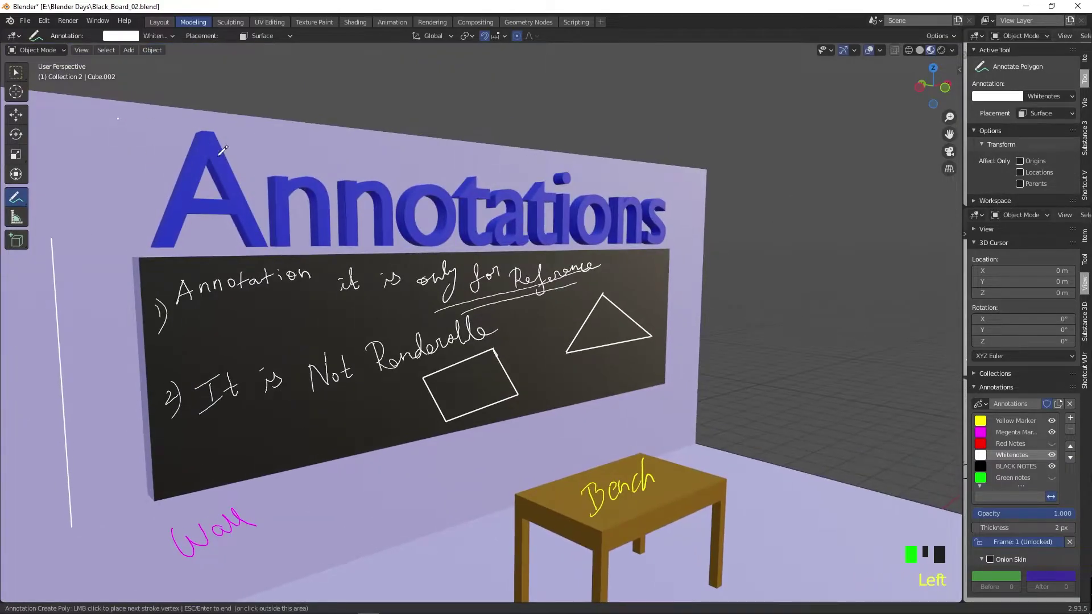
pyautogui.click(119, 118)
pyautogui.click(231, 124)
pyautogui.click(272, 250)
pyautogui.click(141, 253)
pyautogui.click(119, 118)
pyautogui.click(232, 61)
pyautogui.click(329, 156)
pyautogui.click(335, 253)
pyautogui.click(402, 250)
pyautogui.click(402, 190)
pyautogui.click(329, 156)
# - Erase the notes on the blackboard, wall and table with Annotate Eraser, along with the red marks
pyautogui.moveTo(398, 194); pyautogui.dragTo(432, 227, button='middle')
pyautogui.click(1044, 113)
pyautogui.keyDown('ctrl'); pyautogui.moveTo(745, 238); pyautogui.dragTo(755, 320, button='middle'); pyautogui.keyUp('ctrl')
pyautogui.keyDown('ctrl'); pyautogui.moveTo(341, 149); pyautogui.dragTo(394, 239); pyautogui.keyUp('ctrl')
pyautogui.moveTo(16, 197); pyautogui.dragTo(82, 274)
pyautogui.moveTo(316, 288)
pyautogui.keyDown('ctrl'); pyautogui.mouseDown()
pyautogui.moveTo(336, 288)
pyautogui.moveTo(472, 364)
pyautogui.mouseUp(); pyautogui.keyUp('ctrl')
pyautogui.moveTo(500, 284); pyautogui.dragTo(608, 336, button='middle')
pyautogui.keyDown('ctrl'); pyautogui.moveTo(609, 336); pyautogui.dragTo(614, 358, button='middle'); pyautogui.keyUp('ctrl')
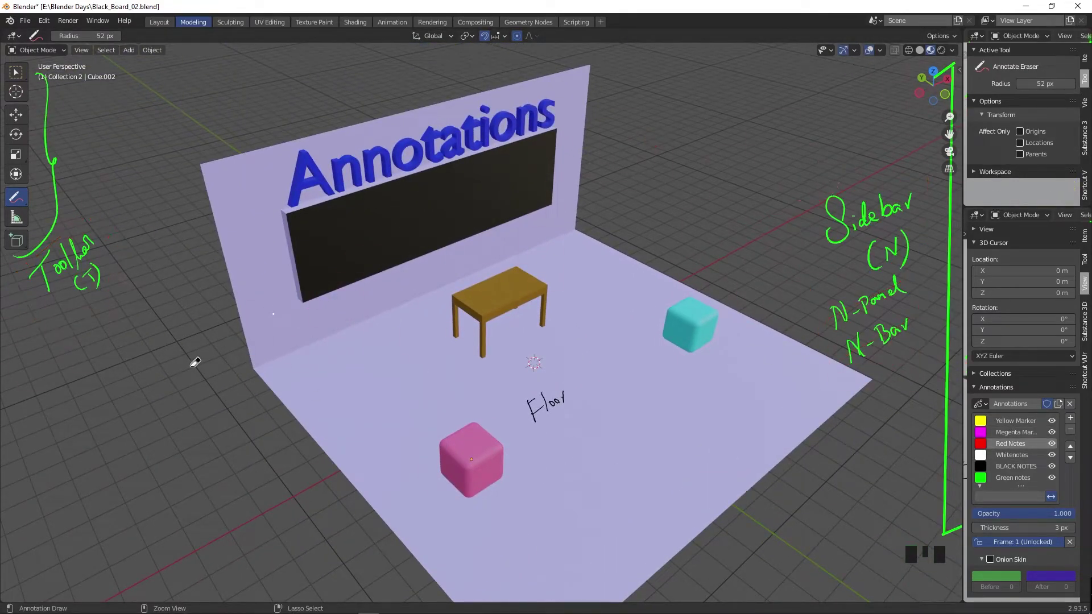
# - Erase the leftover Whitenotes mark on the wall and the BLACK NOTES "Floor" label
pyautogui.click(1012, 454)
pyautogui.keyDown('ctrl'); pyautogui.moveTo(268, 310); pyautogui.dragTo(276, 318); pyautogui.keyUp('ctrl')
pyautogui.click(1014, 467)
pyautogui.keyDown('ctrl'); pyautogui.moveTo(532, 412); pyautogui.dragTo(561, 399); pyautogui.keyUp('ctrl')
# - On the Green notes layer, erase the Toolbar brace and label and all the Sidebar notes
pyautogui.click(1012, 478)
pyautogui.keyDown('ctrl'); pyautogui.moveTo(59, 280); pyautogui.dragTo(46, 80); pyautogui.keyUp('ctrl')
pyautogui.moveTo(842, 219)
pyautogui.keyDown('ctrl'); pyautogui.mouseDown()
pyautogui.moveTo(938, 248)
pyautogui.moveTo(949, 532)
pyautogui.mouseUp(); pyautogui.keyUp('ctrl')
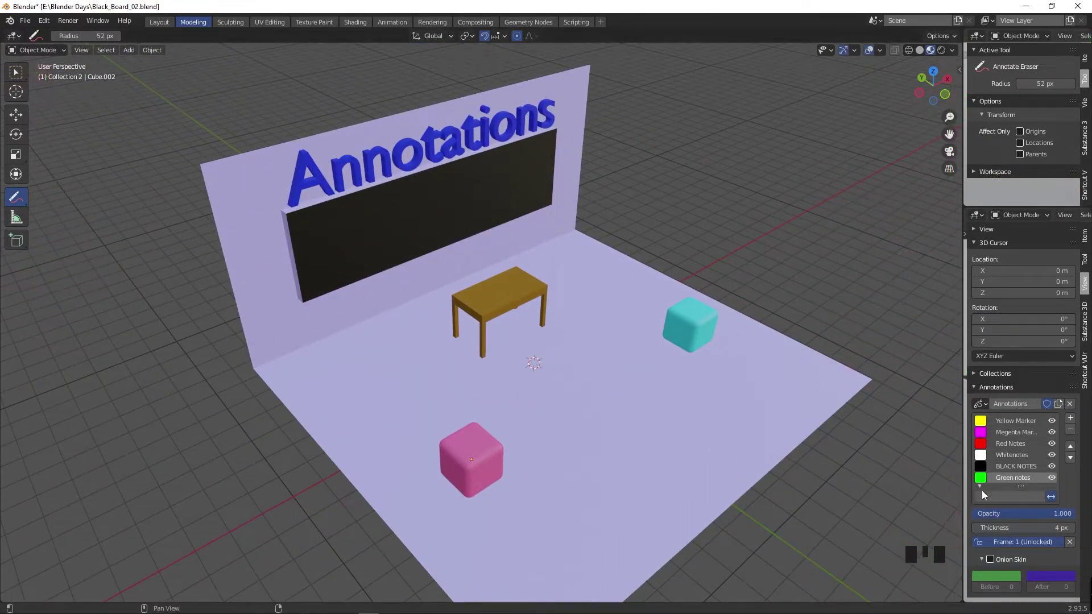
# - Switch back to the freehand Annotate tool
pyautogui.moveTo(560, 364); pyautogui.dragTo(582, 372, button='middle')
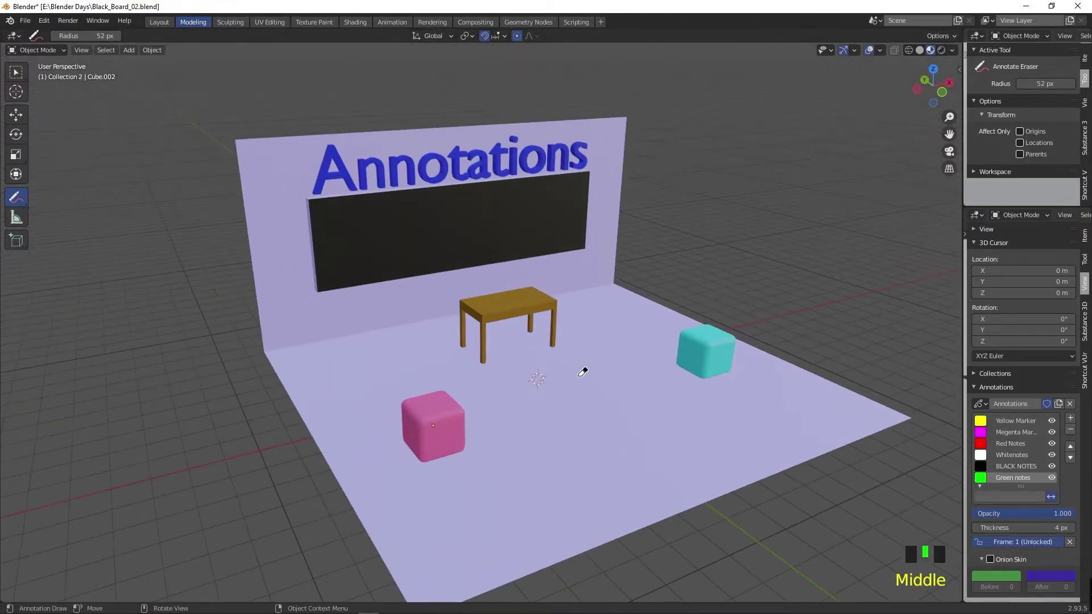
pyautogui.click(19, 199)
pyautogui.click(63, 200)
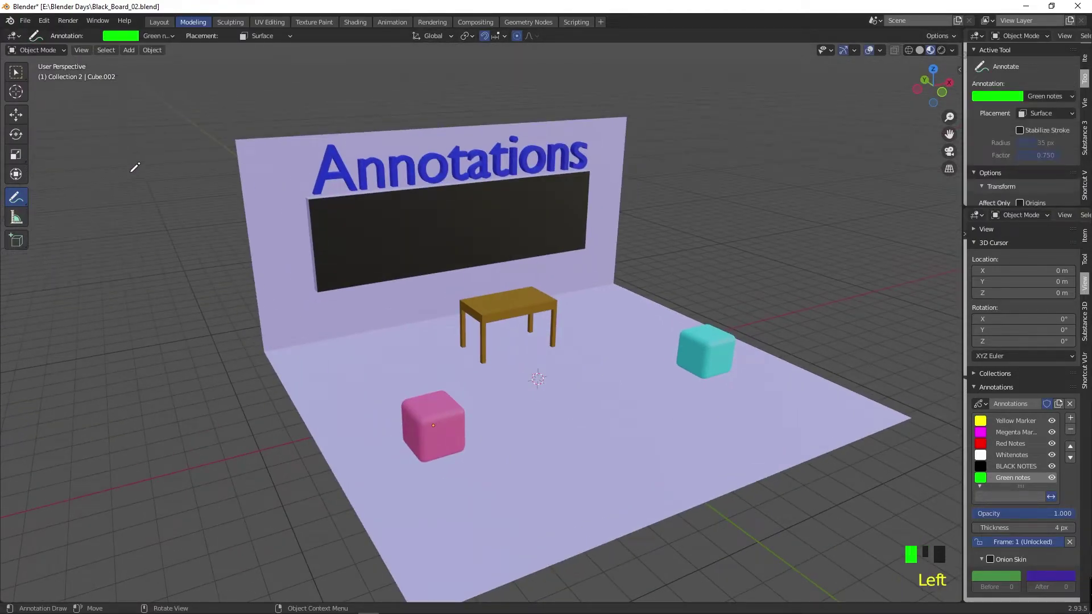
# - With Annotate Line and start style Arrow, draw a green line whose arrowhead points at the Measure tool
pyautogui.click(20, 201)
pyautogui.click(63, 222)
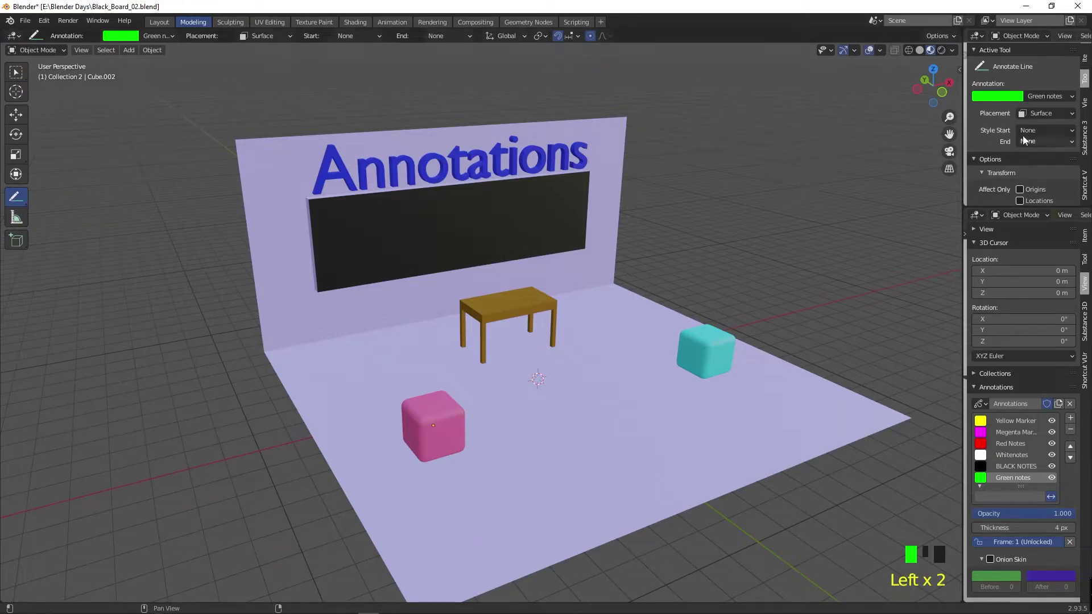
pyautogui.click(1035, 131)
pyautogui.click(1014, 155)
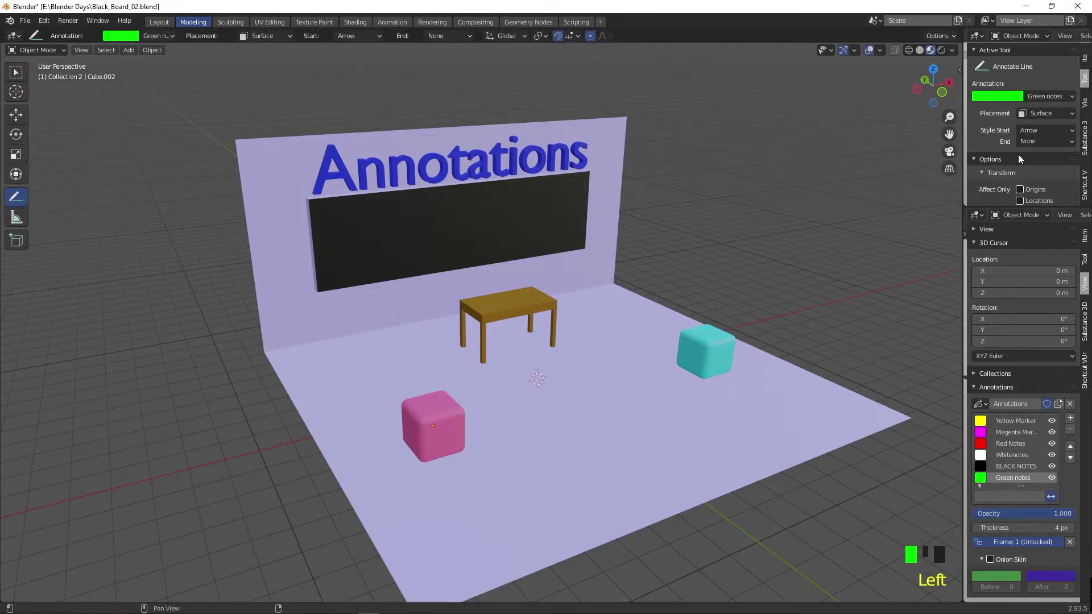
pyautogui.moveTo(150, 126); pyautogui.dragTo(83, 179)
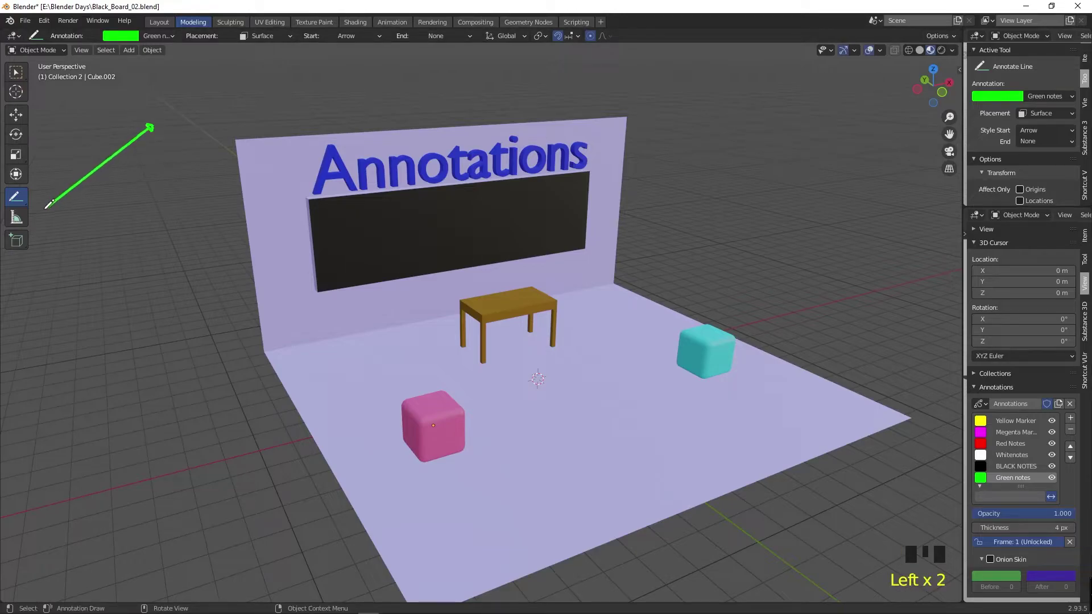
pyautogui.hotkey('ctrl', 'z')
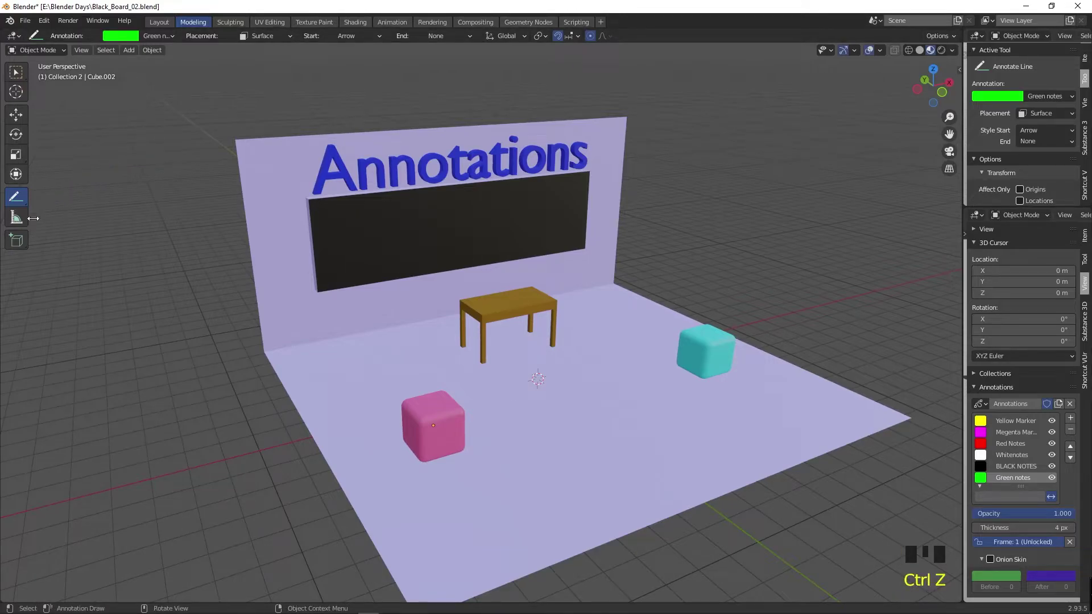
pyautogui.moveTo(35, 216); pyautogui.dragTo(172, 118)
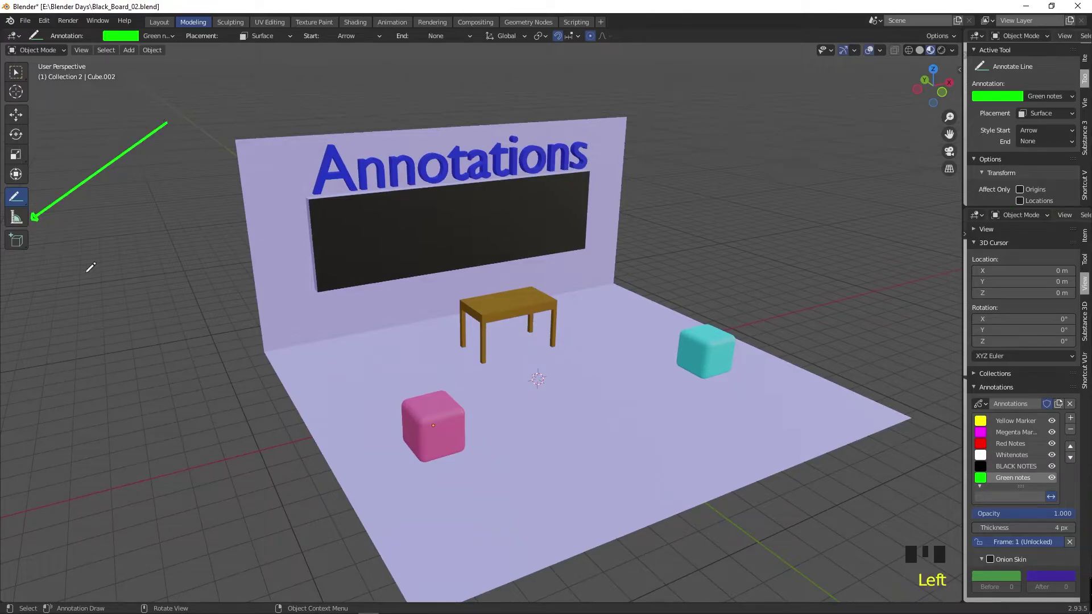
# - Draw three more parallel green lines below the arrow, using start styles Open Arrow, Segment and Square in turn
pyautogui.click(1038, 134)
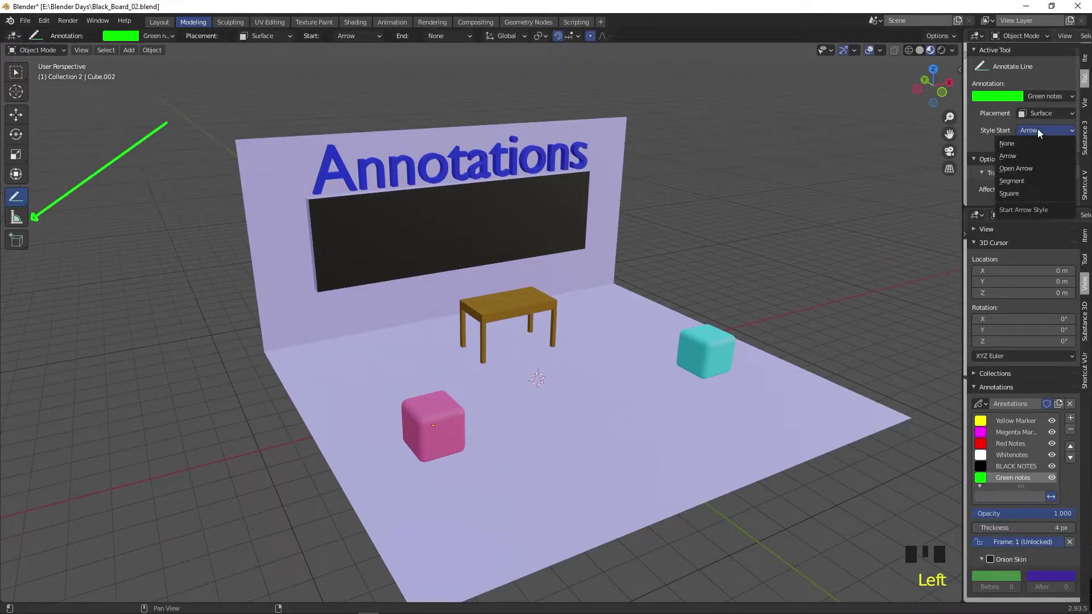
pyautogui.click(1017, 158)
pyautogui.moveTo(49, 231); pyautogui.dragTo(183, 135)
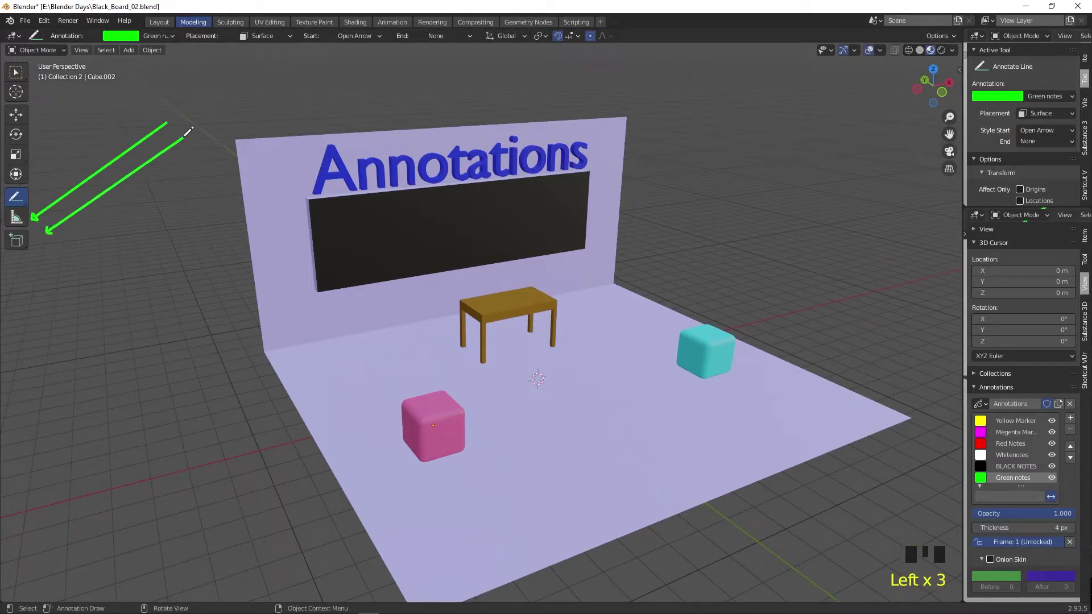
pyautogui.moveTo(1039, 130); pyautogui.dragTo(1022, 179)
pyautogui.moveTo(60, 247); pyautogui.dragTo(193, 149)
pyautogui.moveTo(1039, 130); pyautogui.dragTo(1019, 199)
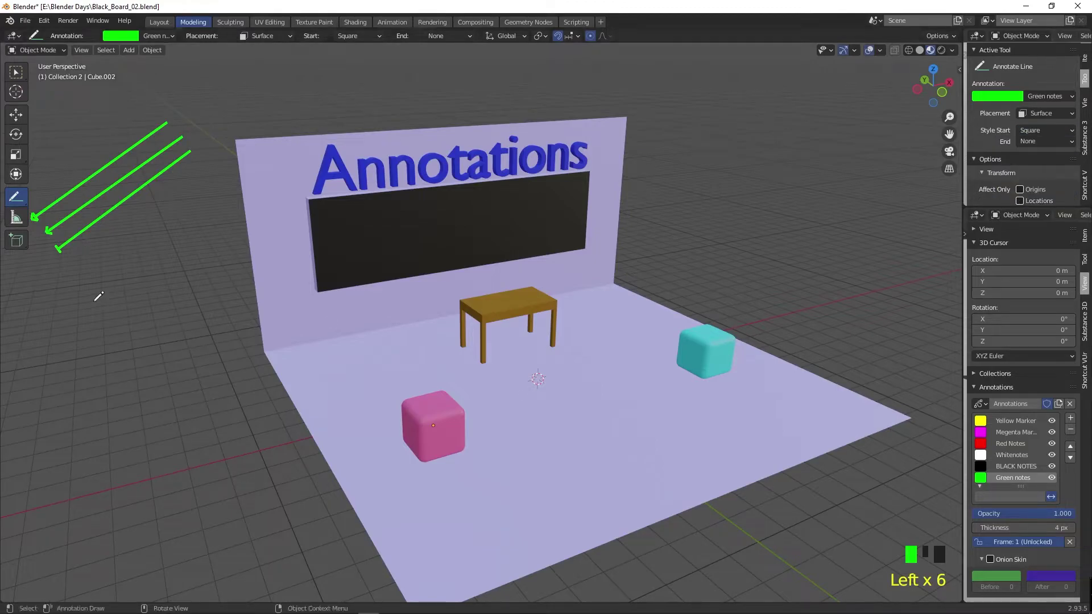
pyautogui.moveTo(61, 275); pyautogui.dragTo(202, 164)
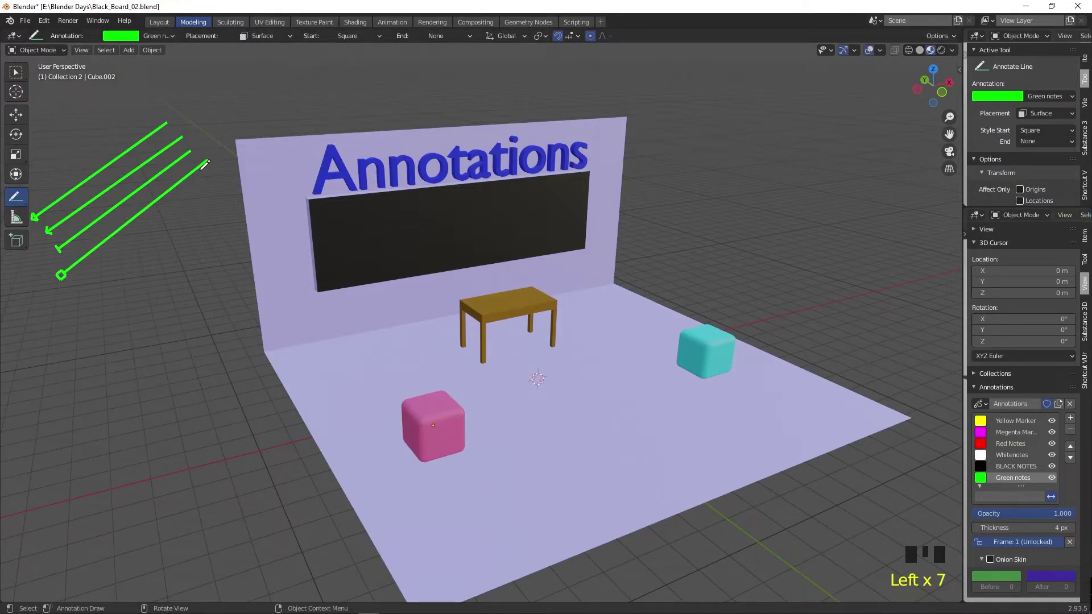
# - Draw square-start leader lines outward from the blackboard, the cyan cube, the table and the pink cube
pyautogui.moveTo(573, 195); pyautogui.dragTo(722, 177)
pyautogui.moveTo(704, 339); pyautogui.dragTo(815, 312)
pyautogui.moveTo(531, 292); pyautogui.dragTo(724, 255)
pyautogui.moveTo(419, 417); pyautogui.dragTo(208, 471)
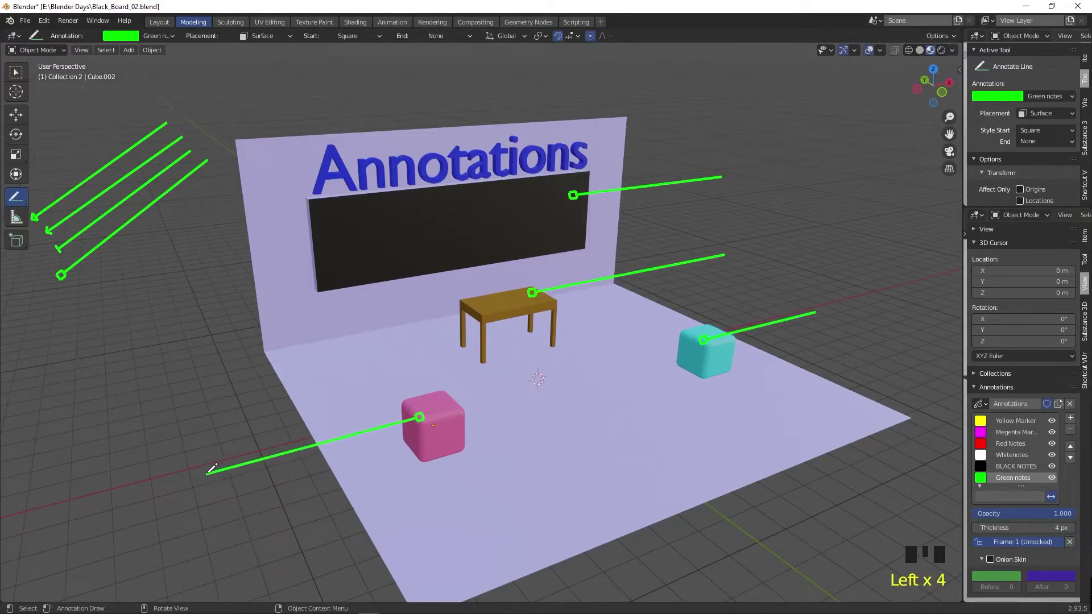
# - Set the line's end style to Arrow and draw a leader line from the 3D "Annotations" text out past the wall
pyautogui.click(1045, 141)
pyautogui.click(1025, 203)
pyautogui.click(1045, 141)
pyautogui.click(1017, 167)
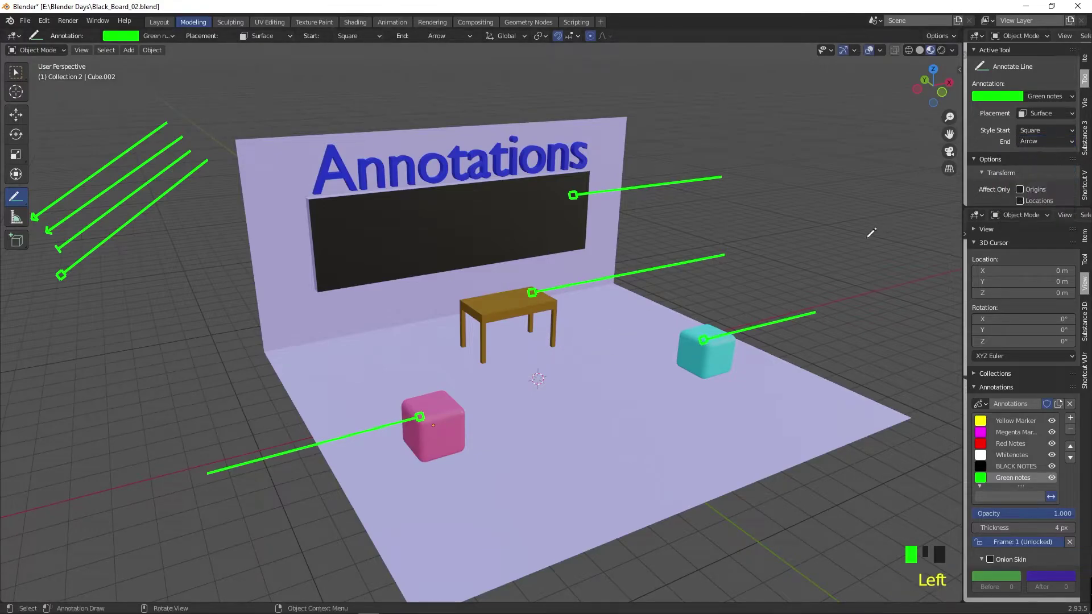
pyautogui.moveTo(585, 140); pyautogui.dragTo(717, 121)
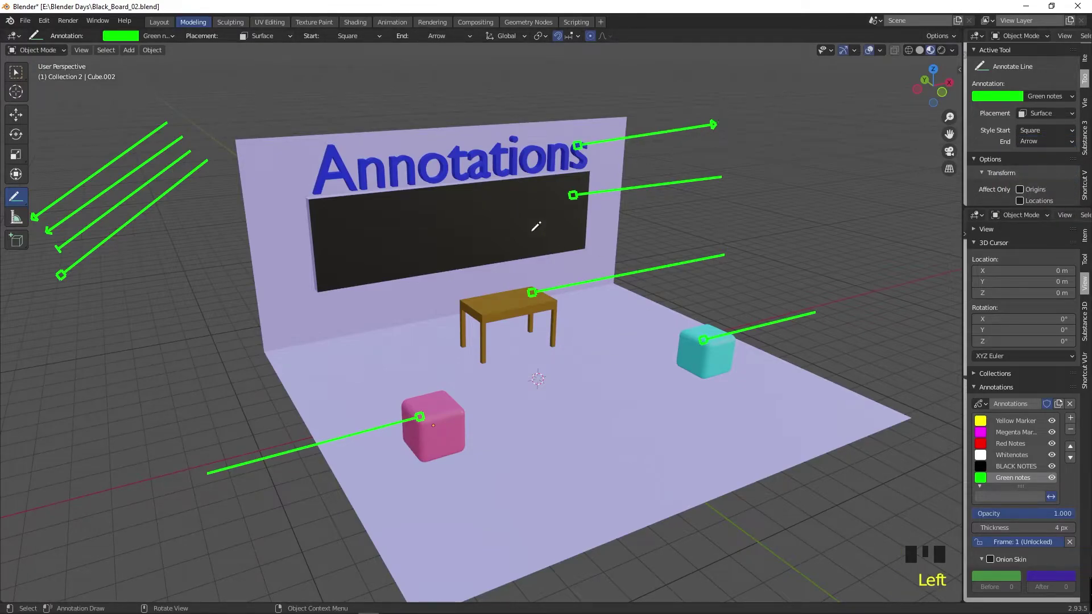
# - Switch to freehand Annotate and handwrite "Measurement Tool" in green at the upper ends of the parallel lines
pyautogui.moveTo(21, 199); pyautogui.dragTo(50, 197)
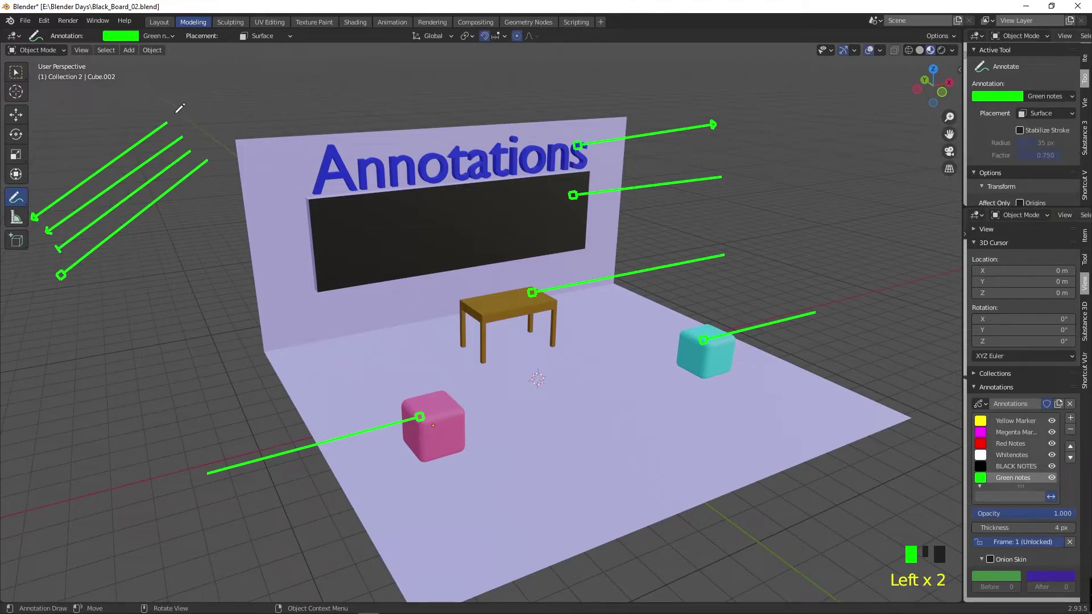
pyautogui.moveTo(172, 102); pyautogui.dragTo(183, 120)
pyautogui.moveTo(233, 74); pyautogui.dragTo(301, 63)
pyautogui.moveTo(262, 105); pyautogui.dragTo(270, 124)
pyautogui.moveTo(247, 121); pyautogui.dragTo(280, 96)
pyautogui.moveTo(283, 113); pyautogui.dragTo(290, 115)
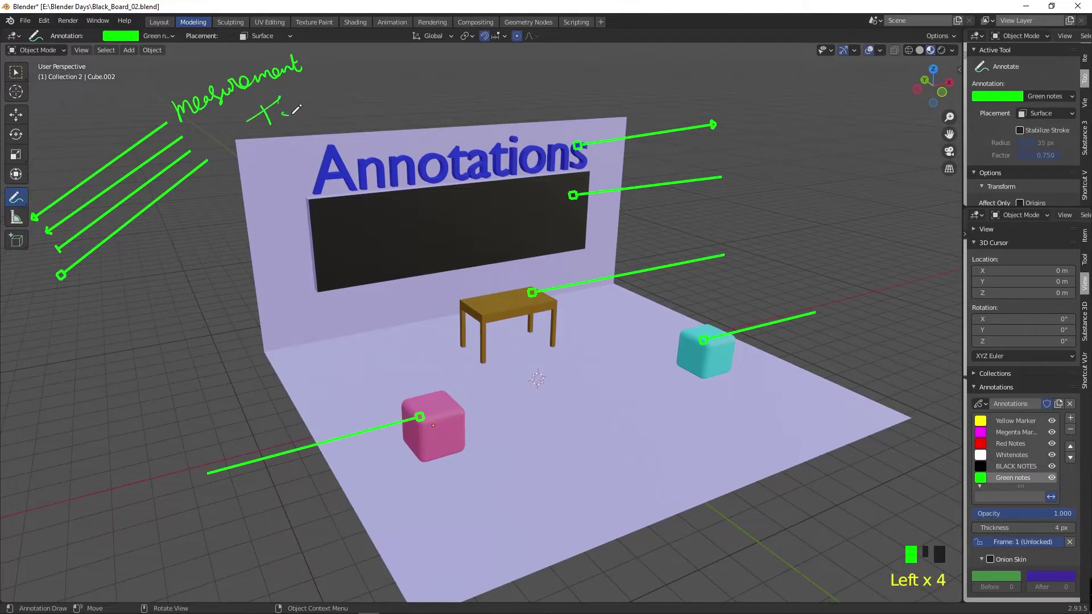
# - On the Yellow Marker layer, handwrite "Text" at the arrow end of the 3D text's leader line
pyautogui.click(1012, 421)
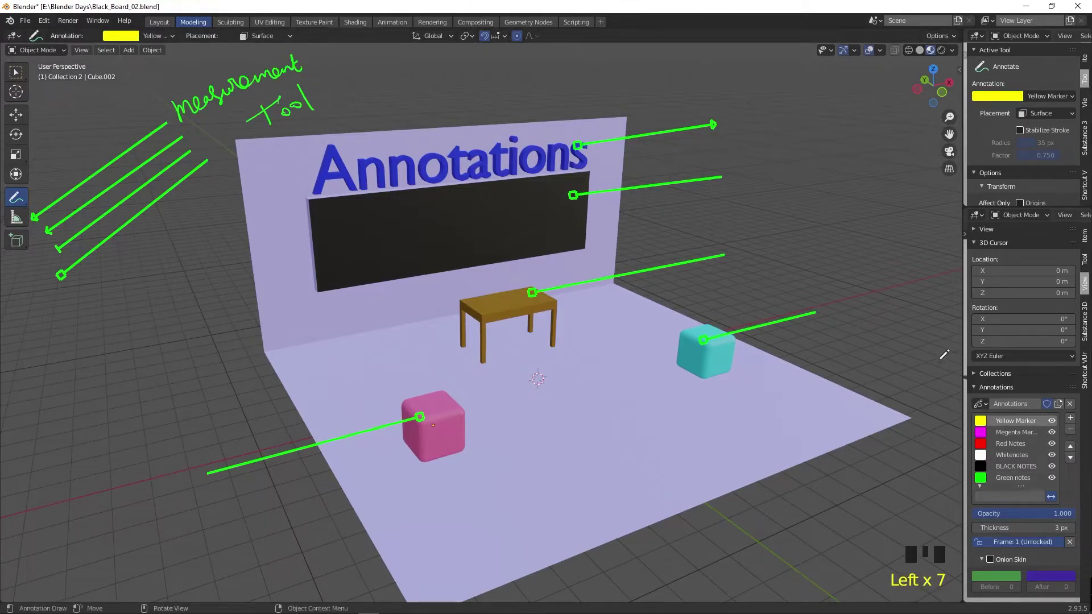
pyautogui.moveTo(715, 114); pyautogui.dragTo(743, 99)
pyautogui.click(747, 121)
pyautogui.moveTo(733, 106)
pyautogui.mouseDown()
pyautogui.moveTo(737, 124)
pyautogui.moveTo(780, 104)
pyautogui.mouseUp()
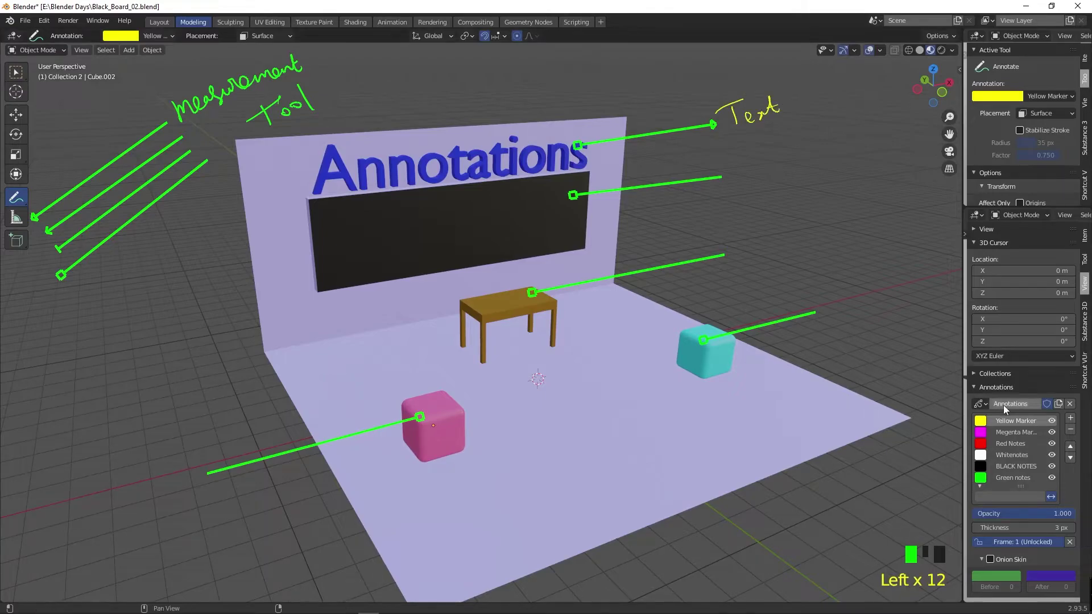
# - On the magenta marker layer, handwrite "Board" beside the blackboard's leader line and draw a wave with Stabilize Stroke enabled
pyautogui.click(1015, 432)
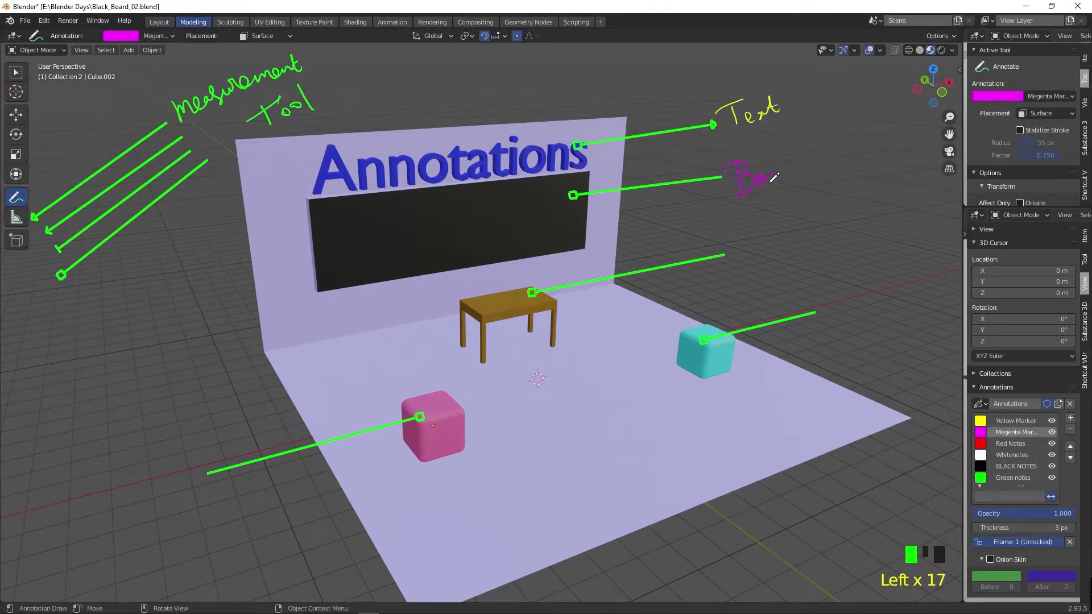
pyautogui.moveTo(795, 171); pyautogui.dragTo(802, 160)
pyautogui.click(1019, 130)
pyautogui.moveTo(754, 278)
pyautogui.mouseDown()
pyautogui.moveTo(831, 296)
pyautogui.moveTo(828, 241)
pyautogui.mouseUp()
# - On the Whitenotes layer, try a stabilized freehand stroke on the blackboard
pyautogui.click(1002, 456)
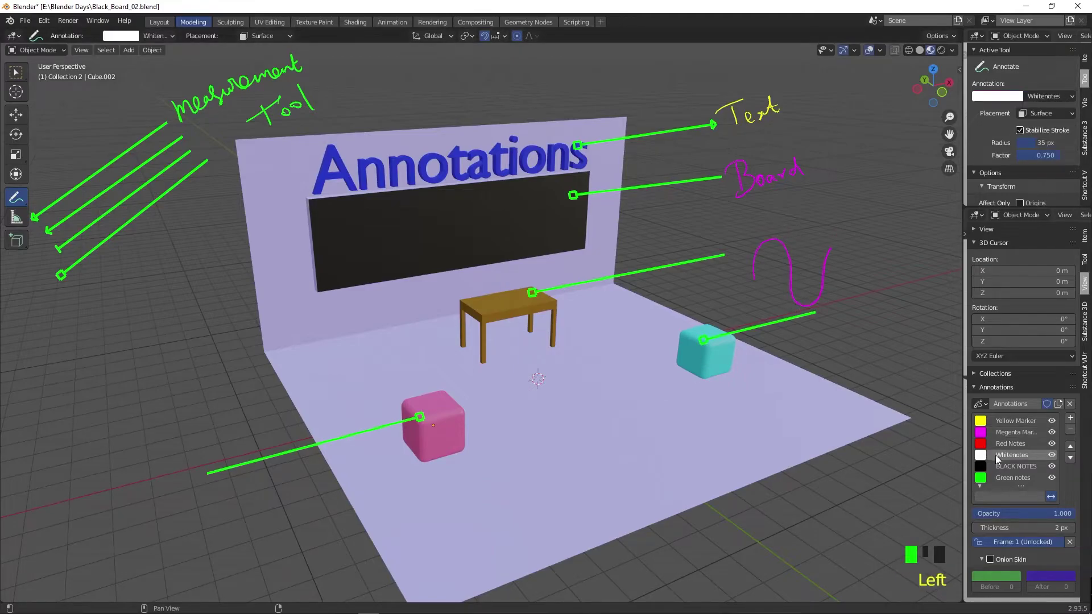
pyautogui.scroll(5, 455, 267)
pyautogui.moveTo(489, 233)
pyautogui.keyDown('shift'); pyautogui.mouseDown(button='middle')
pyautogui.moveTo(509, 324)
pyautogui.moveTo(586, 443)
pyautogui.mouseUp(button='middle'); pyautogui.keyUp('shift')
pyautogui.moveTo(393, 359); pyautogui.dragTo(388, 328, button='middle')
pyautogui.moveTo(294, 264)
pyautogui.mouseDown()
pyautogui.moveTo(293, 289)
pyautogui.moveTo(398, 266)
pyautogui.moveTo(362, 398)
pyautogui.moveTo(434, 373)
pyautogui.moveTo(566, 288)
pyautogui.moveTo(412, 308)
pyautogui.moveTo(293, 288)
pyautogui.moveTo(356, 386)
pyautogui.moveTo(488, 341)
pyautogui.mouseUp()
# - Turn off Stabilize Stroke, undo the trial stroke and try unstabilized strokes on the blackboard
pyautogui.click(1030, 130)
pyautogui.hotkey('ctrl', 'z')
pyautogui.hotkey('ctrl', 'z')
pyautogui.moveTo(393, 290)
pyautogui.mouseDown()
pyautogui.moveTo(385, 311)
pyautogui.moveTo(547, 282)
pyautogui.mouseUp()
pyautogui.hotkey('ctrl', 'z')
pyautogui.moveTo(356, 348)
pyautogui.mouseDown()
pyautogui.moveTo(435, 313)
pyautogui.moveTo(492, 325)
pyautogui.moveTo(402, 340)
pyautogui.mouseUp()
# - Turn Stabilize Stroke back on and draw a long wavy white line across the blackboard
pyautogui.click(1019, 130)
pyautogui.moveTo(324, 316)
pyautogui.mouseDown()
pyautogui.moveTo(356, 286)
pyautogui.moveTo(815, 299)
pyautogui.mouseUp()
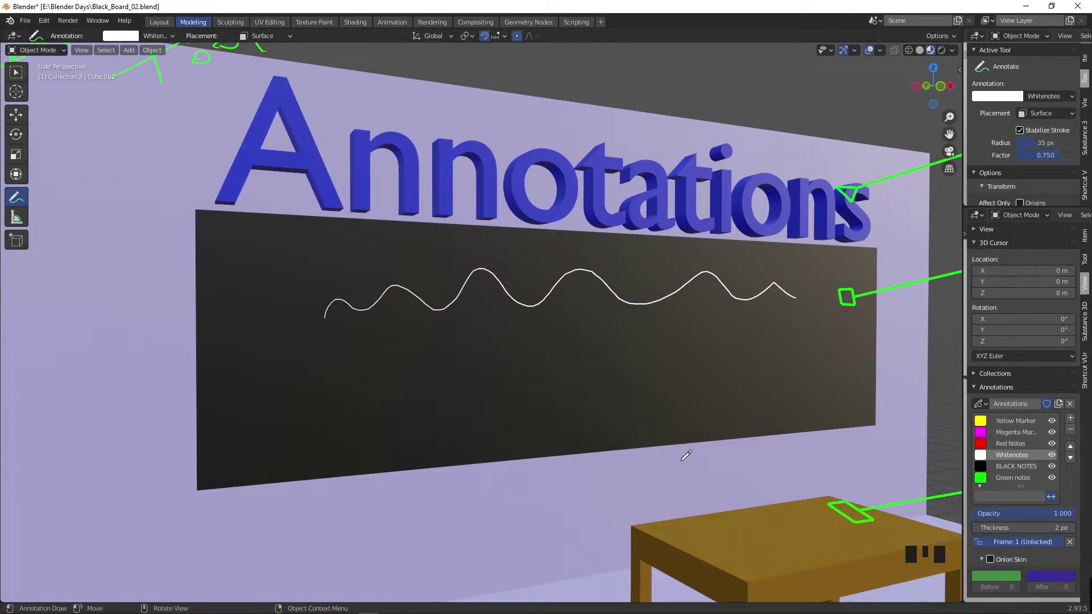
# - With Annotate Eraser at a radius of 181 px, erase the yellow "Text" label and all the magenta marks
pyautogui.moveTo(686, 455)
pyautogui.keyDown('ctrl'); pyautogui.mouseDown(button='middle')
pyautogui.moveTo(397, 318)
pyautogui.moveTo(165, 182)
pyautogui.mouseUp(button='middle'); pyautogui.keyUp('ctrl')
pyautogui.moveTo(16, 196); pyautogui.dragTo(85, 268)
pyautogui.moveTo(89, 35); pyautogui.dragTo(164, 49)
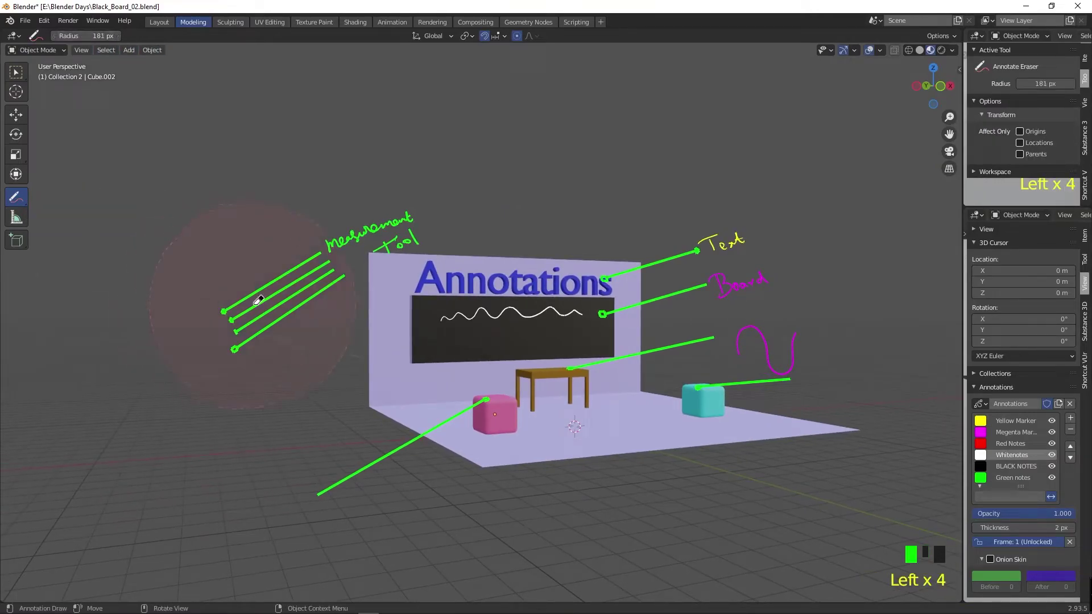
pyautogui.click(1021, 421)
pyautogui.moveTo(756, 267); pyautogui.dragTo(733, 250)
pyautogui.click(1015, 433)
pyautogui.moveTo(762, 313); pyautogui.dragTo(988, 448)
# - On the Green notes layer, erase all the leader lines, the parallel arrows and the "Measurement Tool" label
pyautogui.click(1008, 444)
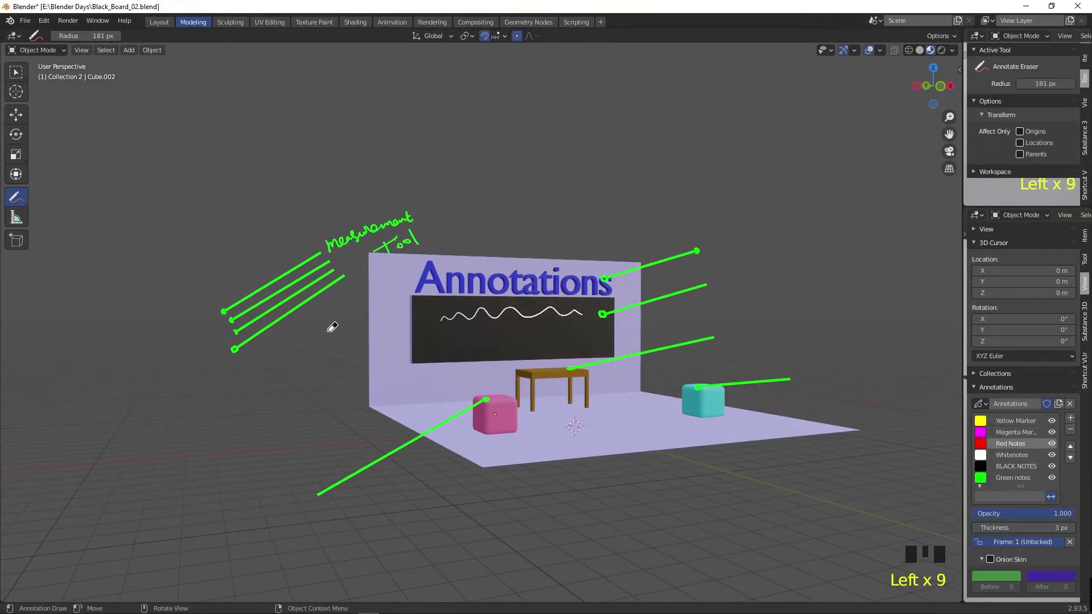
pyautogui.click(1009, 479)
pyautogui.moveTo(688, 387)
pyautogui.mouseDown()
pyautogui.moveTo(524, 277)
pyautogui.moveTo(296, 290)
pyautogui.mouseUp()
pyautogui.moveTo(663, 330); pyautogui.dragTo(665, 372, button='middle')
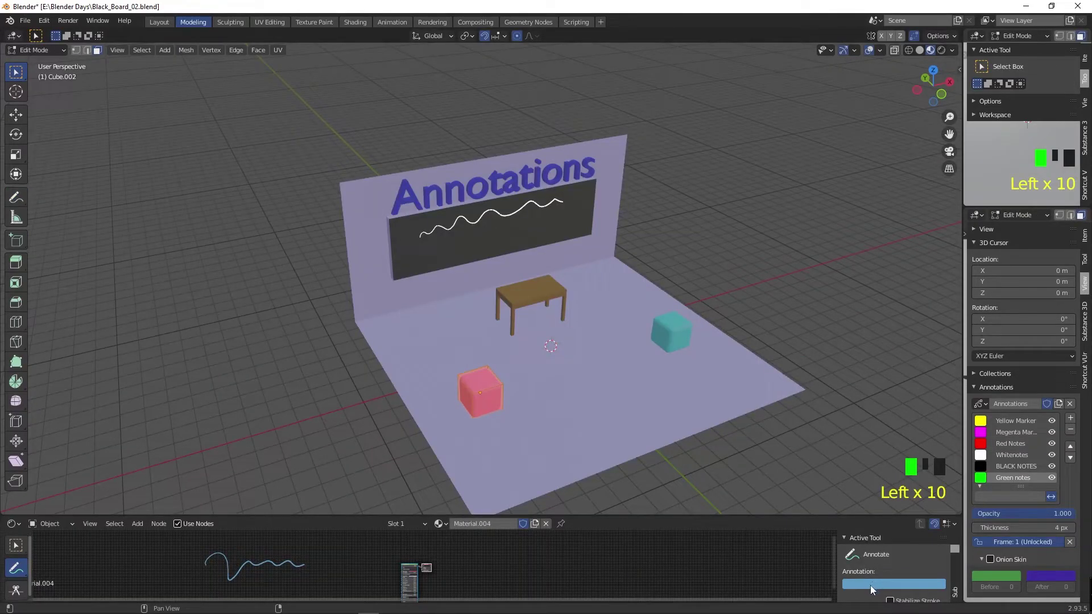
# - Change the annotation color in the Shader Editor to blue and after that to green
pyautogui.click(870, 585)
pyautogui.click(905, 497)
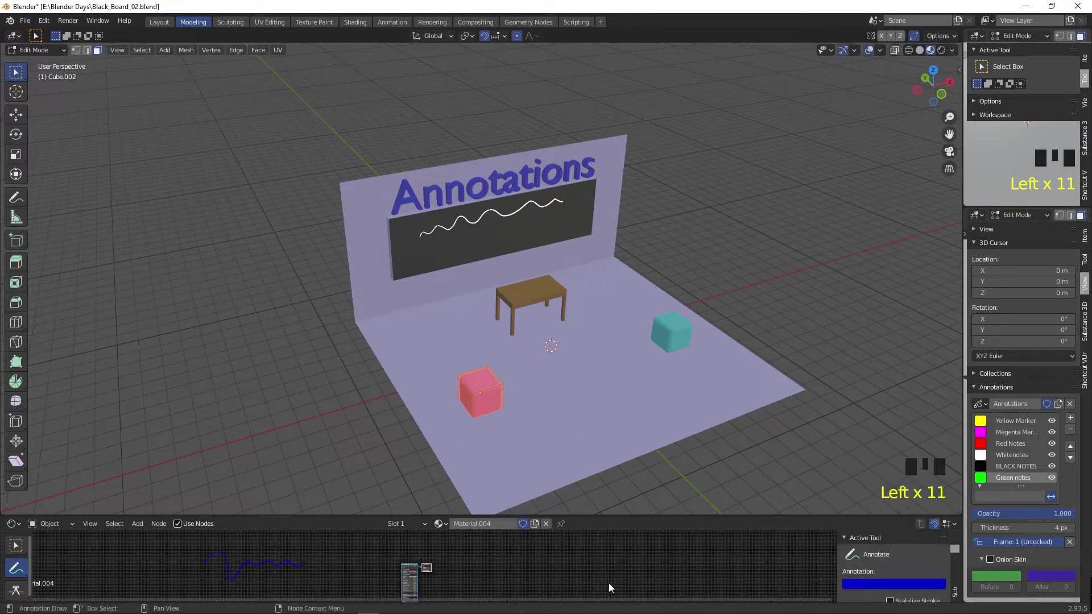
pyautogui.click(858, 582)
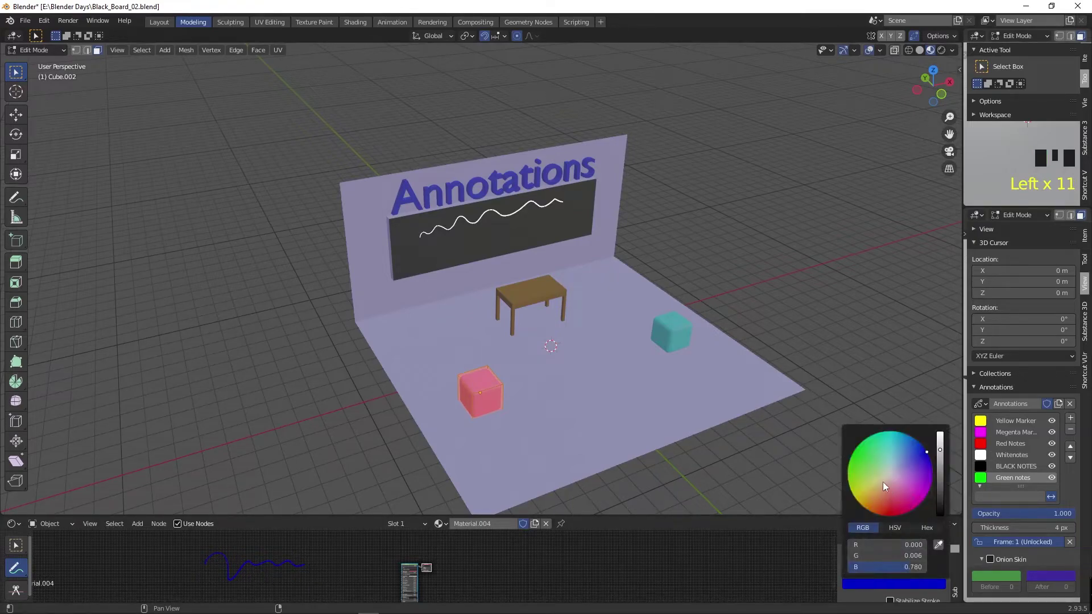
pyautogui.click(855, 480)
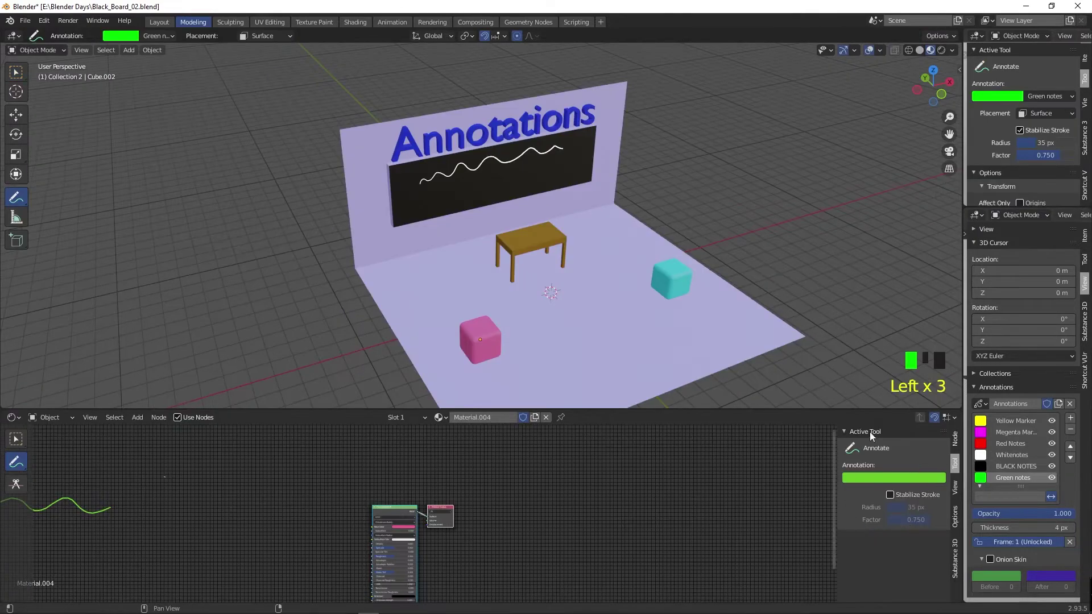
# - Change the Dope Sheet editor below the viewport to a Timeline
pyautogui.click(14, 417)
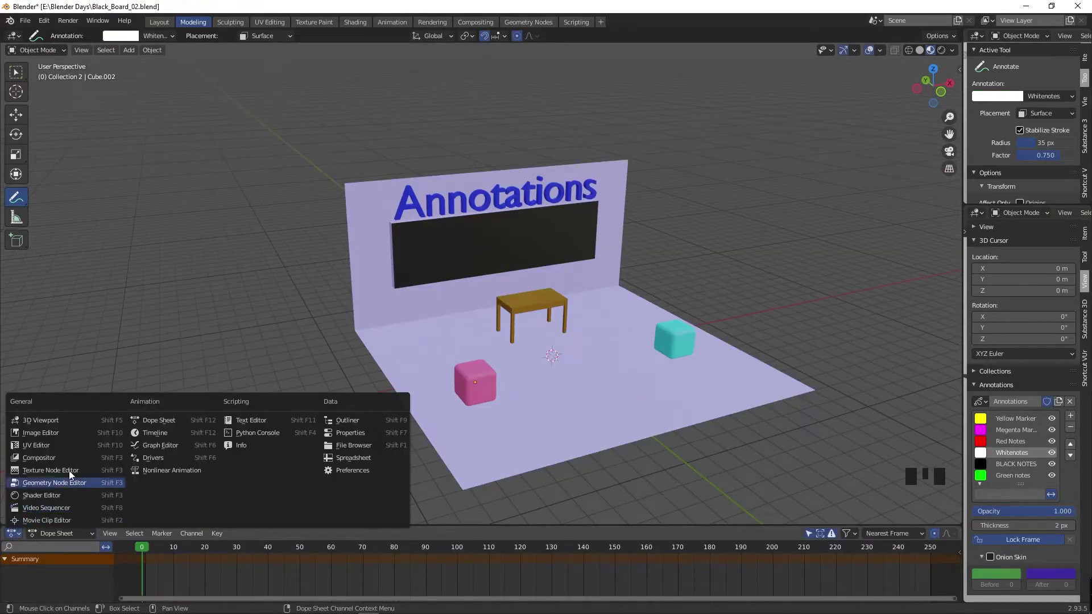
pyautogui.click(149, 433)
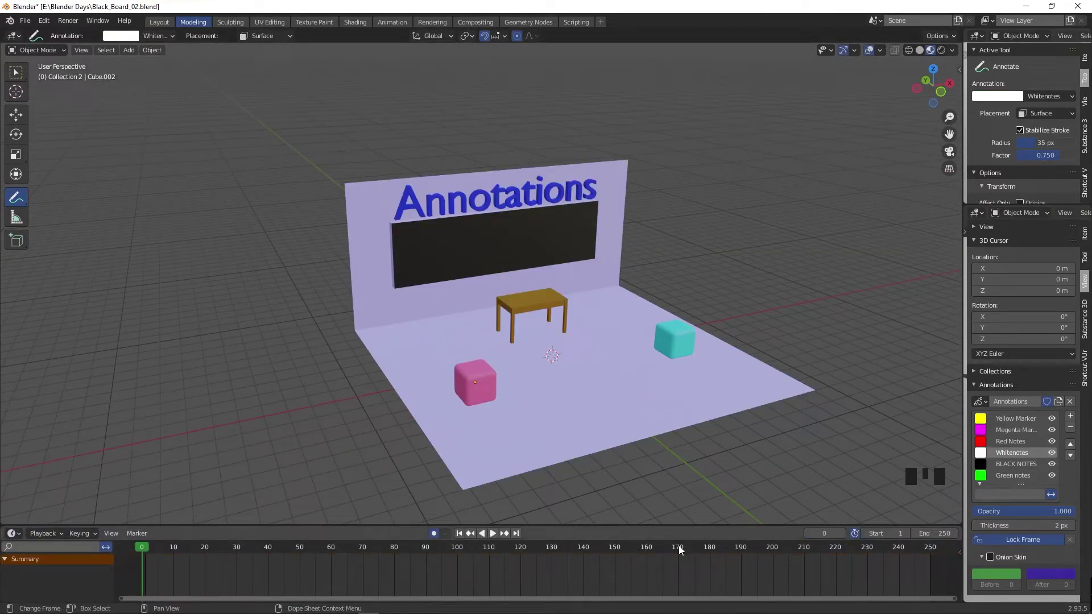
# - Advance the timeline by a few frames and return to frame 0
pyautogui.press('Right')
pyautogui.press('Right')
pyautogui.press('Right')
pyautogui.press('Right')
pyautogui.press('Right')
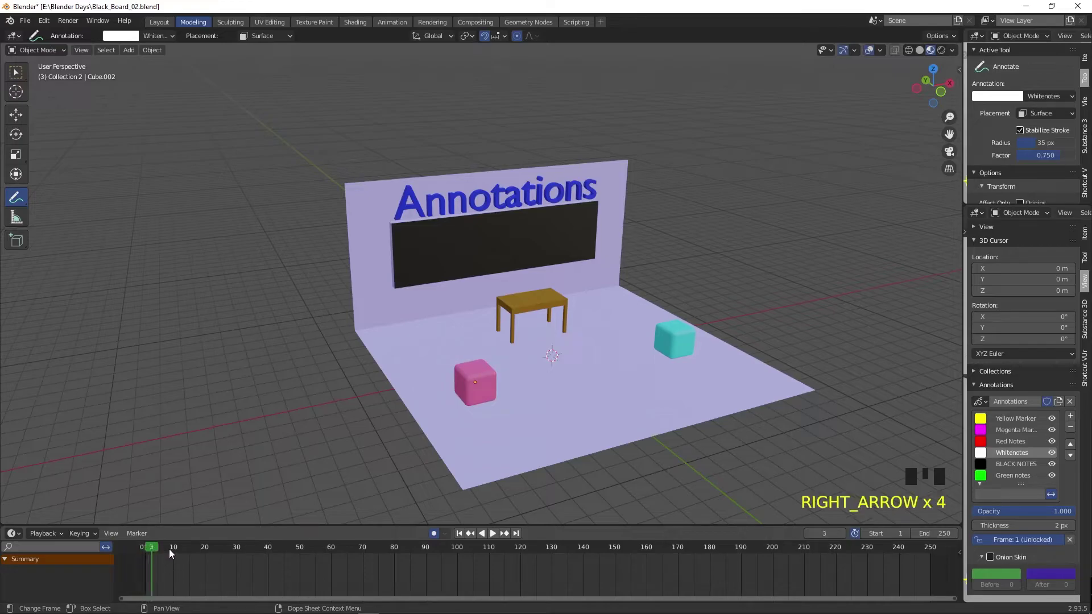
pyautogui.press('Left')
pyautogui.press('Left')
pyautogui.press('Left')
pyautogui.press('Left')
pyautogui.press('Left')
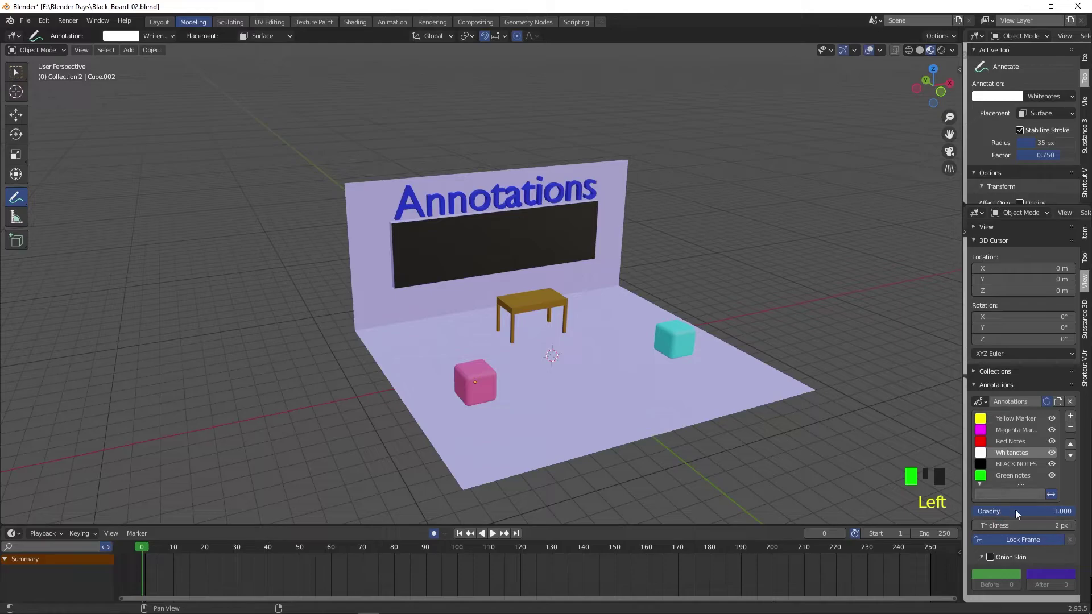
# - Set the Whitenotes layer's stroke thickness to 3 px
pyautogui.click(1053, 525)
pyautogui.write('3')
pyautogui.click(1053, 530)
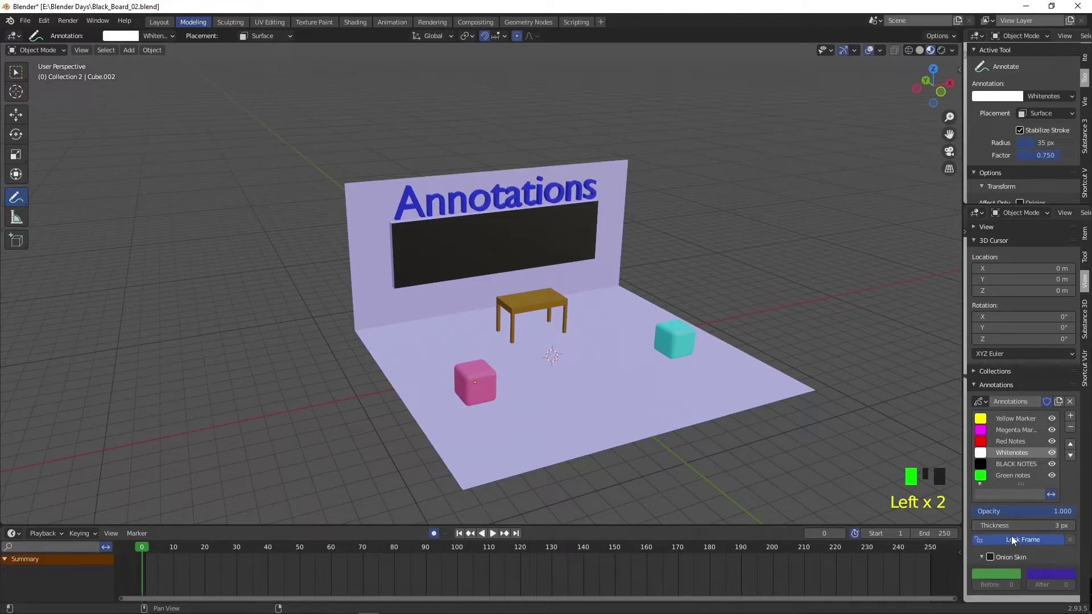
# - On the Yellow Marker layer, try short freehand strokes beside the scene at frame 0 and turn off Stabilize Stroke
pyautogui.click(16, 200)
pyautogui.click(1018, 418)
pyautogui.moveTo(867, 350); pyautogui.dragTo(945, 496)
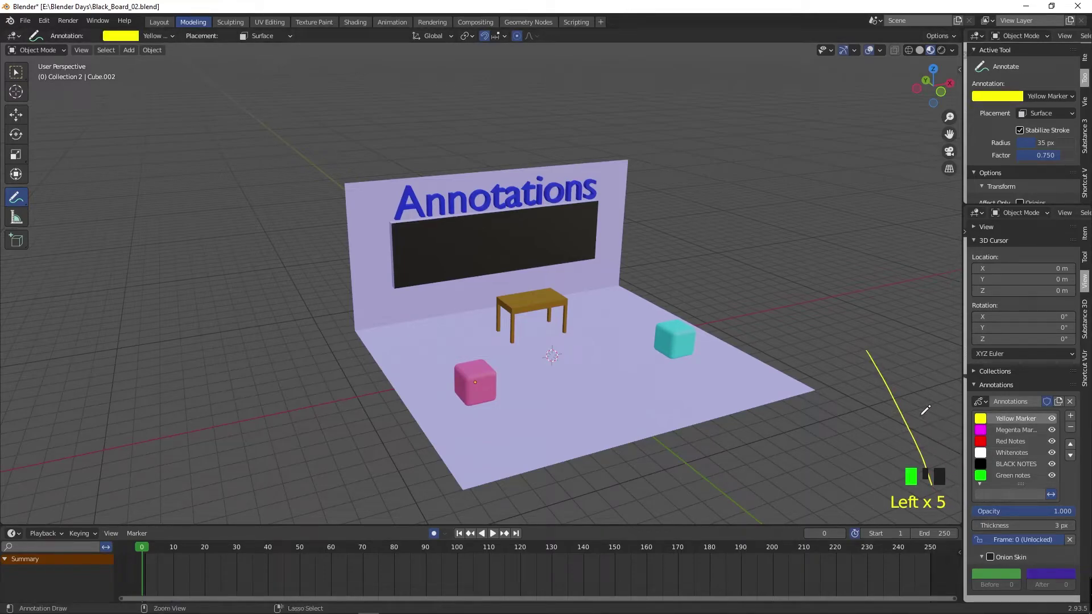
pyautogui.hotkey('ctrl', 'z')
pyautogui.moveTo(755, 230); pyautogui.dragTo(758, 230)
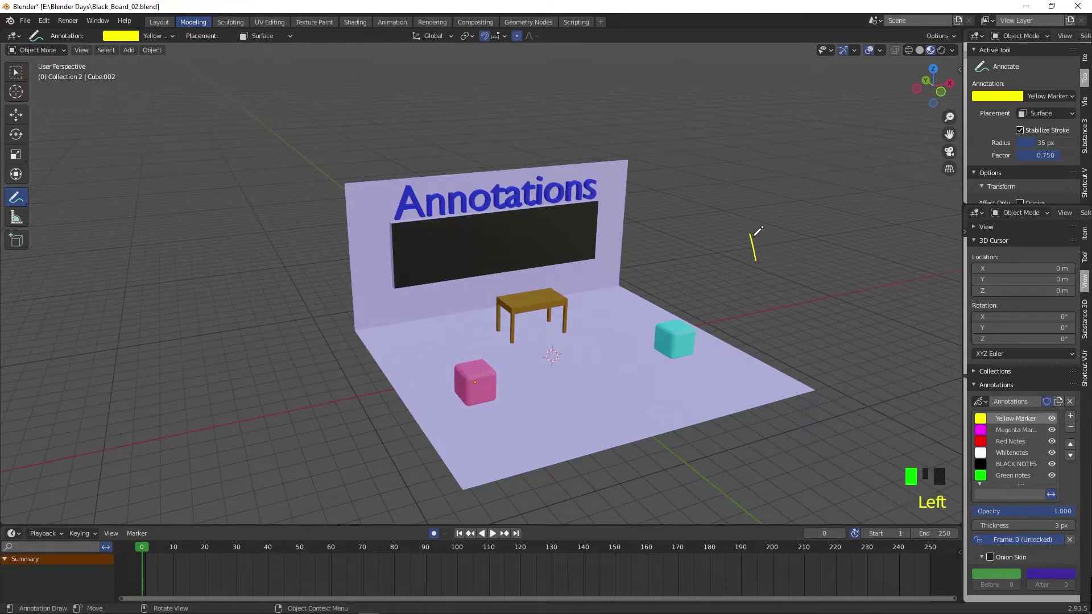
pyautogui.click(1037, 131)
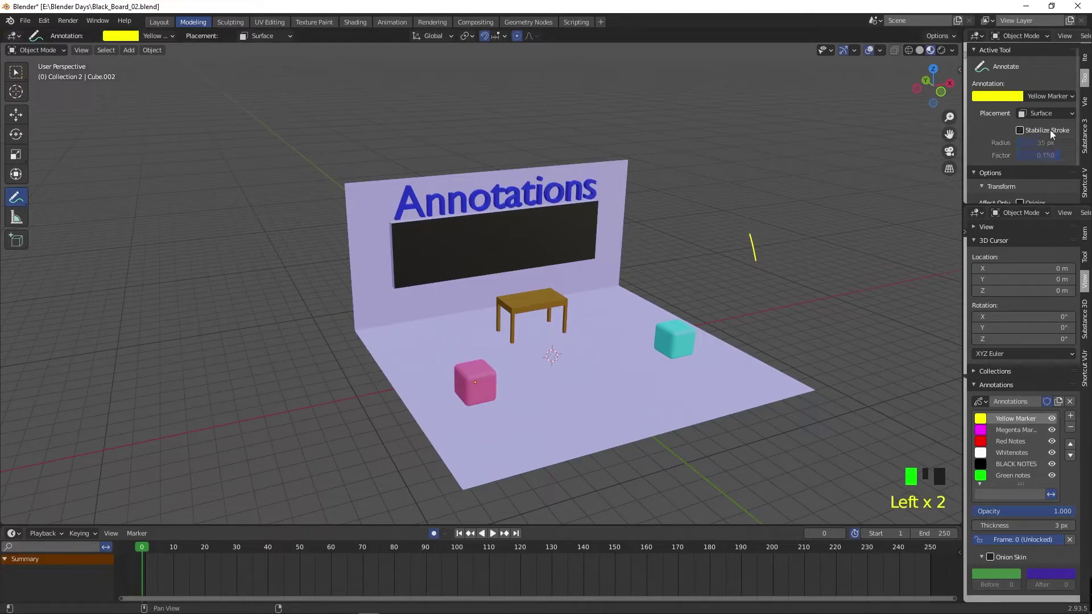
pyautogui.click(756, 233)
# - Advance the timeline to frame 5 and handwrite "5" in yellow just above the timeline
pyautogui.press('Right')
pyautogui.moveTo(150, 502)
pyautogui.mouseDown()
pyautogui.moveTo(153, 515)
pyautogui.moveTo(207, 497)
pyautogui.moveTo(184, 502)
pyautogui.moveTo(188, 490)
pyautogui.mouseUp()
pyautogui.press('Right')
pyautogui.press('Right')
pyautogui.press('Right')
pyautogui.click(161, 512)
# - Advance to frame 10 and handwrite "10" in yellow just above the timeline's frame 10 mark
pyautogui.press('Right')
pyautogui.press('Right')
pyautogui.press('Right')
pyautogui.press('Right')
pyautogui.press('Right')
pyautogui.press('Right')
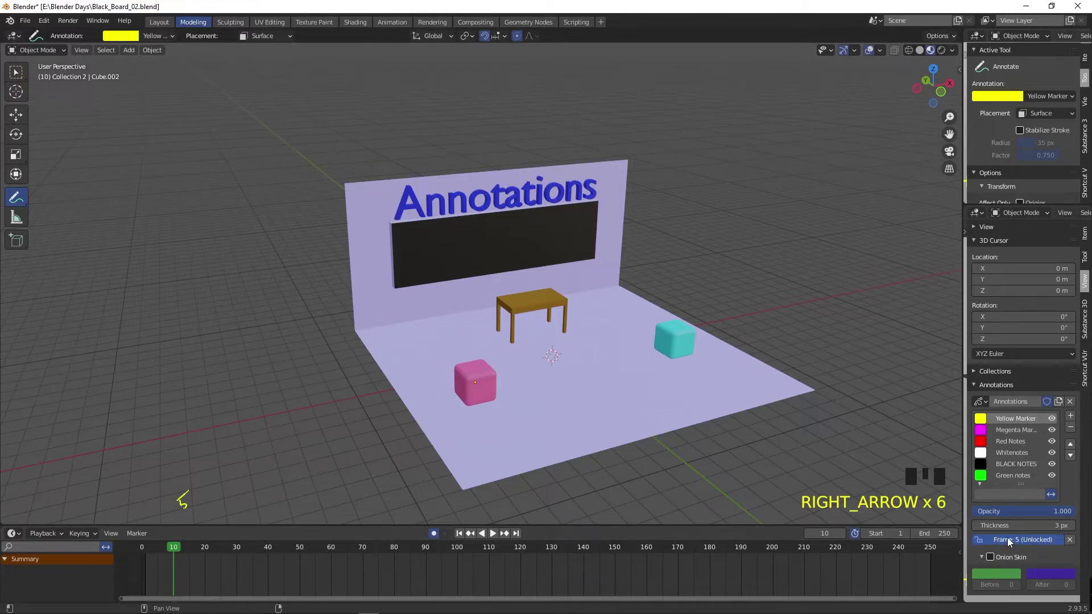
pyautogui.moveTo(169, 489)
pyautogui.mouseDown()
pyautogui.moveTo(182, 512)
pyautogui.moveTo(196, 488)
pyautogui.mouseUp()
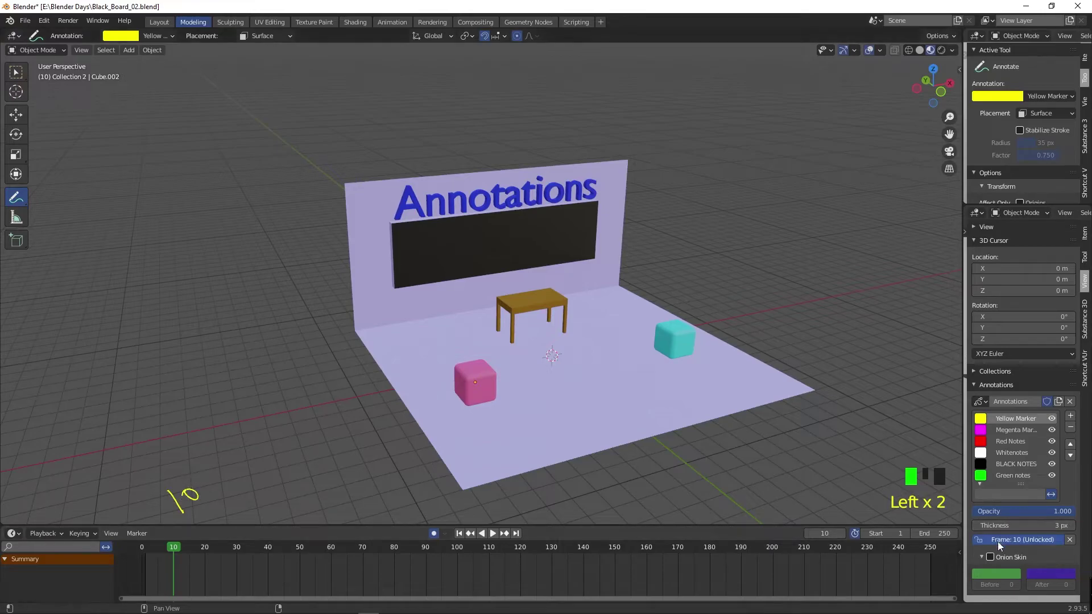
# - Lock the frame 10 annotation, handwrite "20" and "30" beside the yellow "10" while advancing to frame 13, and unlock it
pyautogui.click(1008, 538)
pyautogui.press('Right')
pyautogui.press('Right')
pyautogui.moveTo(220, 490)
pyautogui.mouseDown()
pyautogui.moveTo(239, 509)
pyautogui.moveTo(243, 487)
pyautogui.moveTo(278, 500)
pyautogui.moveTo(271, 519)
pyautogui.moveTo(296, 499)
pyautogui.mouseUp()
pyautogui.press('Right')
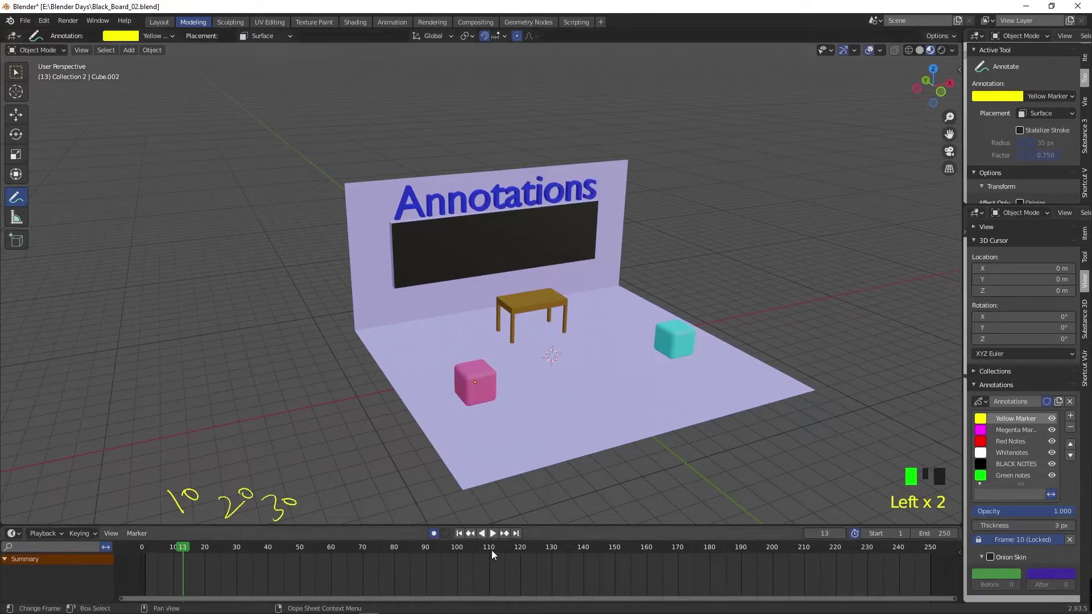
pyautogui.click(999, 540)
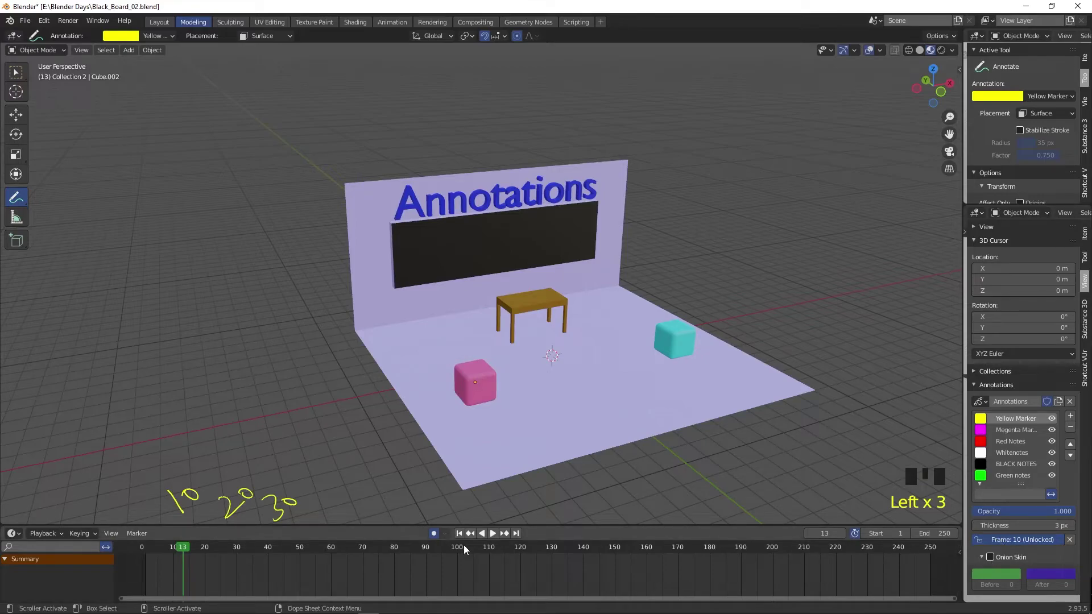
# - Advance frame by frame from 14 to 16, handwriting each frame's number in yellow above the timeline
pyautogui.press('Right')
pyautogui.moveTo(266, 455)
pyautogui.mouseDown()
pyautogui.moveTo(274, 478)
pyautogui.moveTo(308, 484)
pyautogui.moveTo(327, 452)
pyautogui.mouseUp()
pyautogui.press('Right')
pyautogui.press('Right')
pyautogui.moveTo(232, 498); pyautogui.dragTo(241, 515)
pyautogui.moveTo(246, 497); pyautogui.dragTo(258, 505)
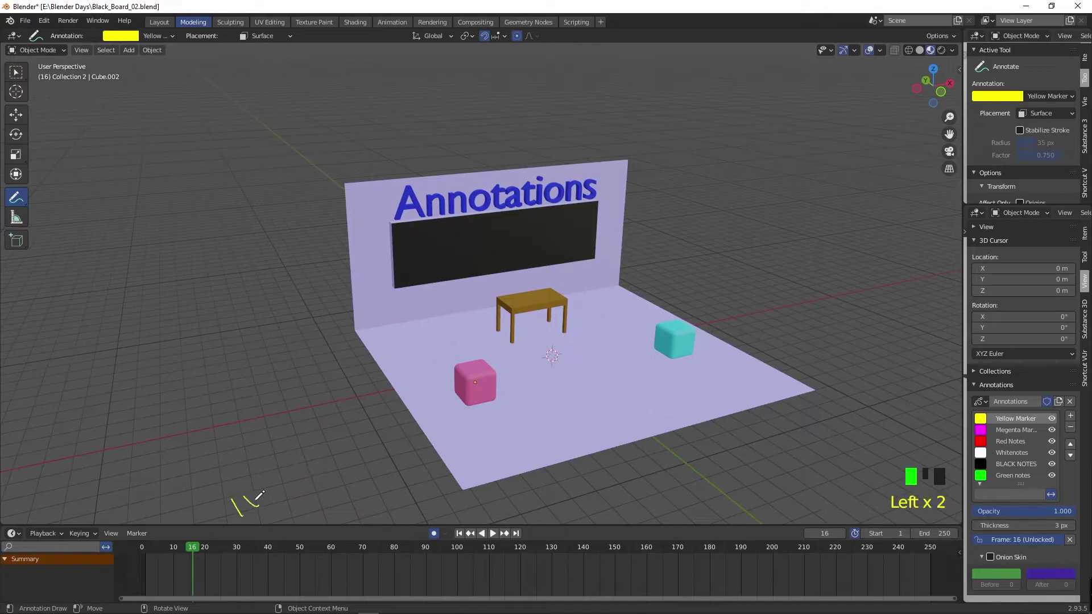
# - Step backward and forward through the annotated frames to examine which yellow note belongs to each
pyautogui.press('Left')
pyautogui.press('Left')
pyautogui.press('Left')
pyautogui.press('Left')
pyautogui.press('Left')
pyautogui.press('Left')
pyautogui.press('Left')
pyautogui.press('Left')
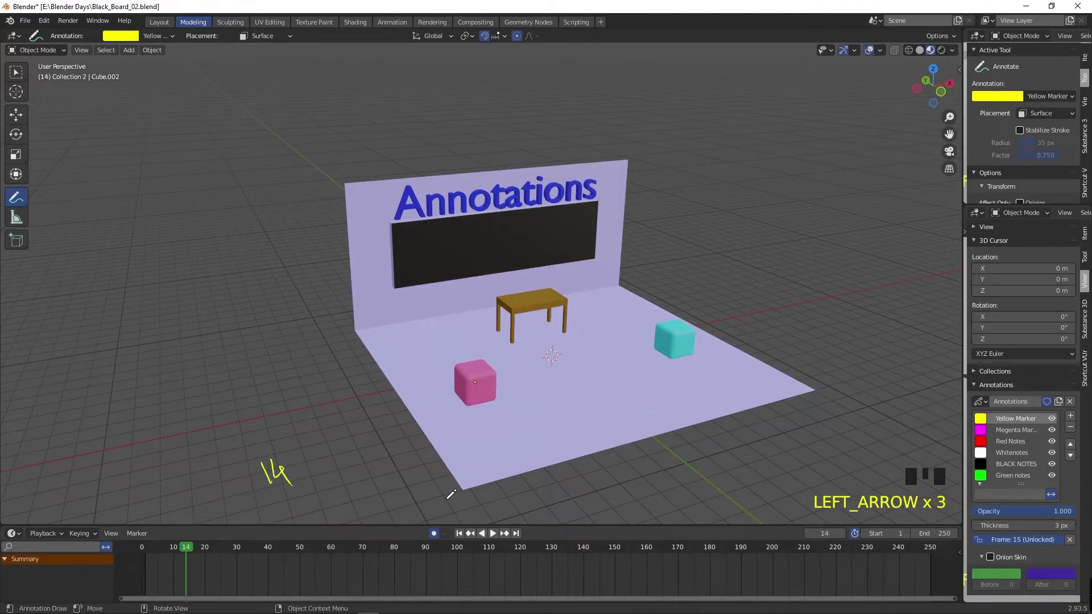
pyautogui.press('Right')
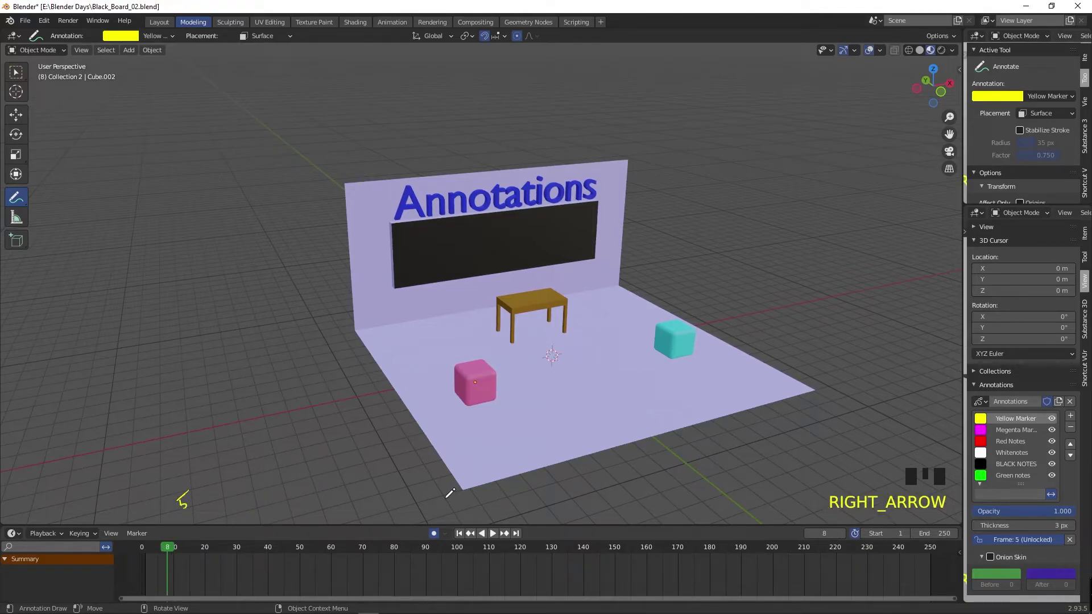
pyautogui.press('Right')
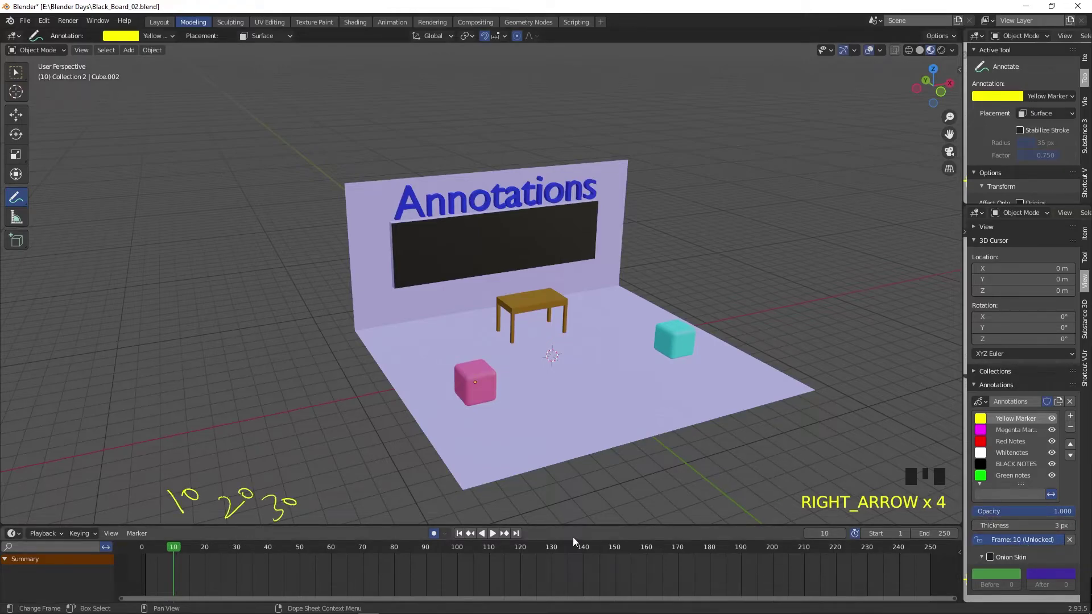
# - Lock the frame 10 annotation and advance the timeline through the following frames
pyautogui.click(1032, 539)
pyautogui.press('Right')
pyautogui.press('Right')
pyautogui.press('Right')
pyautogui.press('Right')
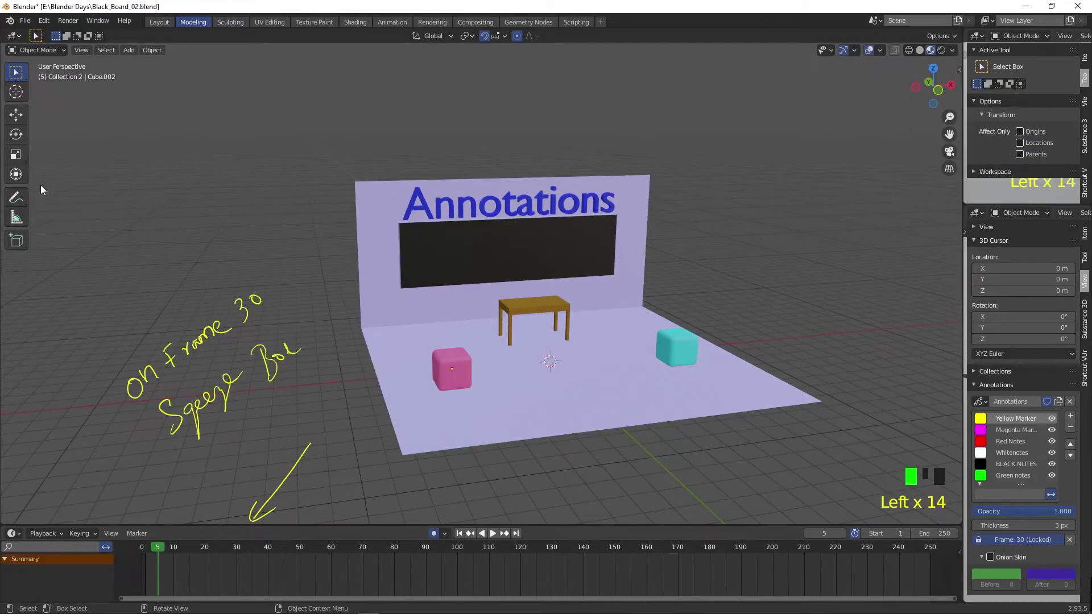
# - Erase the yellow "On Frame 30" note beside the scene with the Annotate Eraser
pyautogui.click(15, 198)
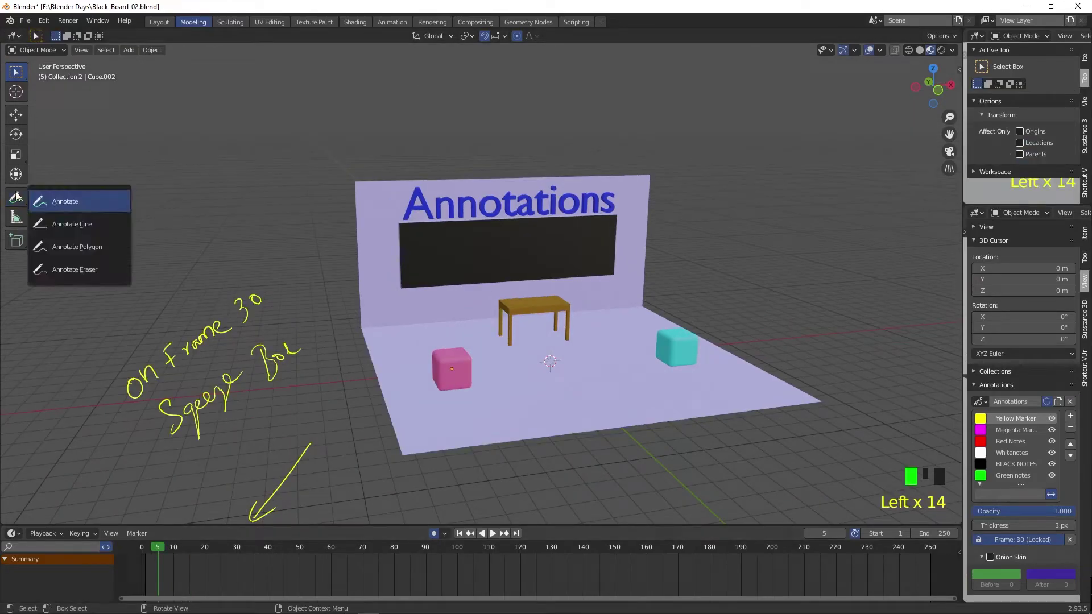
pyautogui.click(74, 269)
pyautogui.moveTo(259, 321)
pyautogui.mouseDown()
pyautogui.moveTo(233, 323)
pyautogui.moveTo(266, 414)
pyautogui.moveTo(694, 519)
pyautogui.moveTo(155, 478)
pyautogui.mouseUp()
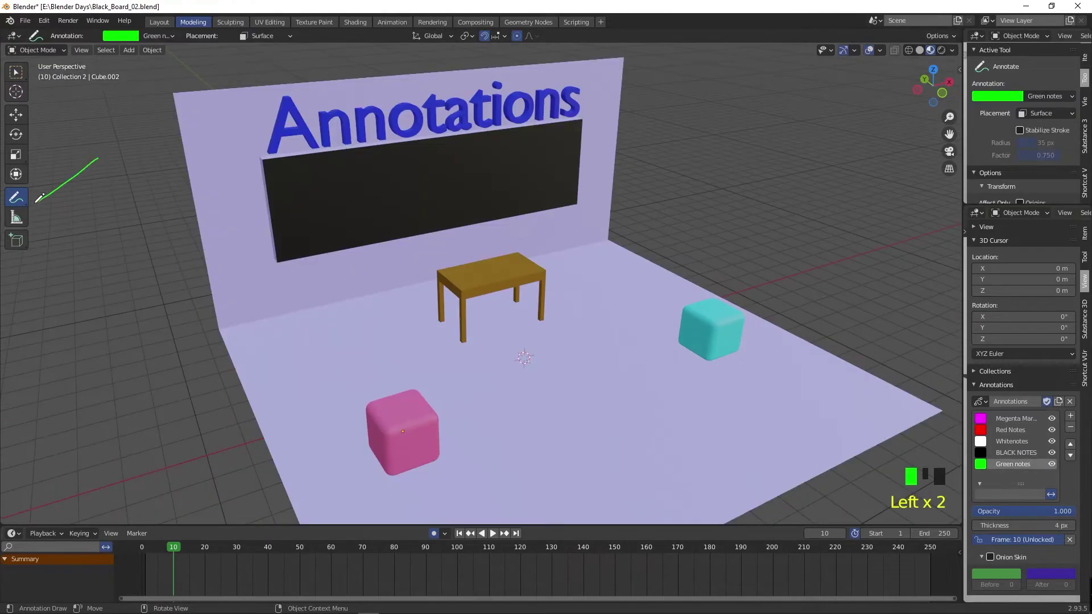
# - Draw a green arrow pointing at the Measure tool, handwrite "Measure" beside it, and undo these strokes
pyautogui.moveTo(37, 199); pyautogui.dragTo(32, 203)
pyautogui.moveTo(44, 249)
pyautogui.mouseDown()
pyautogui.moveTo(52, 219)
pyautogui.moveTo(62, 233)
pyautogui.moveTo(119, 196)
pyautogui.mouseUp()
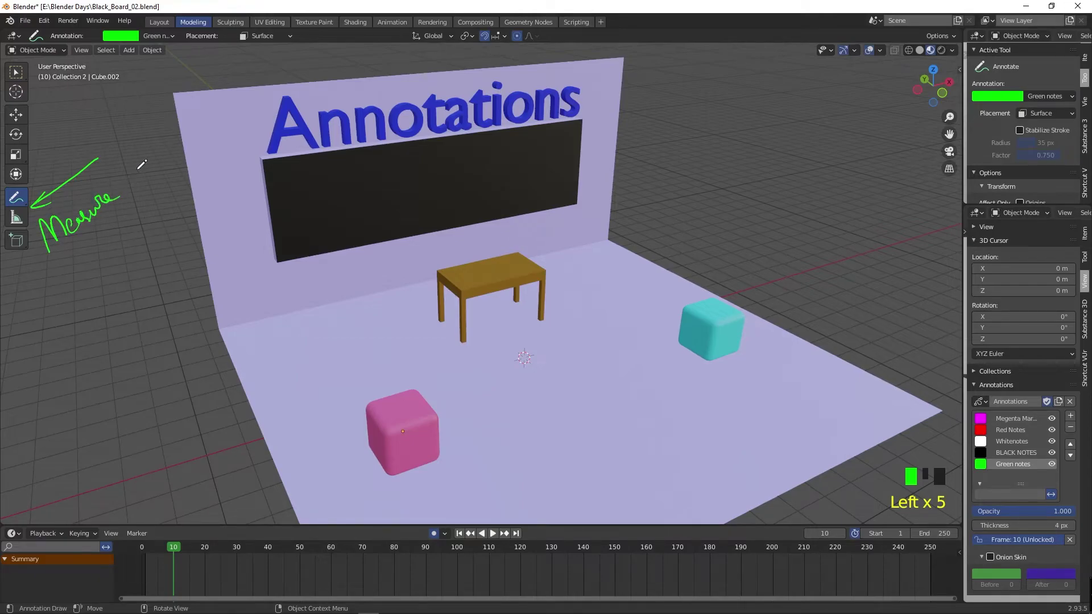
pyautogui.hotkey('ctrl', 'z')
pyautogui.hotkey('ctrl', 'z')
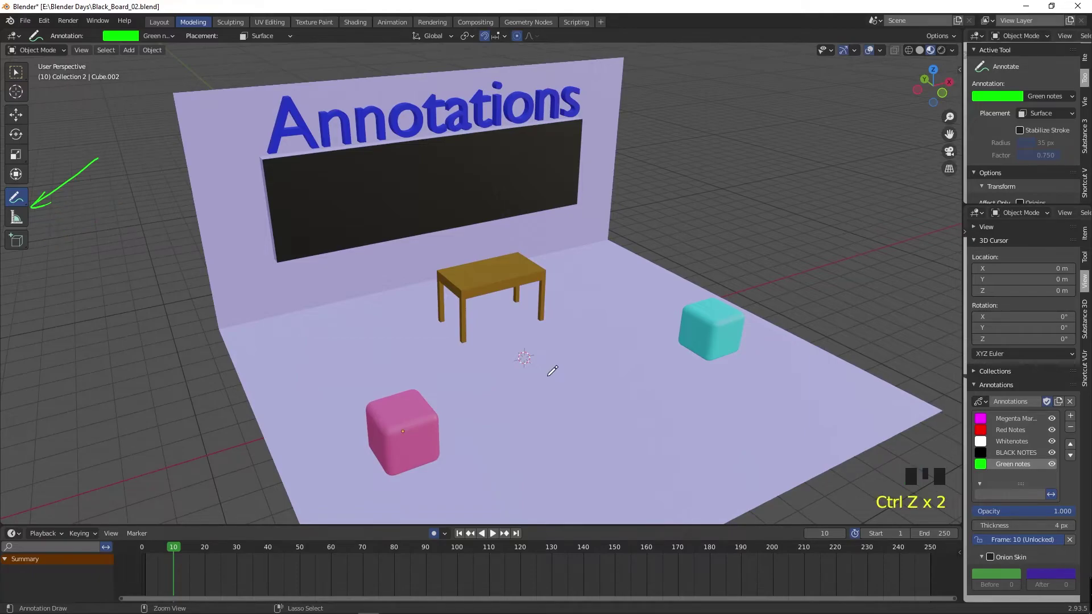
pyautogui.hotkey('ctrl', 'z')
pyautogui.hotkey('ctrl', 'z')
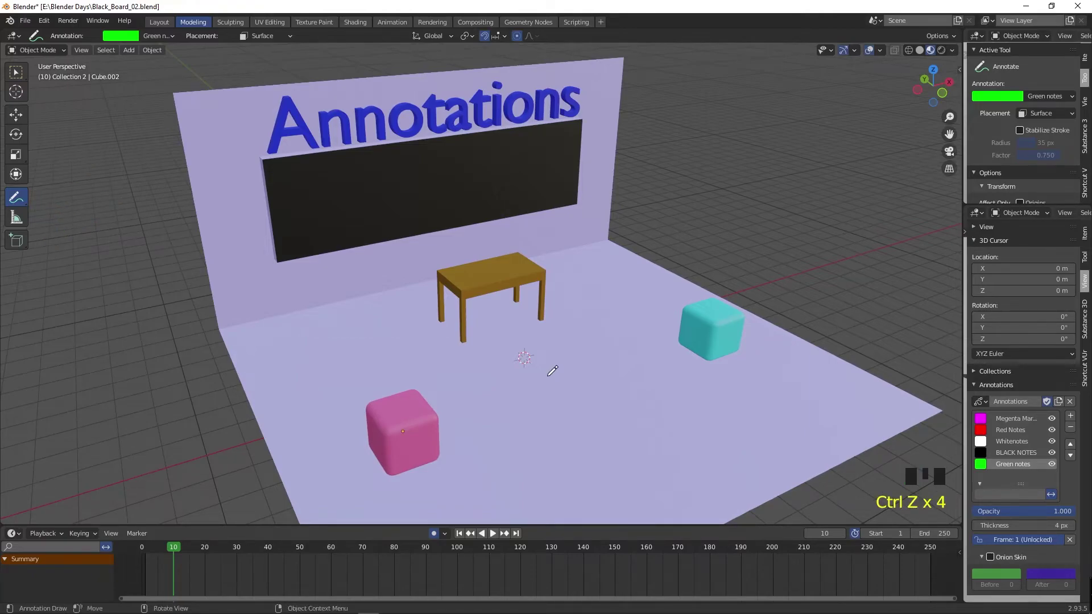
# - Measure the back wall's height along its outer vertical edge with a ruler snapped to the corners
pyautogui.moveTo(467, 283); pyautogui.dragTo(561, 296, button='middle')
pyautogui.click(16, 217)
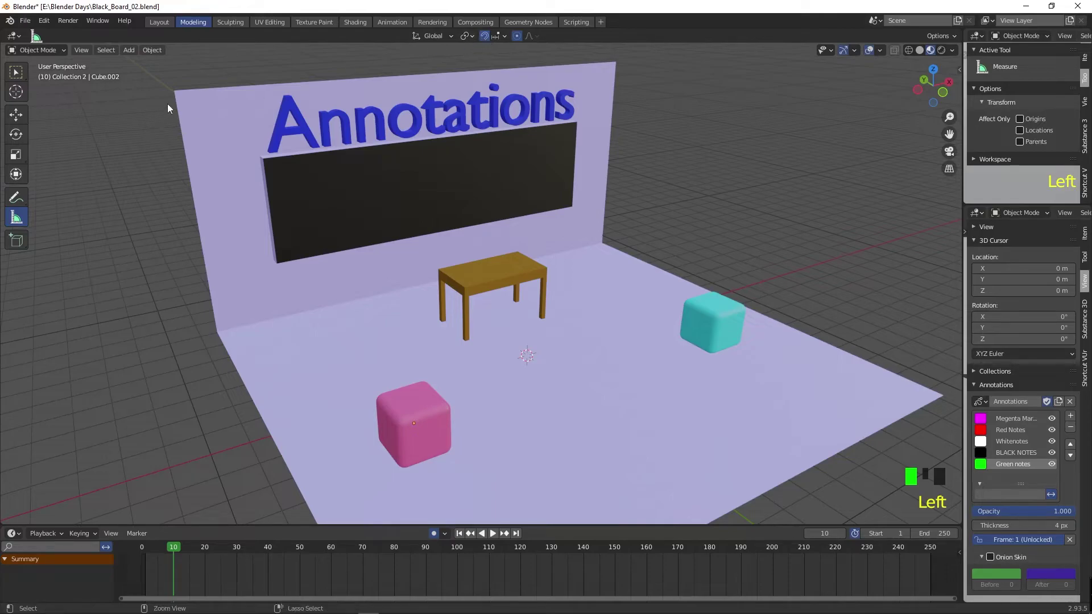
pyautogui.keyDown('ctrl'); pyautogui.moveTo(174, 91); pyautogui.dragTo(217, 335); pyautogui.keyUp('ctrl')
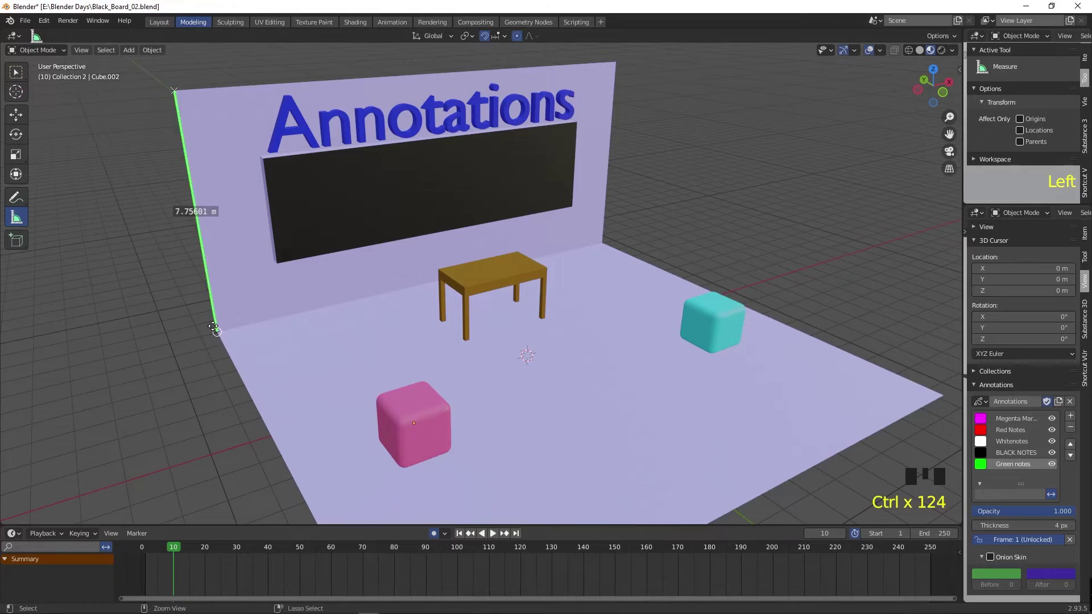
pyautogui.moveTo(308, 346)
pyautogui.mouseDown(button='middle')
pyautogui.moveTo(373, 319)
pyautogui.moveTo(313, 341)
pyautogui.mouseUp(button='middle')
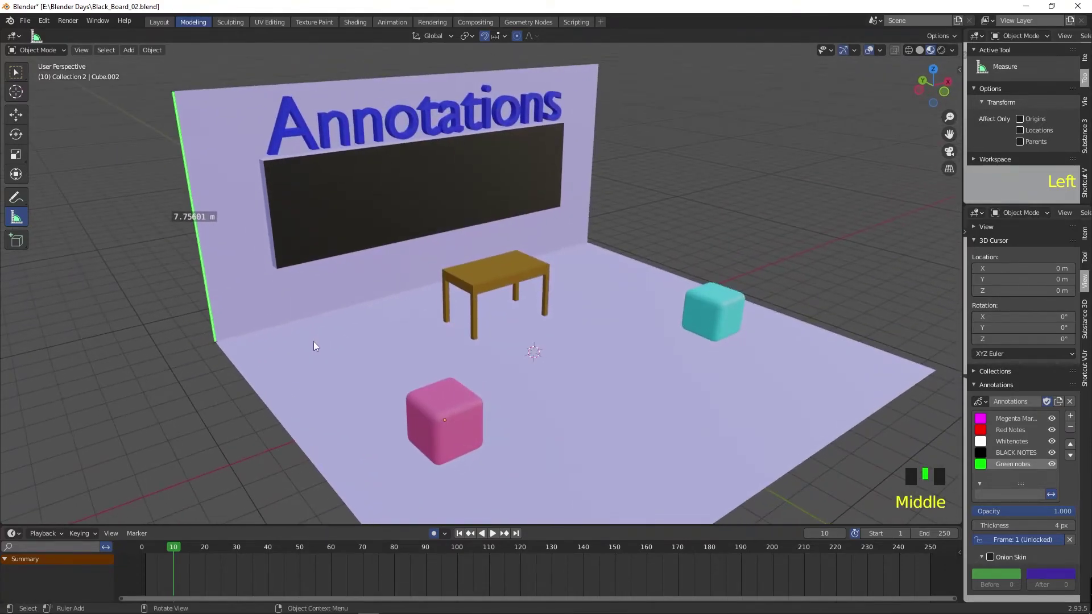
# - Measure the floor from the back wall's base to its front edge, switching the active annotation layer before and after
pyautogui.click(1000, 418)
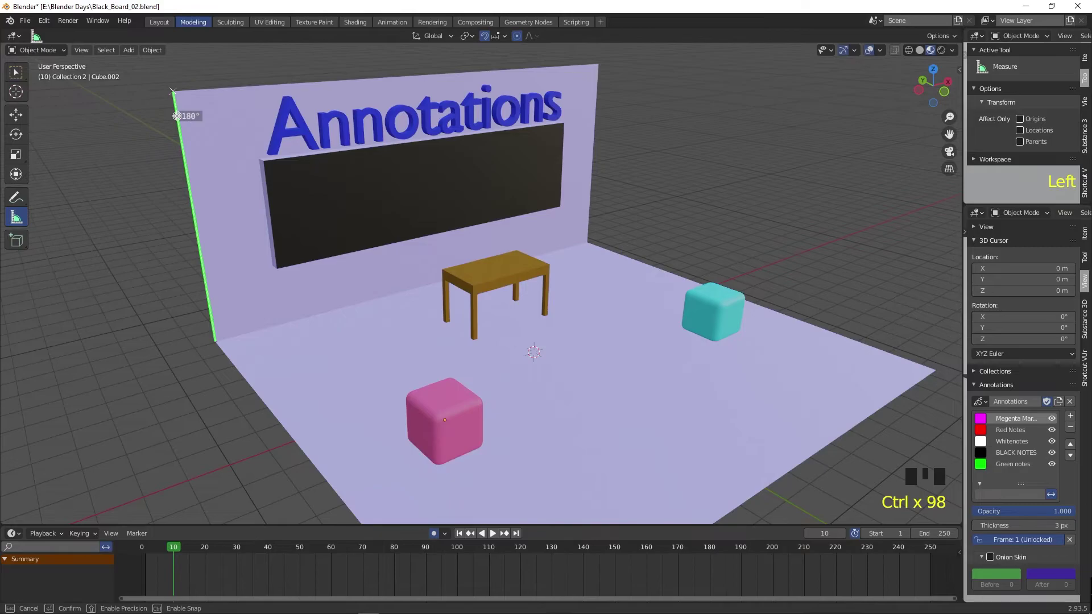
pyautogui.hotkey('ctrl', 'z')
pyautogui.hotkey('ctrl', 'shift', 'z')
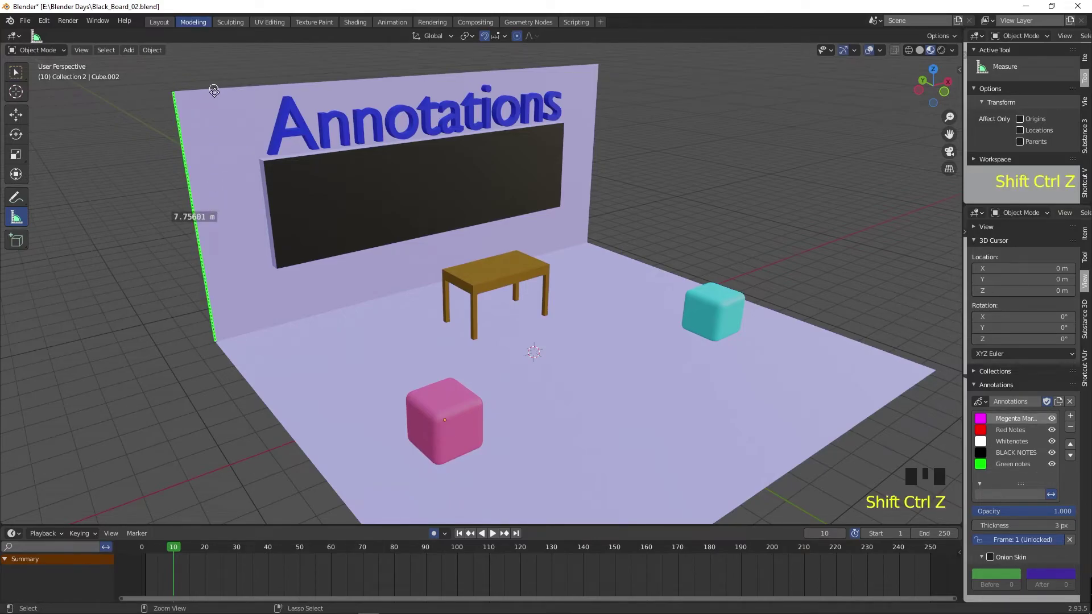
pyautogui.keyDown('ctrl'); pyautogui.moveTo(386, 296); pyautogui.dragTo(722, 518); pyautogui.keyUp('ctrl')
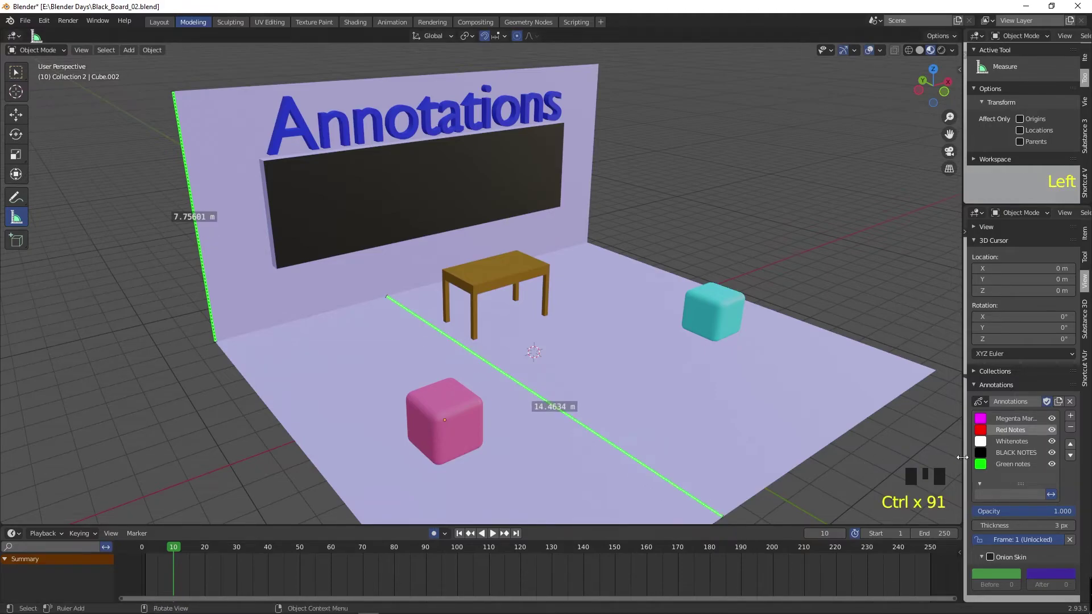
pyautogui.click(1012, 465)
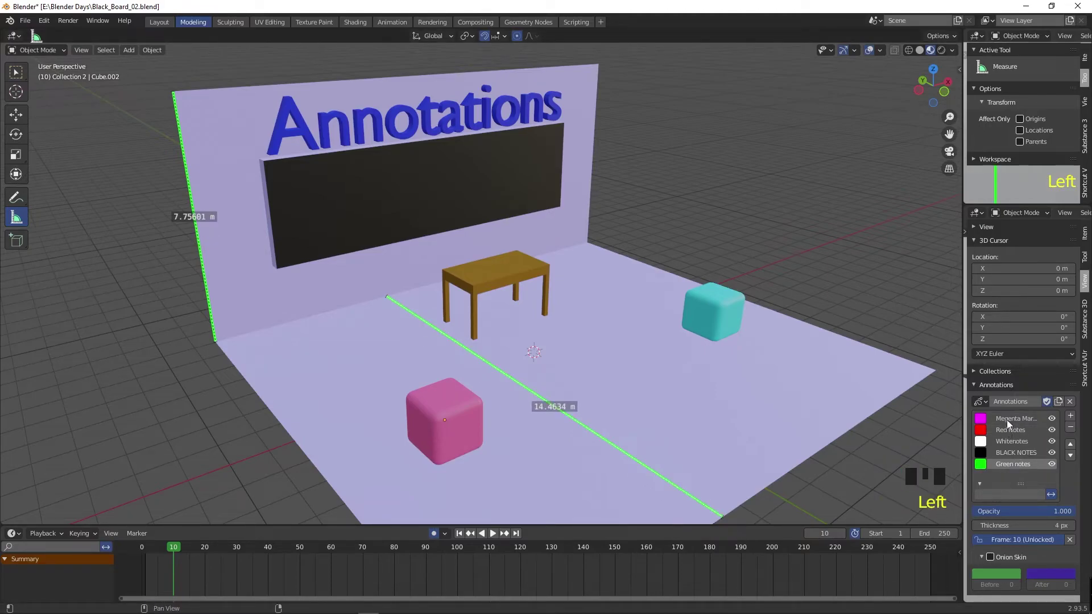
# - Measure the floor's depth along its side and its width near the front edge with snapped rulers
pyautogui.hotkey('ctrl', 'z')
pyautogui.moveTo(352, 285)
pyautogui.keyDown('ctrl'); pyautogui.mouseDown()
pyautogui.moveTo(450, 405)
pyautogui.moveTo(515, 438)
pyautogui.moveTo(497, 449)
pyautogui.mouseUp(); pyautogui.keyUp('ctrl')
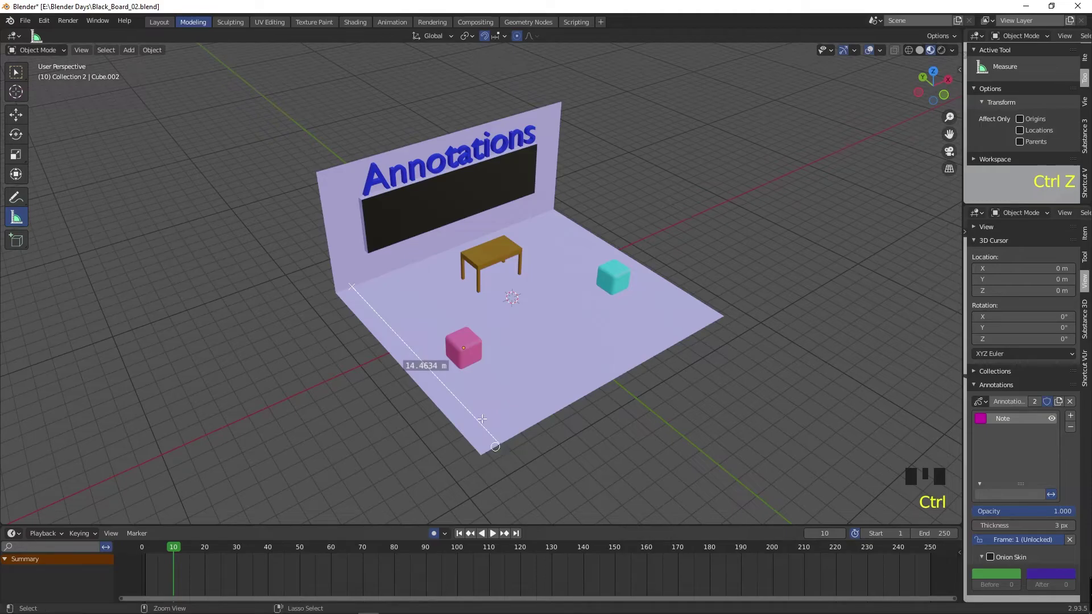
pyautogui.keyDown('ctrl'); pyautogui.moveTo(450, 424); pyautogui.dragTo(694, 298); pyautogui.keyUp('ctrl')
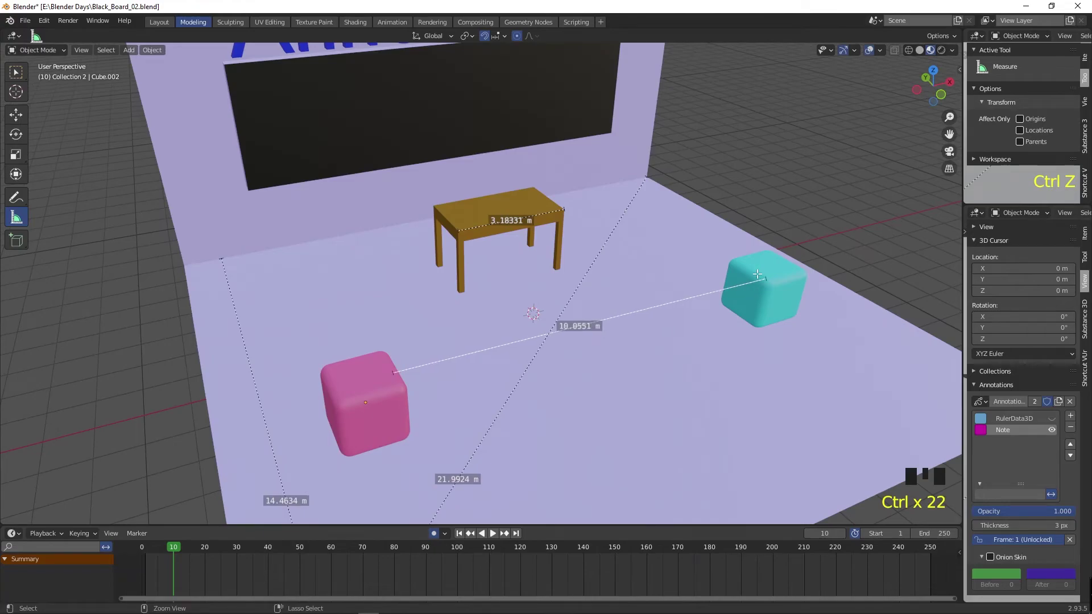
# - Undo the last ruler and measure the distance between the pink and cyan cubes
pyautogui.hotkey('ctrl', 'z')
pyautogui.moveTo(455, 446); pyautogui.dragTo(446, 426, button='middle')
pyautogui.keyDown('ctrl'); pyautogui.moveTo(311, 377); pyautogui.dragTo(709, 344); pyautogui.keyUp('ctrl')
# - Measure the blackboard's height with the ruler's surface measurement and undo the last extra rulers
pyautogui.moveTo(449, 228); pyautogui.dragTo(447, 219, button='middle')
pyautogui.keyDown('ctrl'); pyautogui.keyDown('shift'); pyautogui.moveTo(301, 142); pyautogui.dragTo(305, 278); pyautogui.keyUp('shift'); pyautogui.keyUp('ctrl')
pyautogui.keyDown('ctrl'); pyautogui.keyDown('shift'); pyautogui.moveTo(280, 177); pyautogui.dragTo(284, 280); pyautogui.keyUp('shift'); pyautogui.keyUp('ctrl')
pyautogui.moveTo(451, 264); pyautogui.dragTo(477, 238, button='middle')
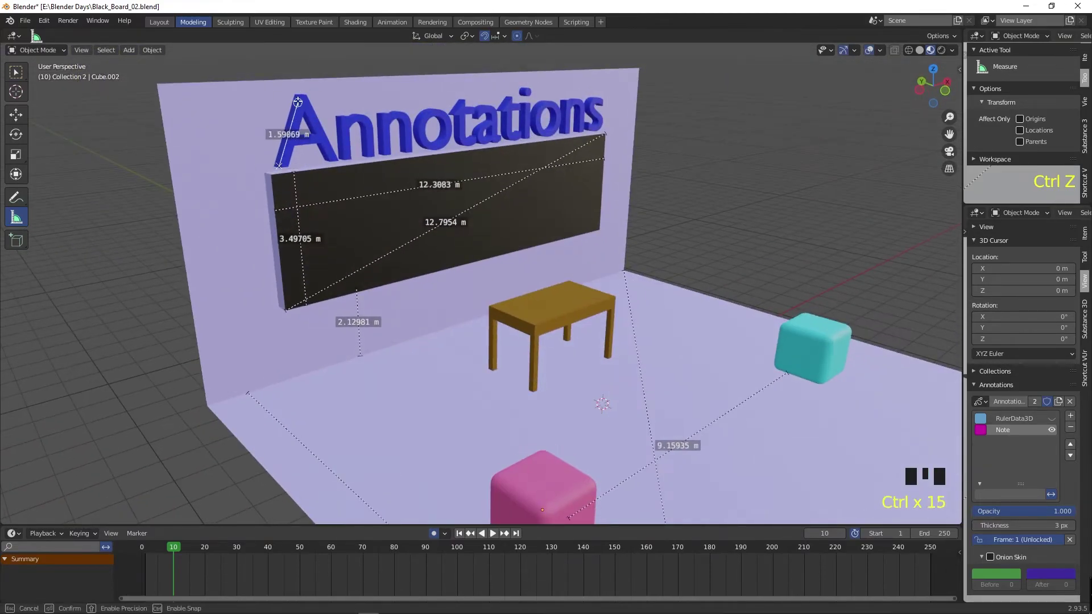
pyautogui.moveTo(284, 114); pyautogui.dragTo(263, 151, button='middle')
pyautogui.hotkey('ctrl', 'z')
pyautogui.keyDown('shift'); pyautogui.moveTo(539, 355); pyautogui.dragTo(529, 295, button='middle'); pyautogui.keyUp('shift')
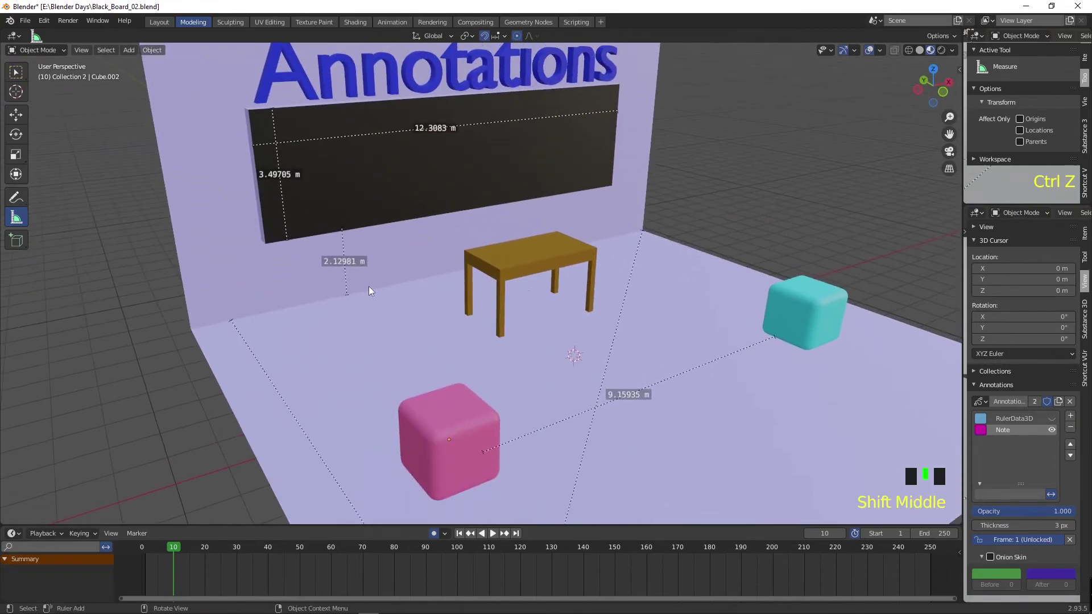
# - Toggle the RulerData3D layer's visibility and return to the Measure tool to inspect the rulers
pyautogui.click(16, 197)
pyautogui.hotkey('ctrl', 'z')
pyautogui.click(1051, 419)
pyautogui.click(16, 217)
pyautogui.keyDown('shift'); pyautogui.moveTo(628, 373); pyautogui.dragTo(546, 327, button='middle'); pyautogui.keyUp('shift')
pyautogui.click(569, 360)
pyautogui.click(562, 361)
pyautogui.keyDown('ctrl'); pyautogui.moveTo(574, 326); pyautogui.dragTo(579, 362, button='middle'); pyautogui.keyUp('ctrl')
# - Switch to the Annotate tool and activate the Green notes layer of the "Annotations" data
pyautogui.click(16, 198)
pyautogui.moveTo(677, 224); pyautogui.dragTo(685, 255)
pyautogui.hotkey('ctrl', 'z')
pyautogui.click(981, 401)
pyautogui.click(996, 418)
pyautogui.click(1012, 464)
# - Handwrite "Measure is also" in green above the cyan cube and "Not Renderable" on the blackboard
pyautogui.moveTo(648, 205); pyautogui.dragTo(726, 195)
pyautogui.moveTo(691, 259); pyautogui.dragTo(705, 238)
pyautogui.moveTo(710, 281); pyautogui.dragTo(742, 264)
pyautogui.moveTo(321, 213); pyautogui.dragTo(332, 176)
pyautogui.moveTo(344, 187)
pyautogui.mouseDown()
pyautogui.moveTo(364, 199)
pyautogui.moveTo(488, 172)
pyautogui.mouseUp()
pyautogui.moveTo(392, 315)
pyautogui.mouseDown(button='middle')
pyautogui.moveTo(568, 292)
pyautogui.moveTo(413, 315)
pyautogui.mouseUp(button='middle')
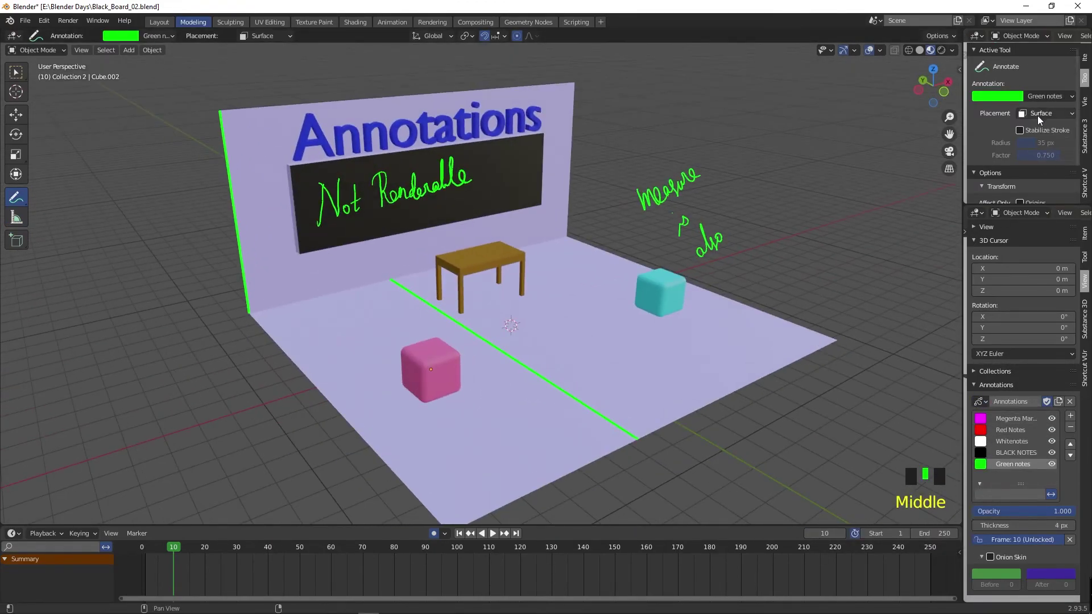
# - Hide all five layers in the annotation layer list
pyautogui.click(16, 218)
pyautogui.click(16, 197)
pyautogui.click(1052, 418)
pyautogui.click(1052, 430)
pyautogui.click(1051, 441)
pyautogui.click(1051, 452)
pyautogui.click(1051, 464)
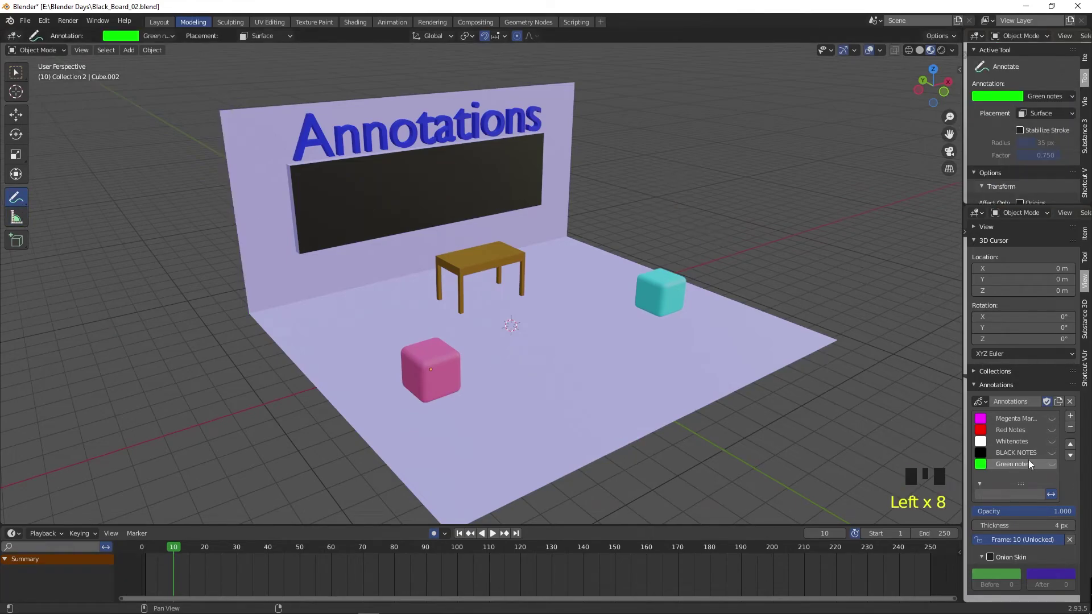
# - Select the BLACK NOTES layer and make the hidden annotation layers visible again
pyautogui.click(1015, 452)
pyautogui.click(1051, 453)
pyautogui.click(1051, 463)
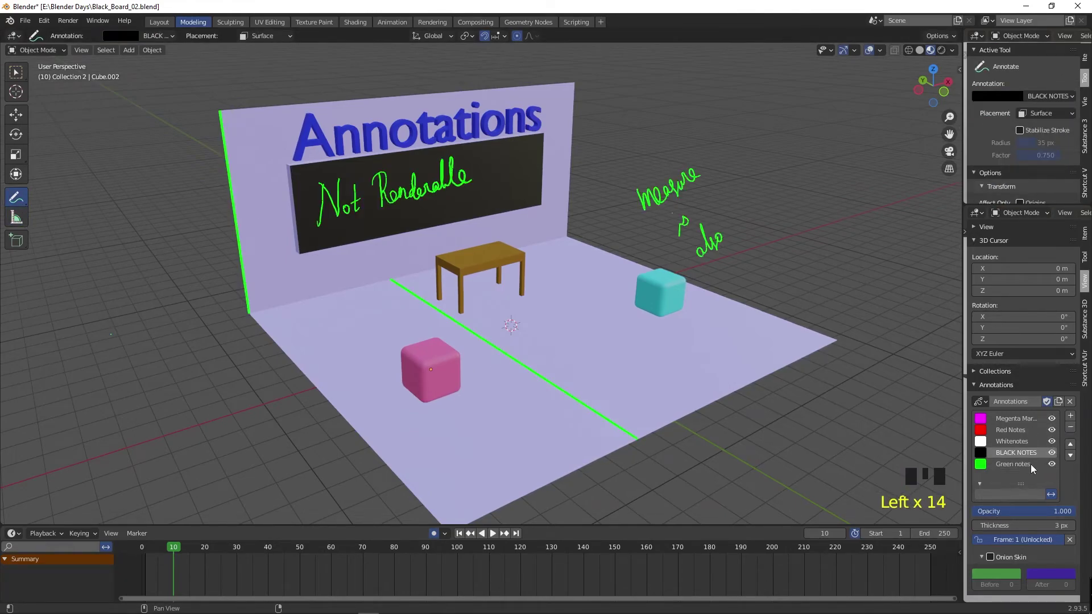
# - On the Green notes layer, set the opacity to 1.000 and the stroke thickness to 9 px
pyautogui.click(1023, 463)
pyautogui.moveTo(1019, 511)
pyautogui.mouseDown()
pyautogui.moveTo(841, 505)
pyautogui.moveTo(1075, 507)
pyautogui.mouseUp()
pyautogui.moveTo(1001, 526)
pyautogui.mouseDown()
pyautogui.moveTo(1034, 524)
pyautogui.moveTo(927, 522)
pyautogui.moveTo(1023, 523)
pyautogui.moveTo(938, 523)
pyautogui.moveTo(1015, 525)
pyautogui.mouseUp()
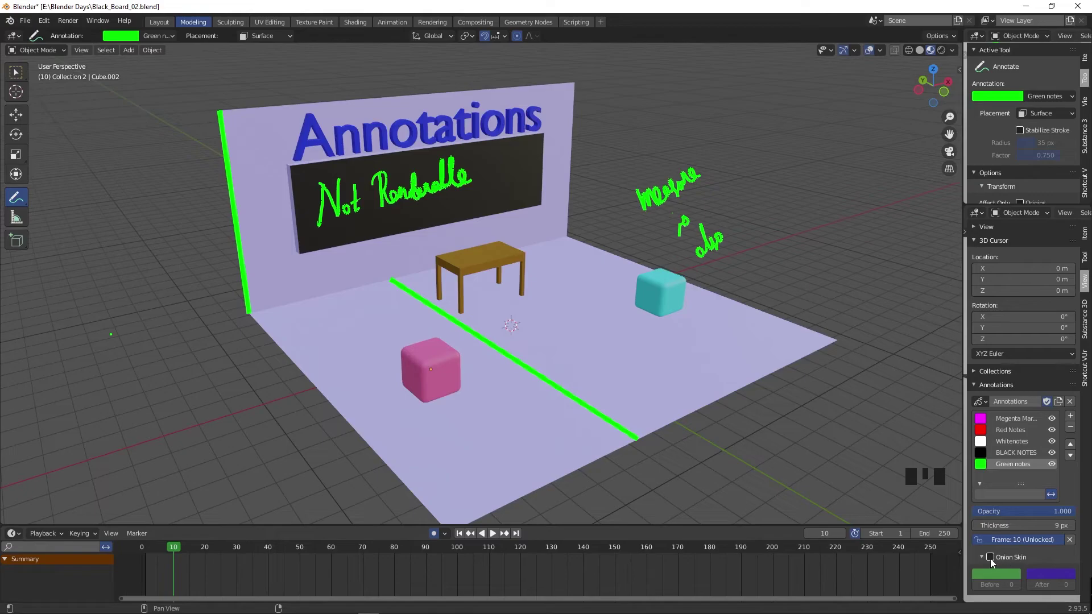
# - Turn Onion Skin on and off again for the Green notes layer
pyautogui.click(990, 558)
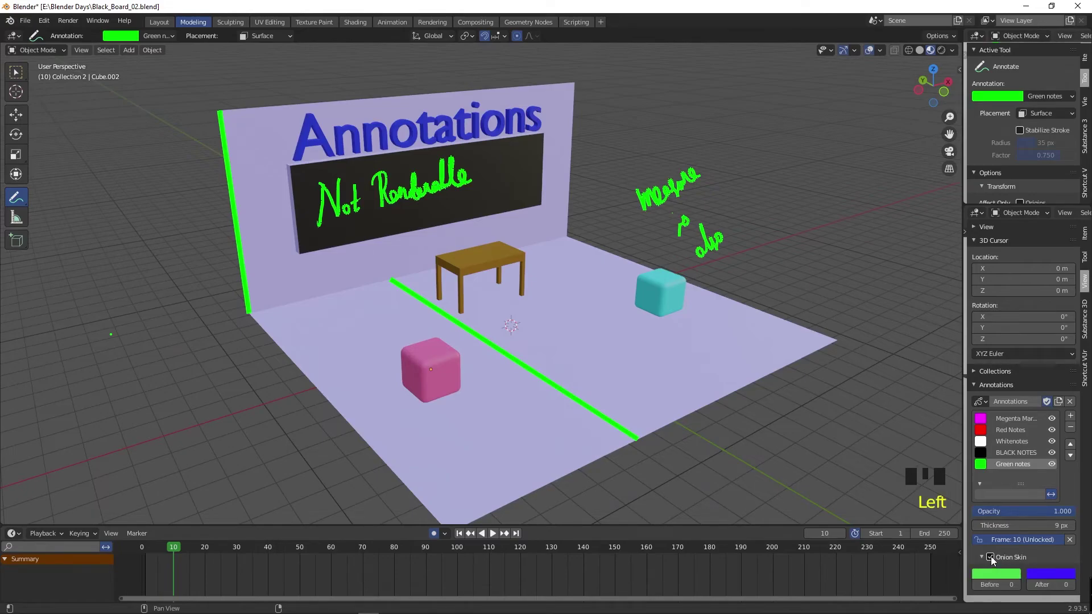
pyautogui.click(990, 557)
pyautogui.moveTo(489, 321); pyautogui.dragTo(510, 291, button='middle')
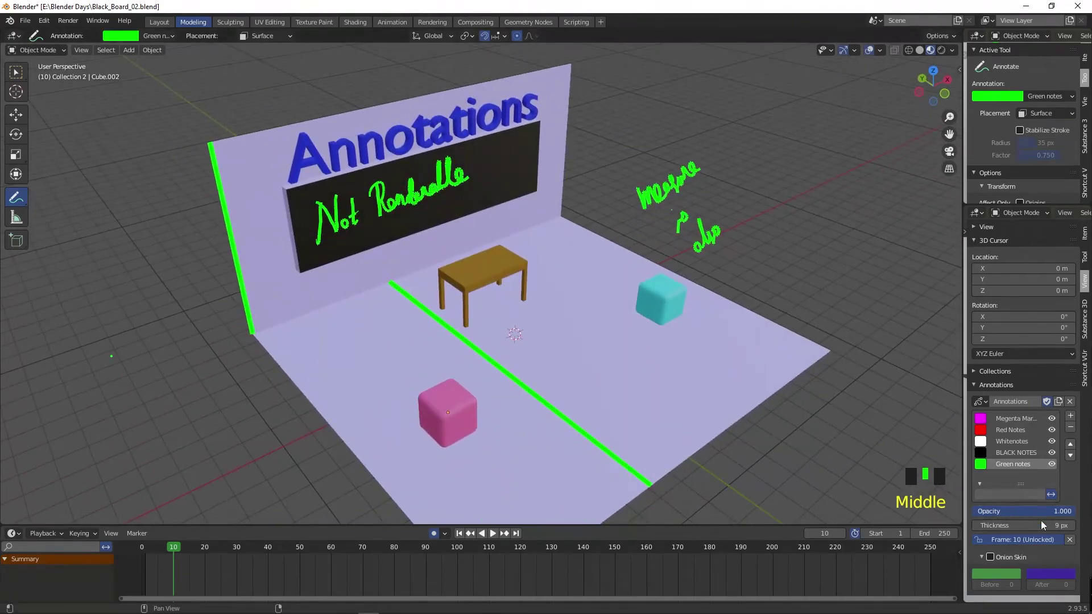
# - Set the Green notes layer's stroke thickness to 3 px
pyautogui.click(1063, 526)
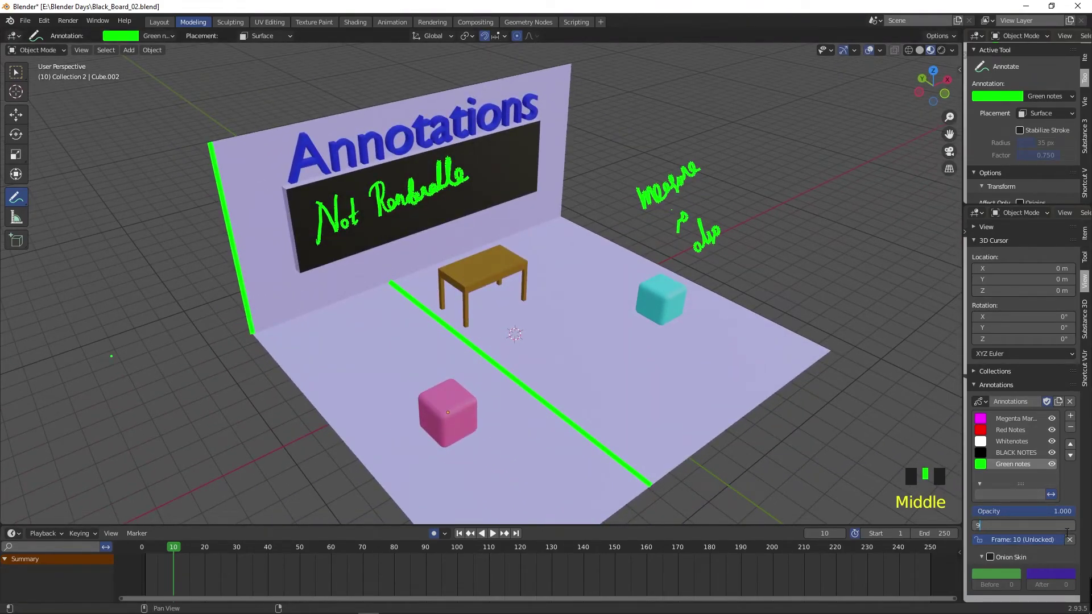
pyautogui.write('3')
pyautogui.press('Return')
pyautogui.moveTo(626, 319)
pyautogui.mouseDown(button='middle')
pyautogui.moveTo(568, 318)
pyautogui.moveTo(444, 264)
pyautogui.moveTo(602, 315)
pyautogui.moveTo(632, 307)
pyautogui.moveTo(597, 310)
pyautogui.mouseUp(button='middle')
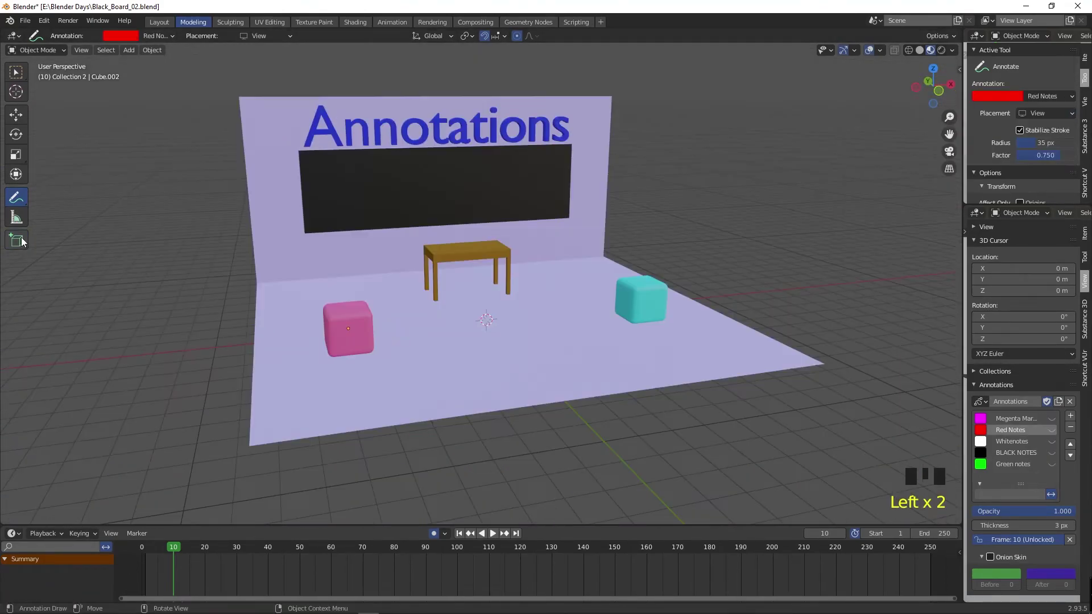
# - Draw a new box on the floor in front of the pink cube with the Add Cube tool
pyautogui.click(22, 242)
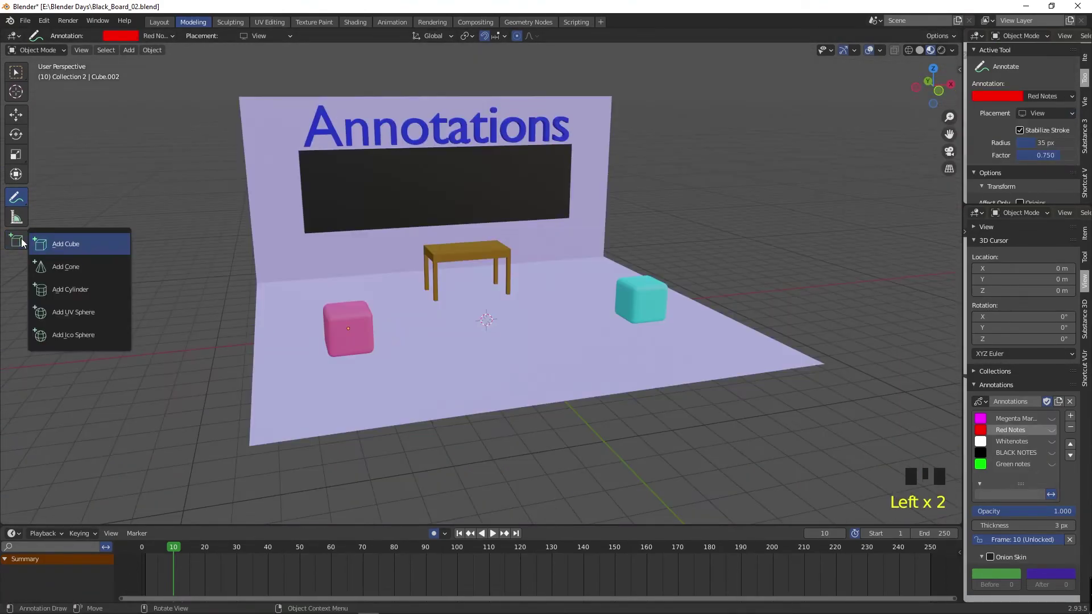
pyautogui.click(78, 249)
pyautogui.moveTo(388, 438); pyautogui.dragTo(487, 458)
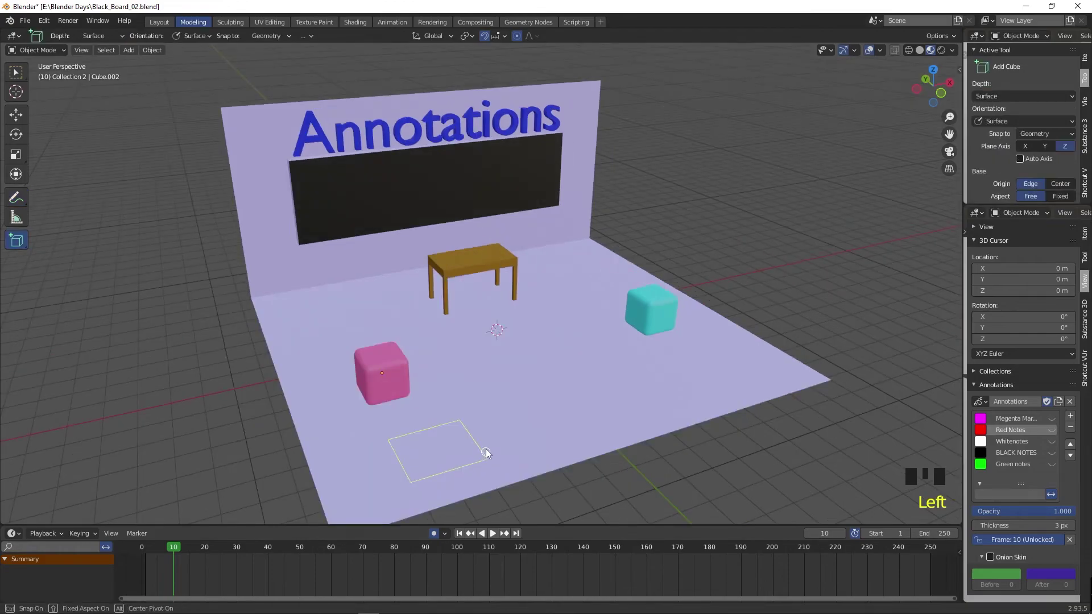
pyautogui.click(488, 387)
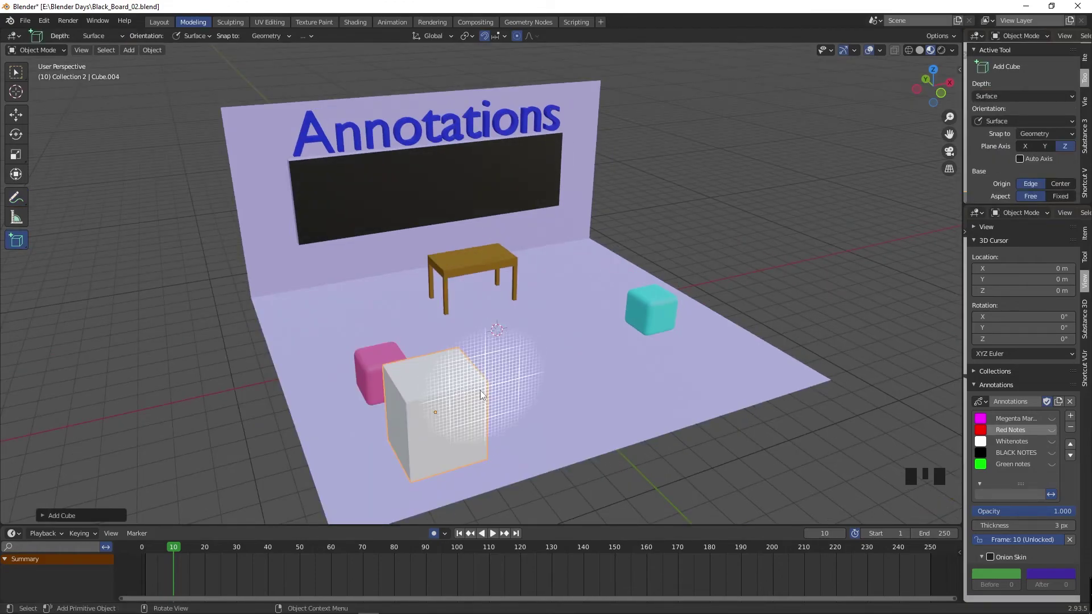
# - Draw a small upright cone on top of the white box with the Add Cone tool
pyautogui.click(19, 241)
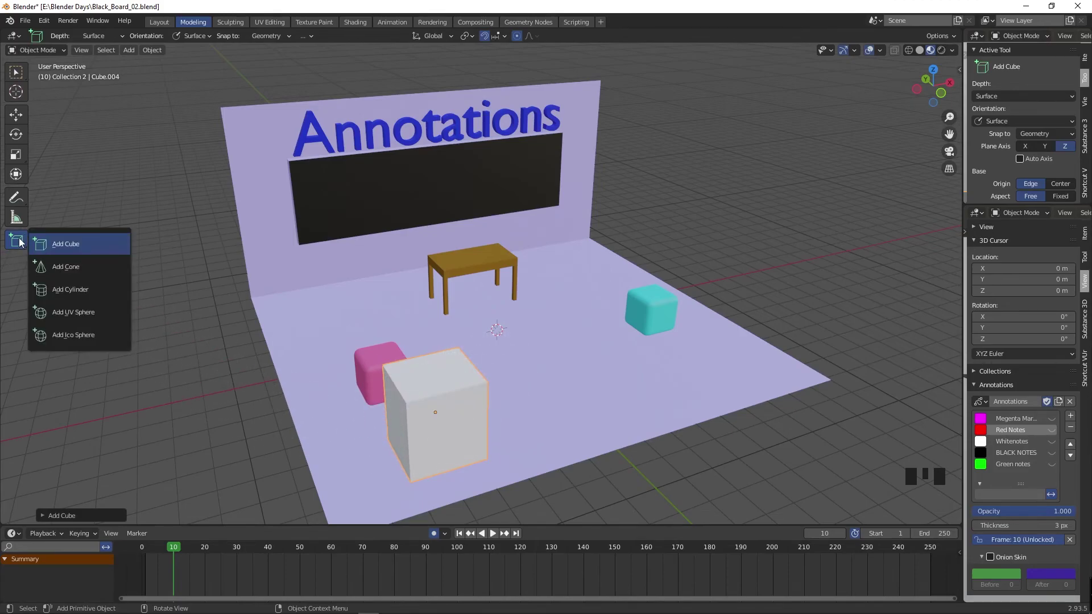
pyautogui.click(66, 267)
pyautogui.moveTo(424, 370); pyautogui.dragTo(475, 379)
pyautogui.click(476, 342)
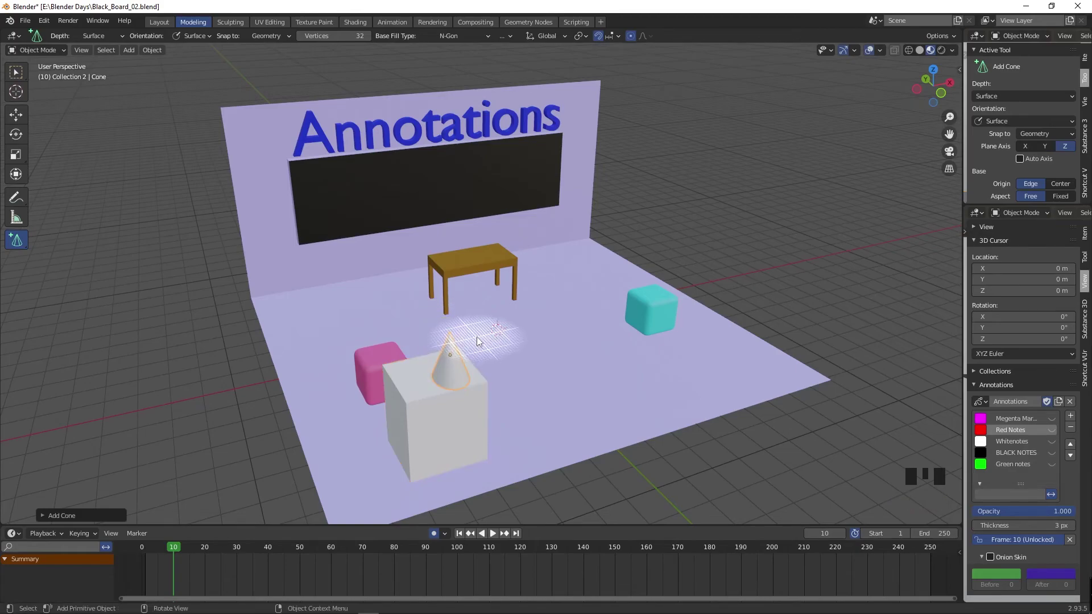
# - Activate the Add Cylinder tool, try a long horizontal cylinder out of the back wall's upper corner, and undo it
pyautogui.click(17, 240)
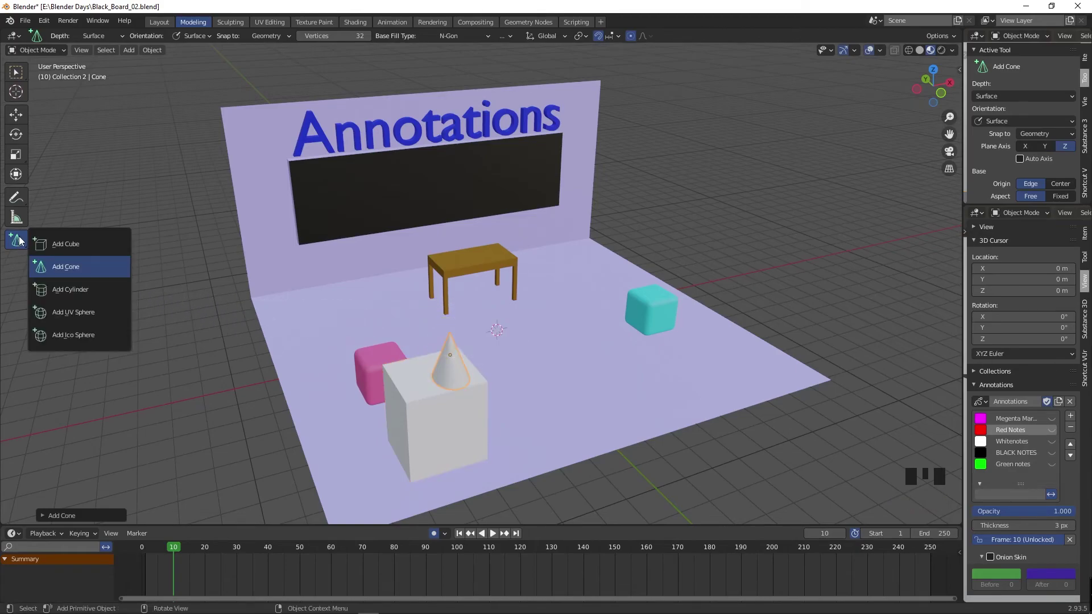
pyautogui.click(77, 291)
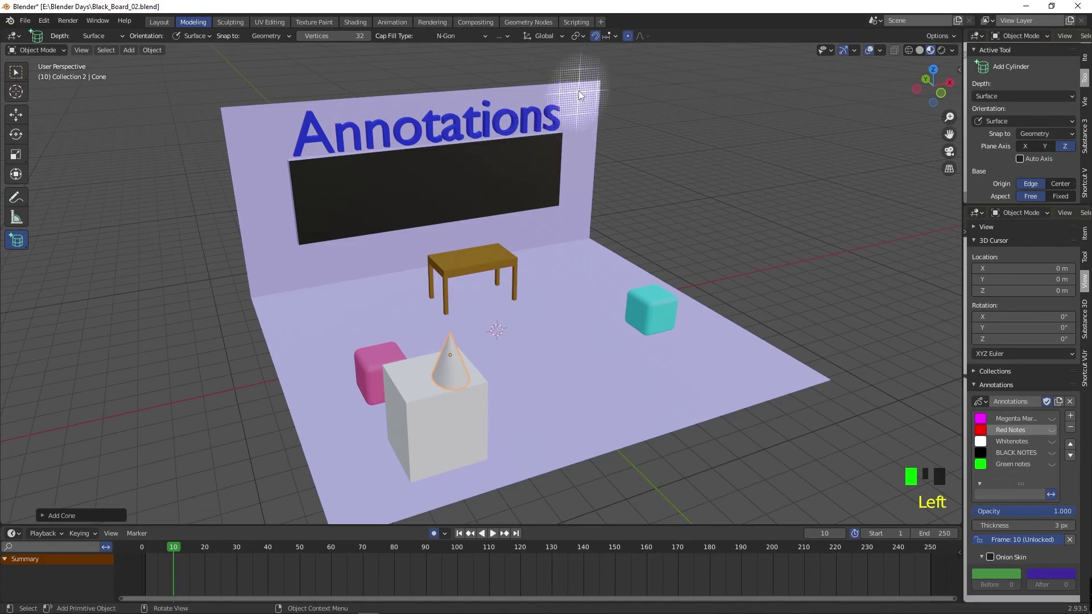
pyautogui.moveTo(579, 88); pyautogui.dragTo(588, 104)
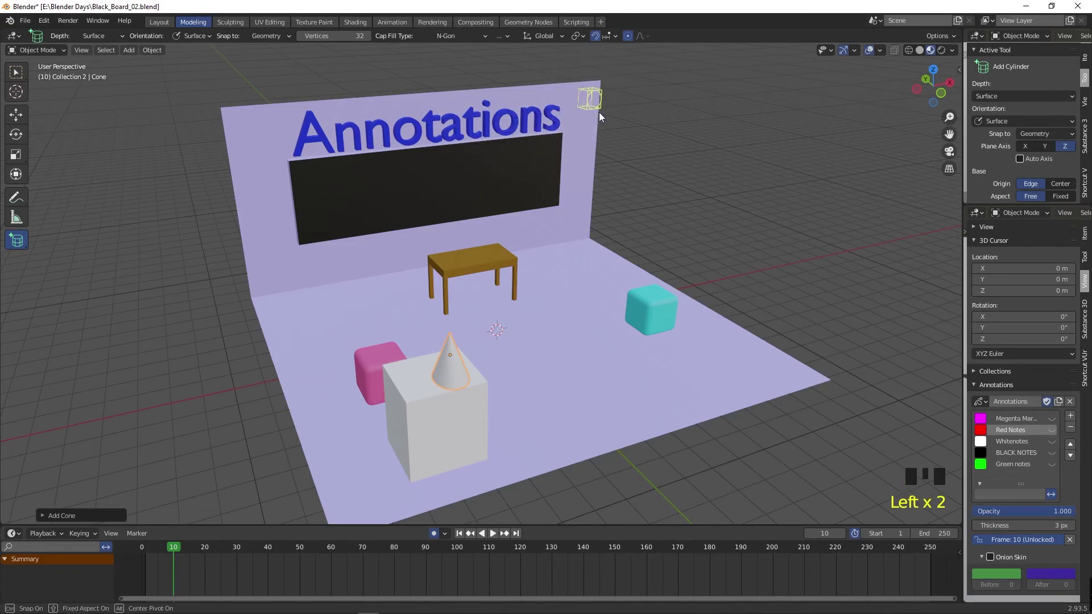
pyautogui.click(773, 300)
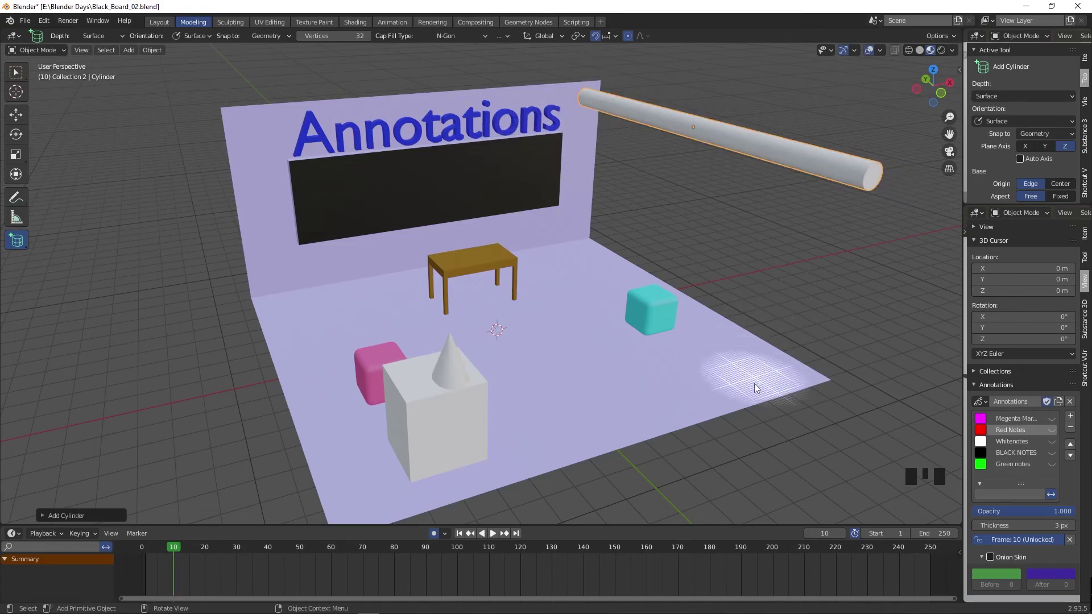
pyautogui.hotkey('ctrl', 'z')
# - Draw a tall upright cylinder as a pillar on the front floor corner beyond the turquoise cube
pyautogui.moveTo(783, 372); pyautogui.dragTo(798, 383)
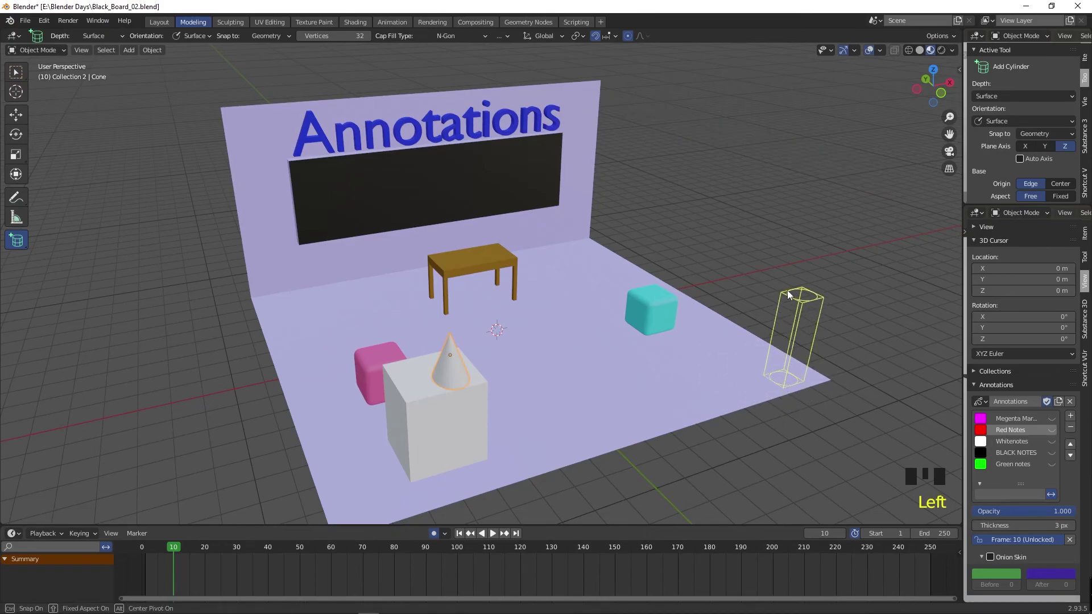
pyautogui.click(793, 139)
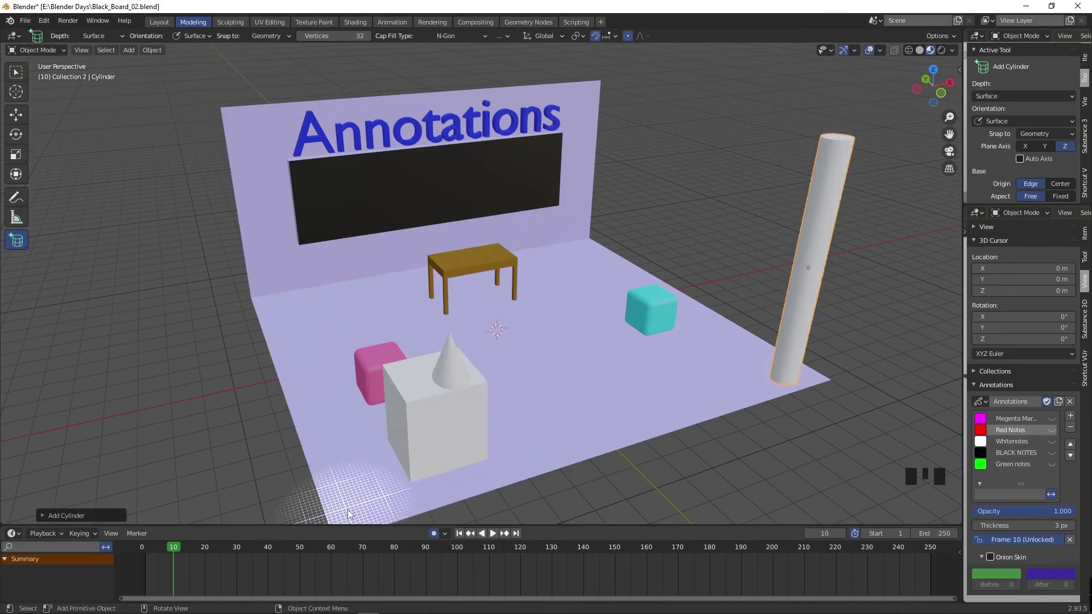
# - Try drawing a second pillar by hand on the front floor corner near the pink cube, and undo it
pyautogui.moveTo(342, 502); pyautogui.dragTo(367, 517)
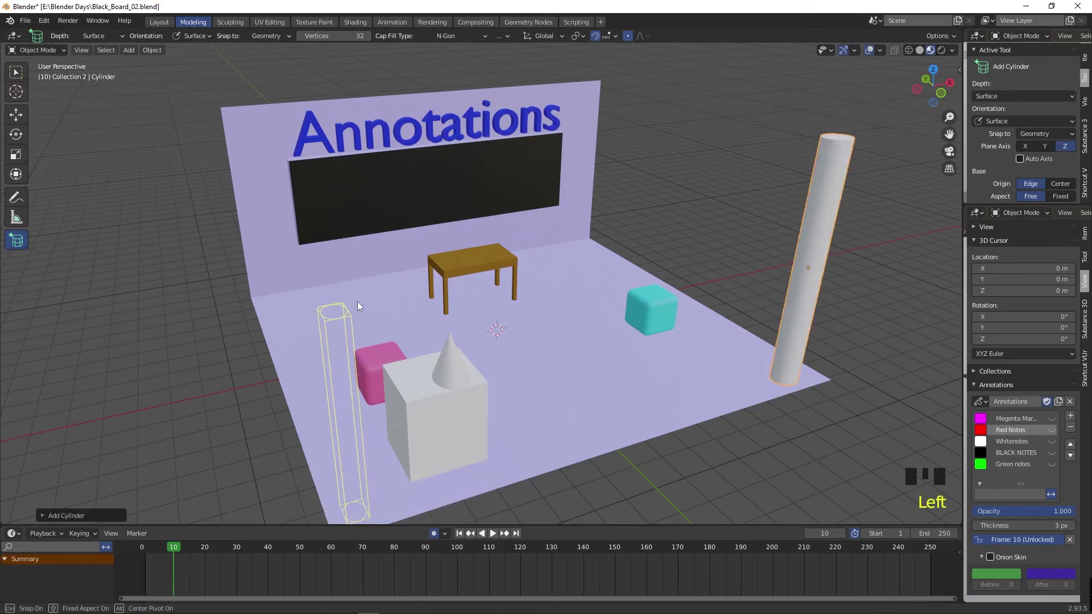
pyautogui.click(334, 169)
pyautogui.keyDown('shift'); pyautogui.moveTo(669, 453); pyautogui.dragTo(634, 394, button='middle'); pyautogui.keyUp('shift')
pyautogui.moveTo(609, 312)
pyautogui.keyDown('shift'); pyautogui.mouseDown(button='middle')
pyautogui.moveTo(626, 358)
pyautogui.moveTo(618, 317)
pyautogui.mouseUp(button='middle'); pyautogui.keyUp('shift')
pyautogui.hotkey('ctrl', 'z')
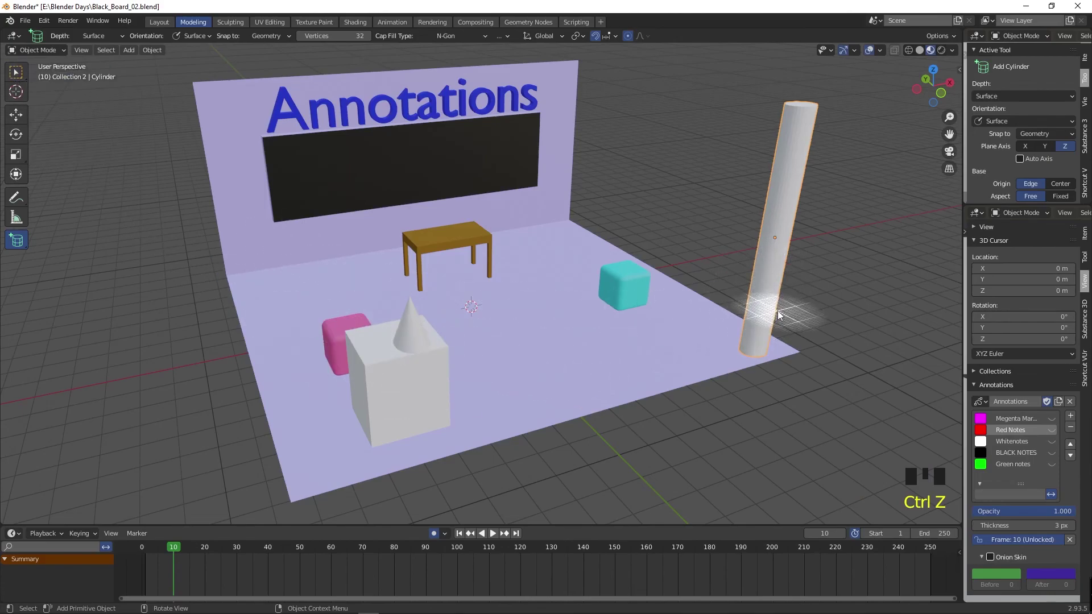
# - Duplicate the pillar and move the copy along the X axis to the opposite front corner of the floor
pyautogui.press('w')
pyautogui.hotkey('shift', 'd')
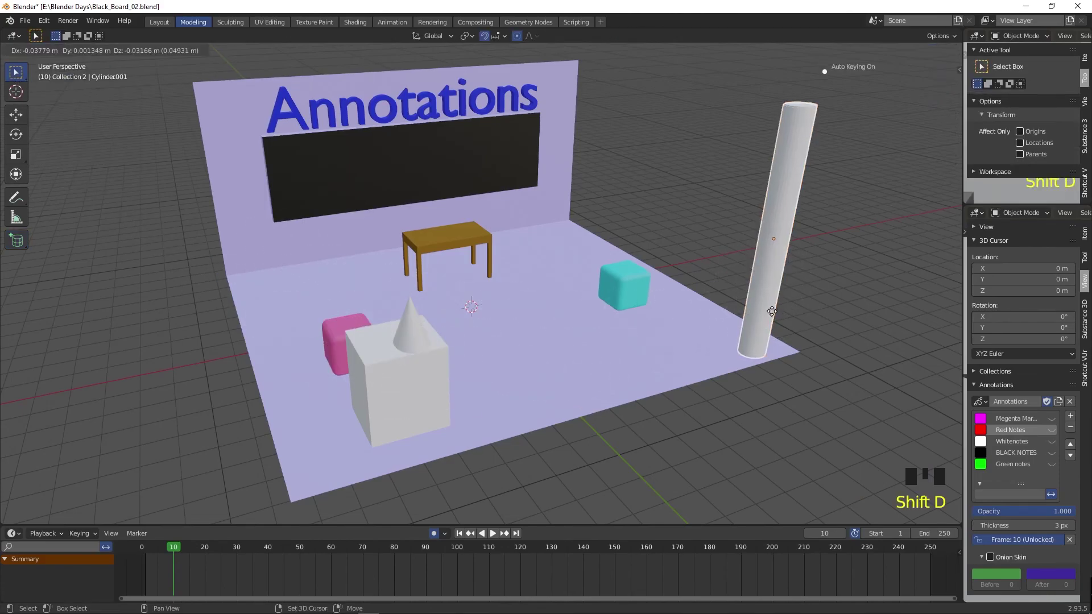
pyautogui.press('x')
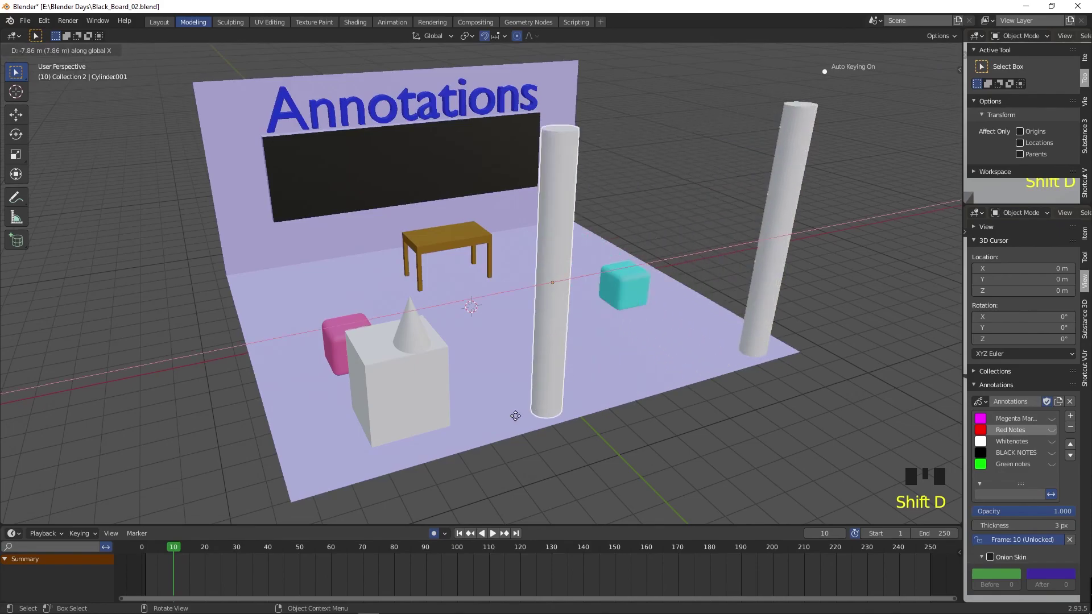
pyautogui.press('x')
pyautogui.press('x')
pyautogui.press('x')
pyautogui.press('x')
pyautogui.click(313, 487)
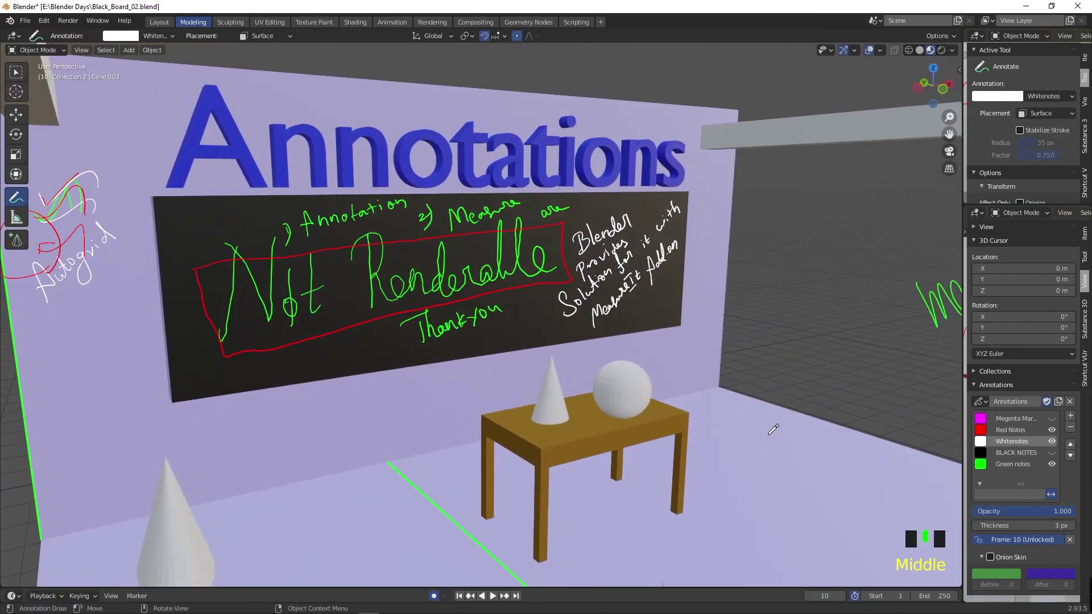
# - Draw a white check mark beside the "Thank you" note on the blackboard with the Annotate tool
pyautogui.moveTo(437, 349); pyautogui.dragTo(543, 278)
pyautogui.moveTo(480, 340); pyautogui.dragTo(500, 323)
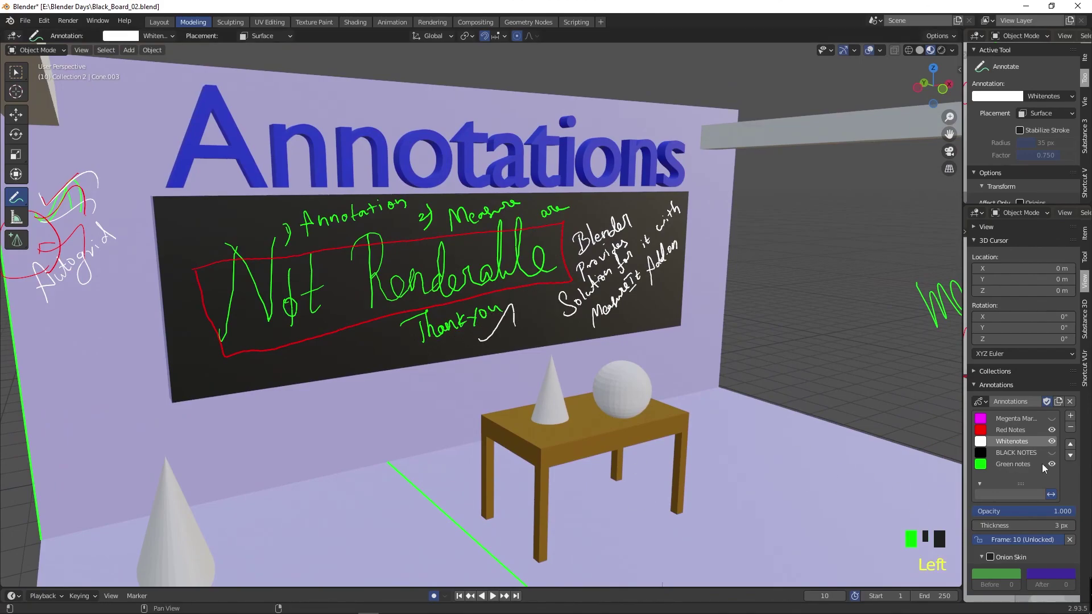
# - Toggle the visibility of the Green notes annotation layer off and on several times
pyautogui.click(1012, 463)
pyautogui.moveTo(571, 312); pyautogui.dragTo(609, 279)
pyautogui.moveTo(651, 283); pyautogui.dragTo(682, 252)
pyautogui.click(1051, 464)
pyautogui.click(1051, 464)
pyautogui.click(1051, 465)
pyautogui.click(1051, 464)
pyautogui.click(1051, 465)
pyautogui.click(1052, 464)
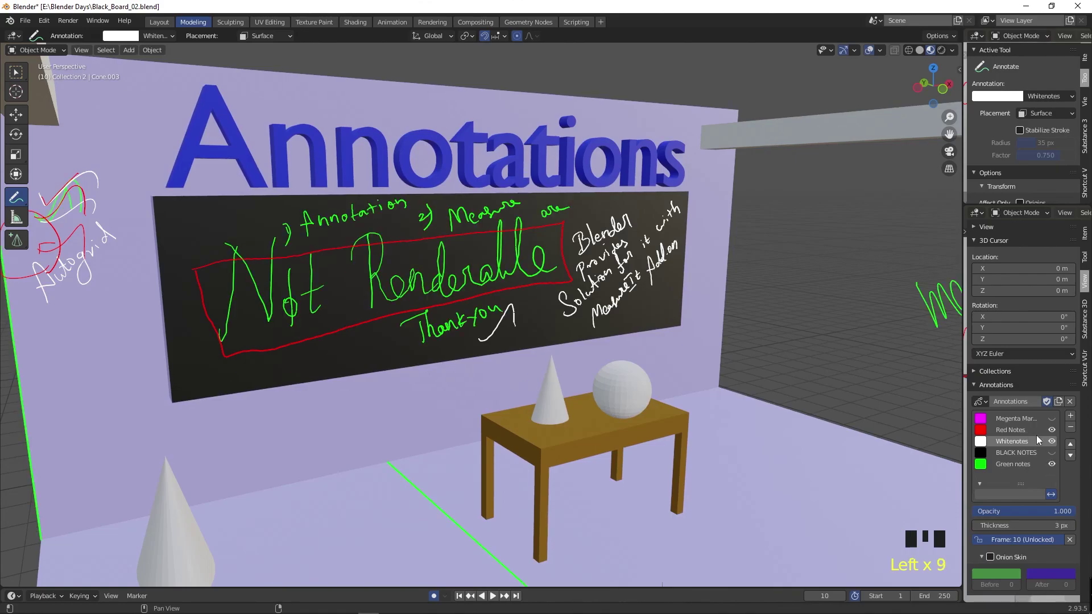